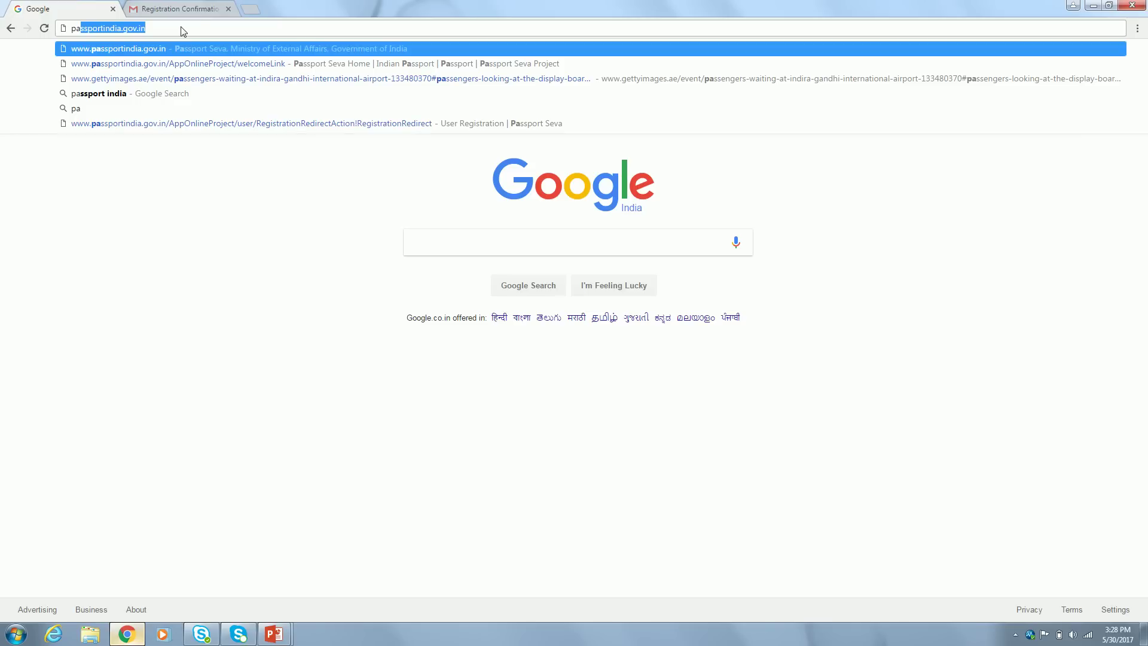
# Go to passportindia.gov.in from the address-bar suggestion in Chrome
pyautogui.click(211, 24)
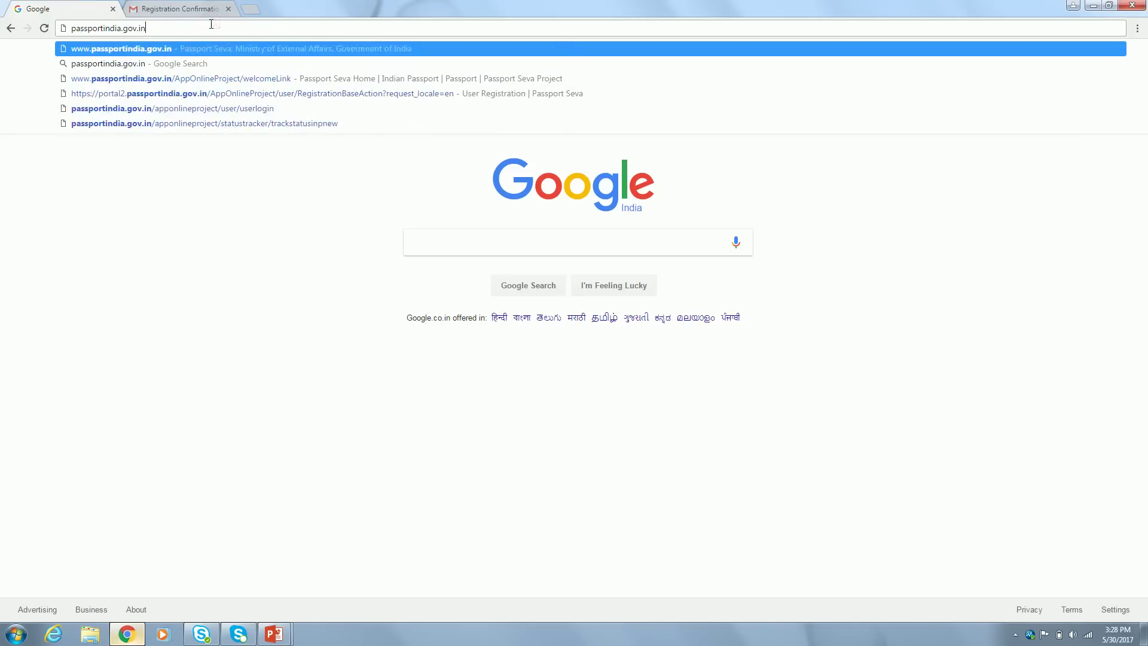
pyautogui.press('Return')
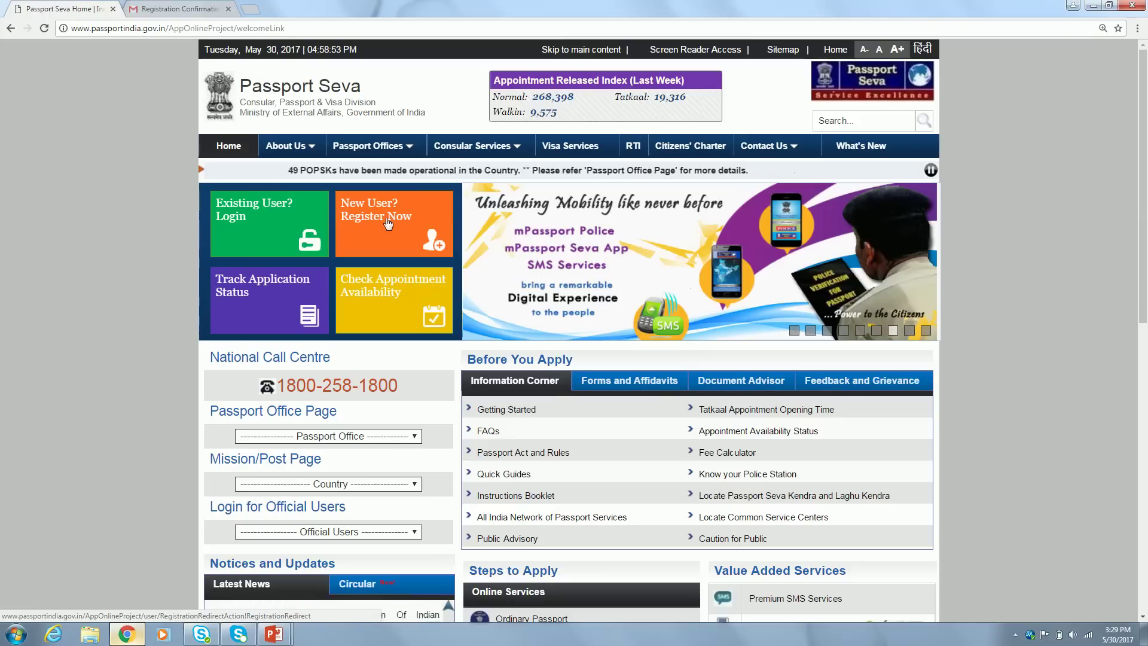
# Open the New User registration form and scroll through it
pyautogui.click(394, 226)
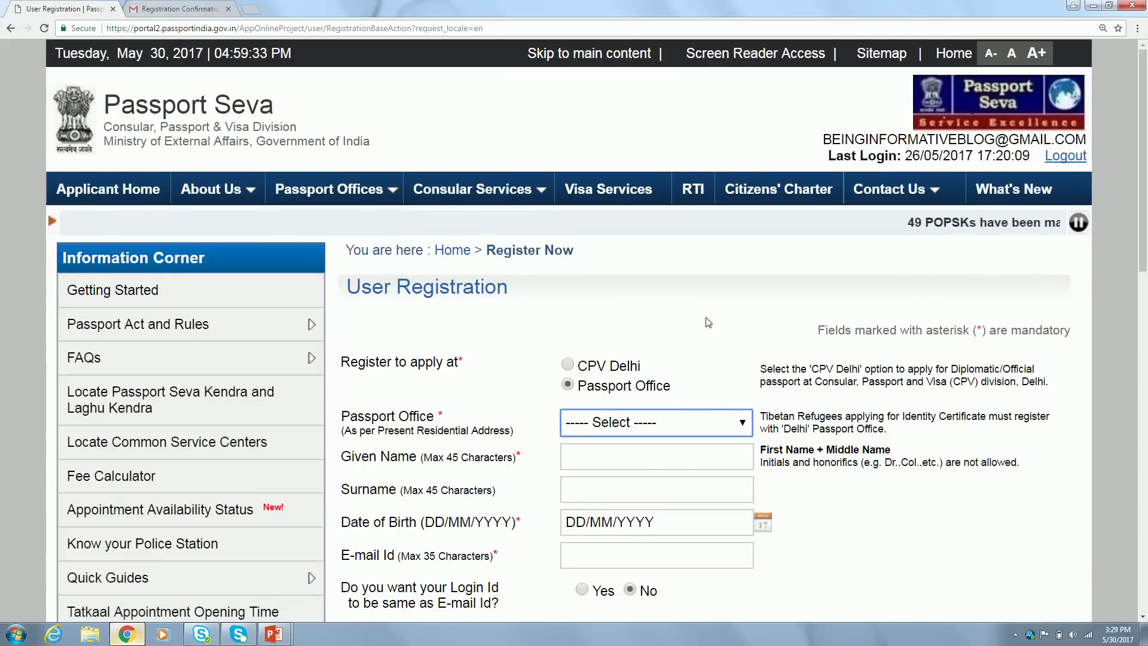
pyautogui.scroll(-1, 708, 323)
pyautogui.scroll(-4, 708, 323)
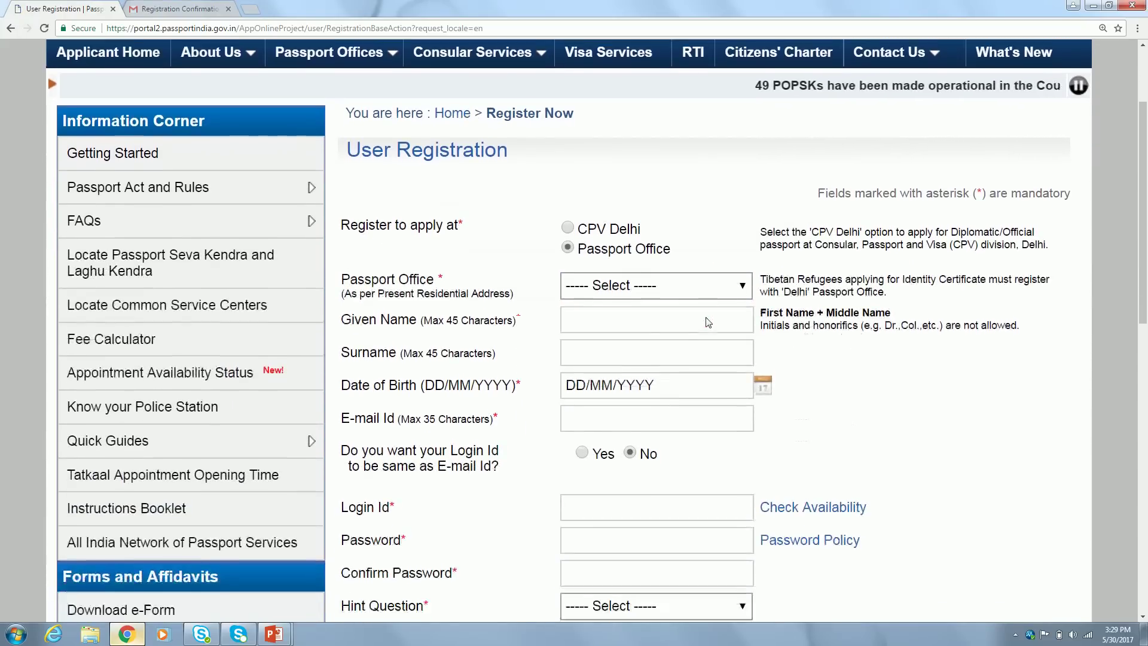
pyautogui.scroll(1, 707, 318)
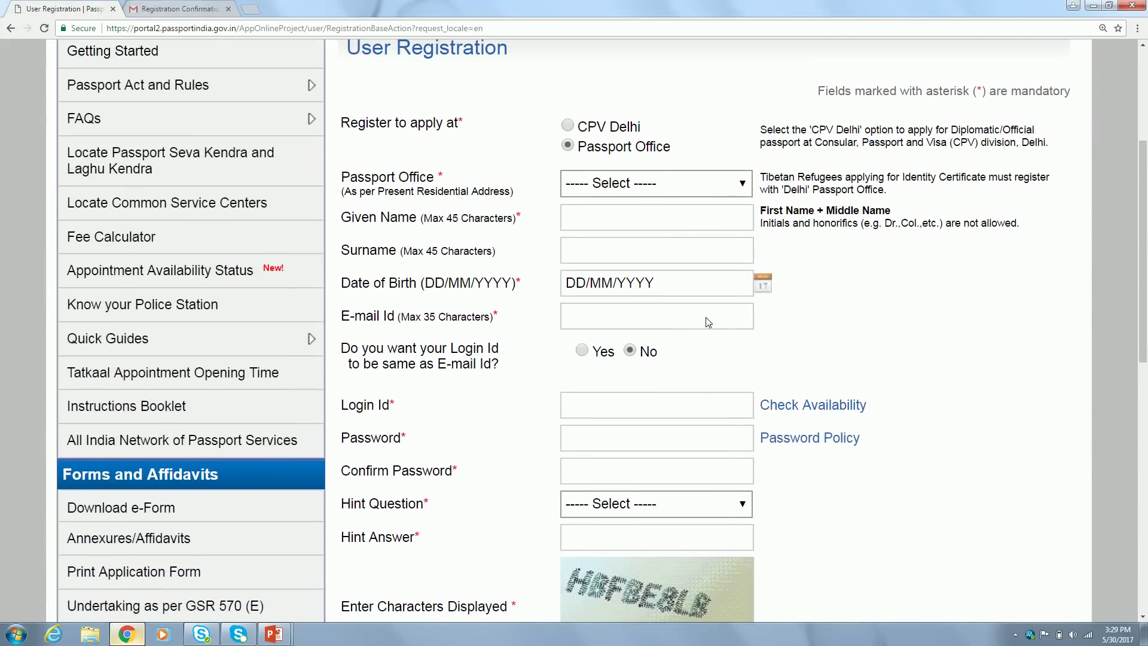
pyautogui.scroll(-1, 706, 318)
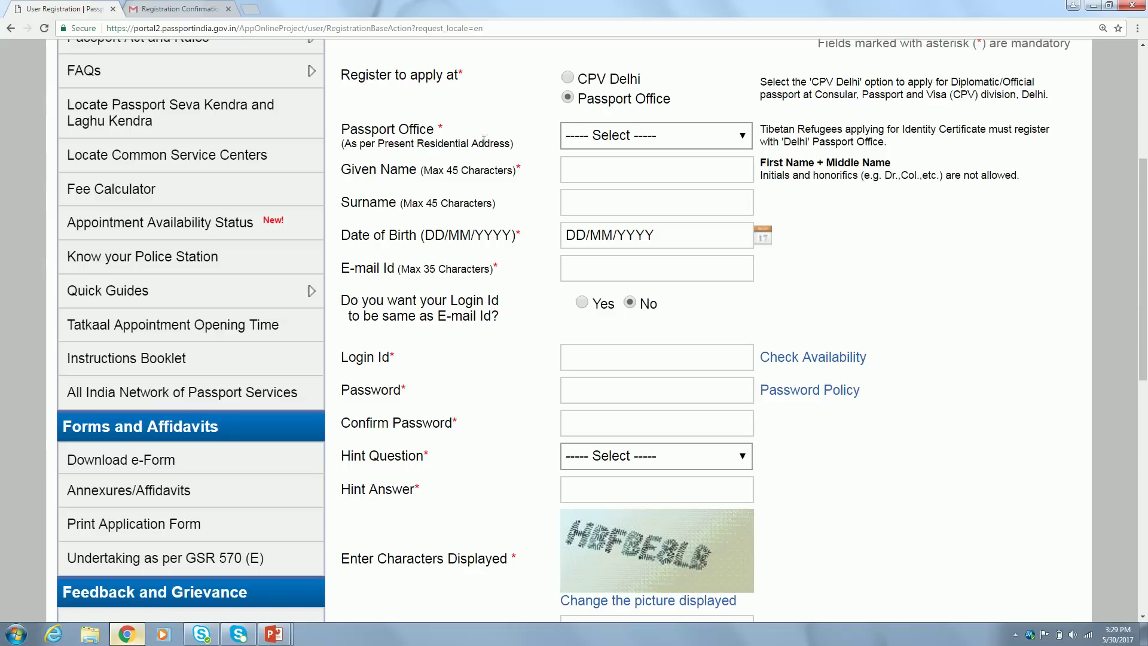
# Choose Chennai as the Passport Office for registration
pyautogui.click(663, 138)
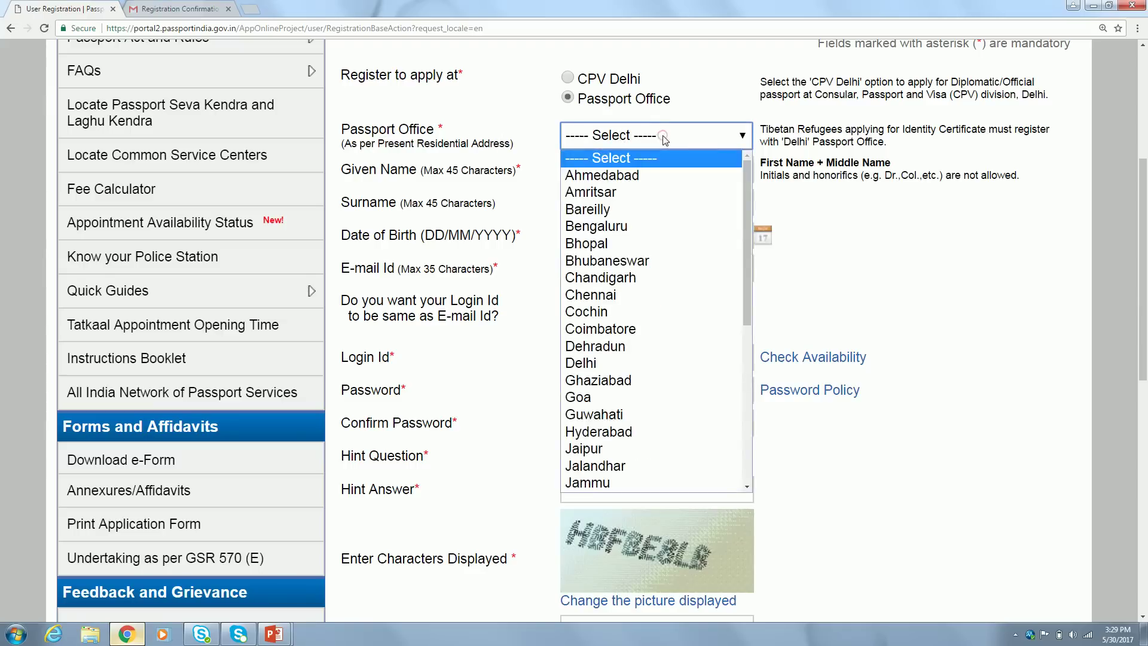
pyautogui.click(636, 297)
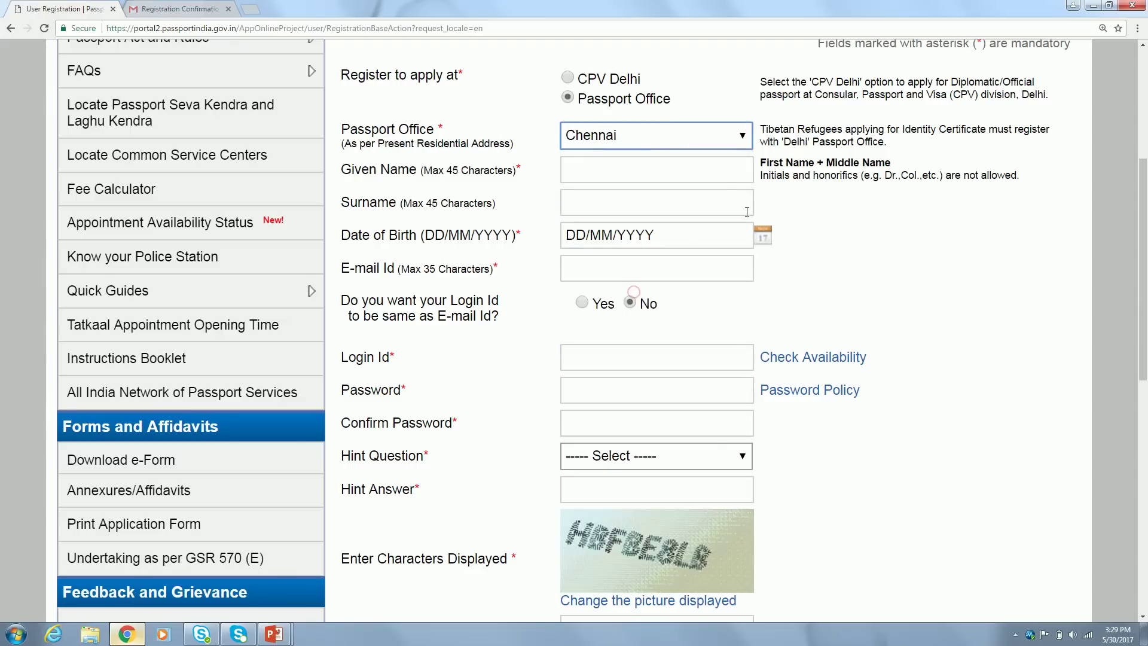
pyautogui.click(670, 138)
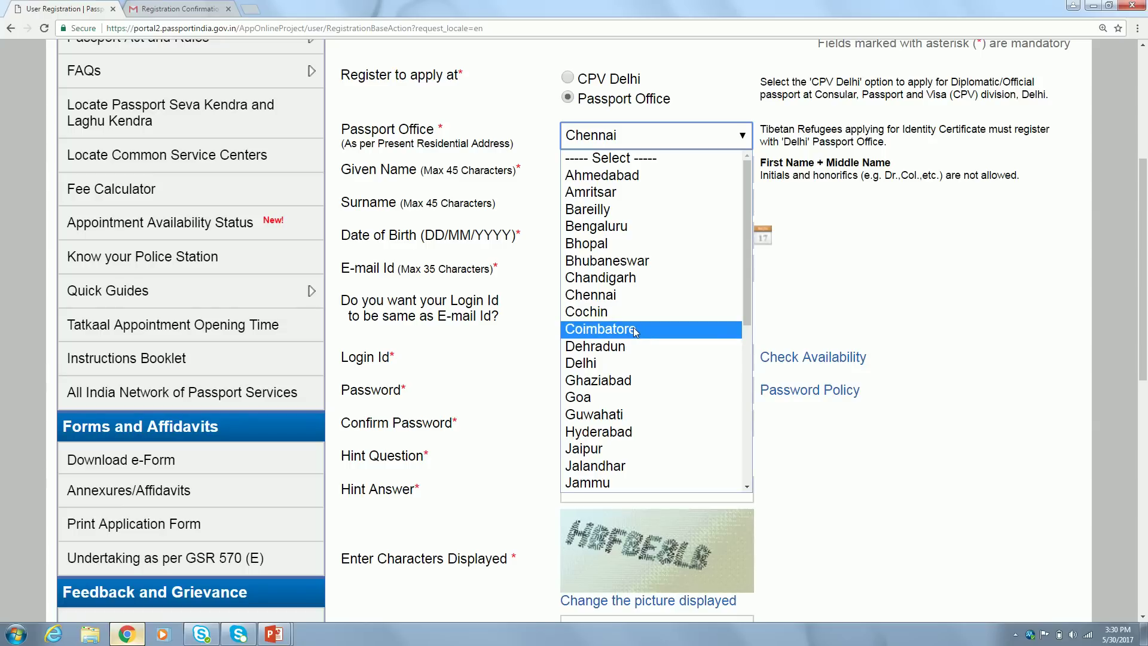
pyautogui.click(639, 296)
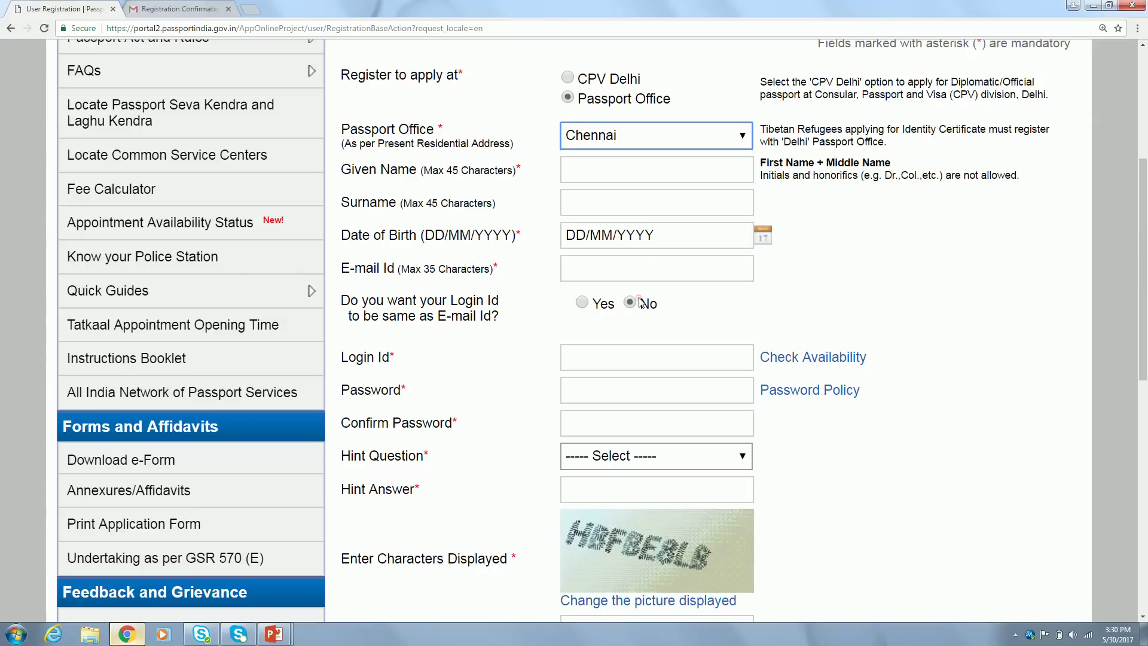
pyautogui.click(661, 175)
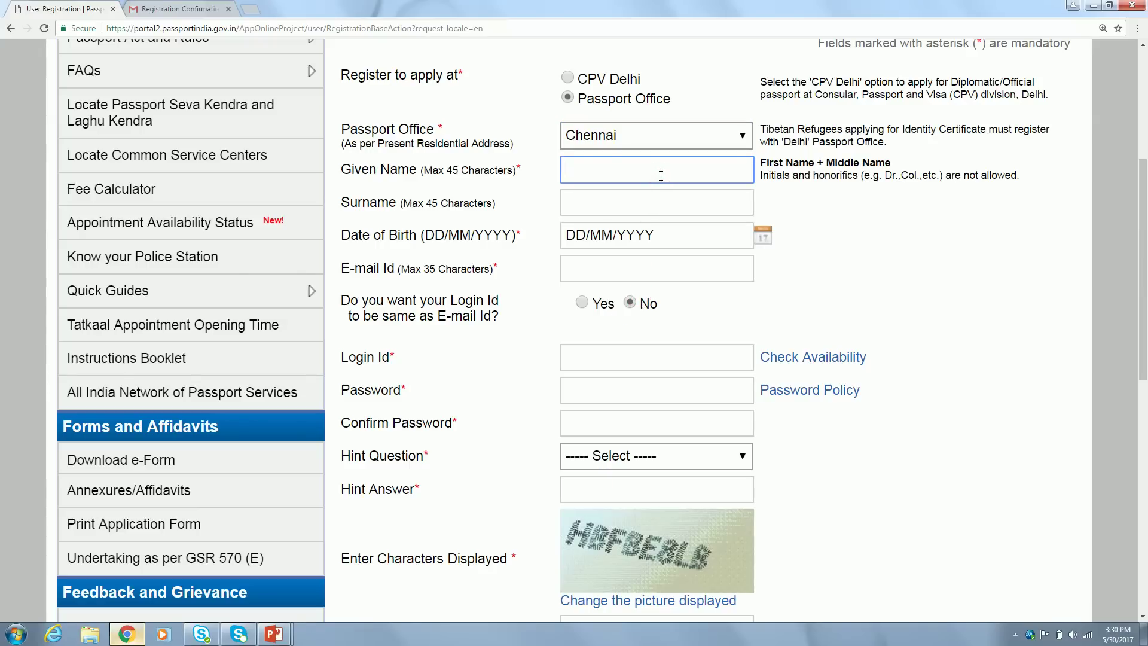
# Fill in the applicant's given name and surname from the saved autofill suggestions
pyautogui.write('Sen')
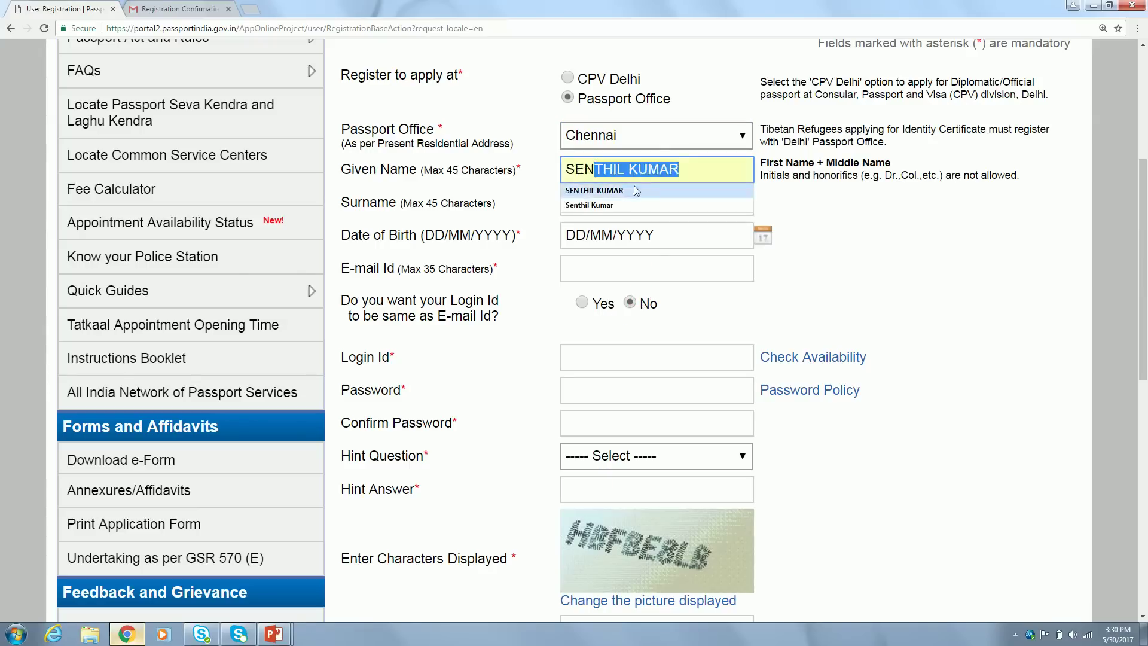
pyautogui.click(626, 191)
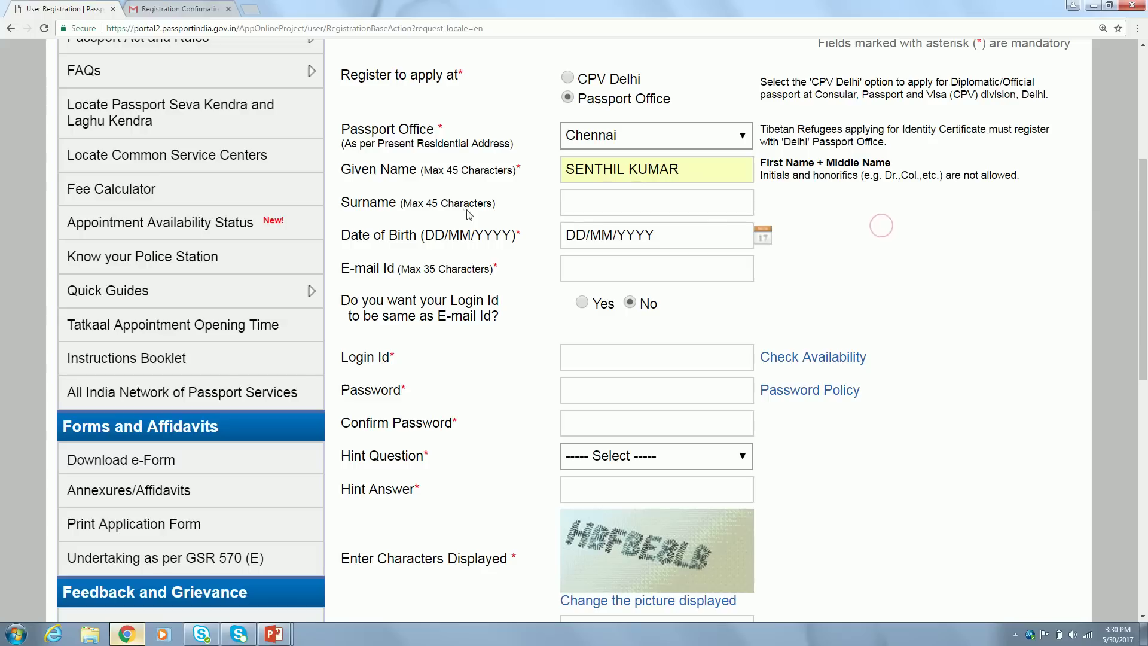
pyautogui.click(616, 198)
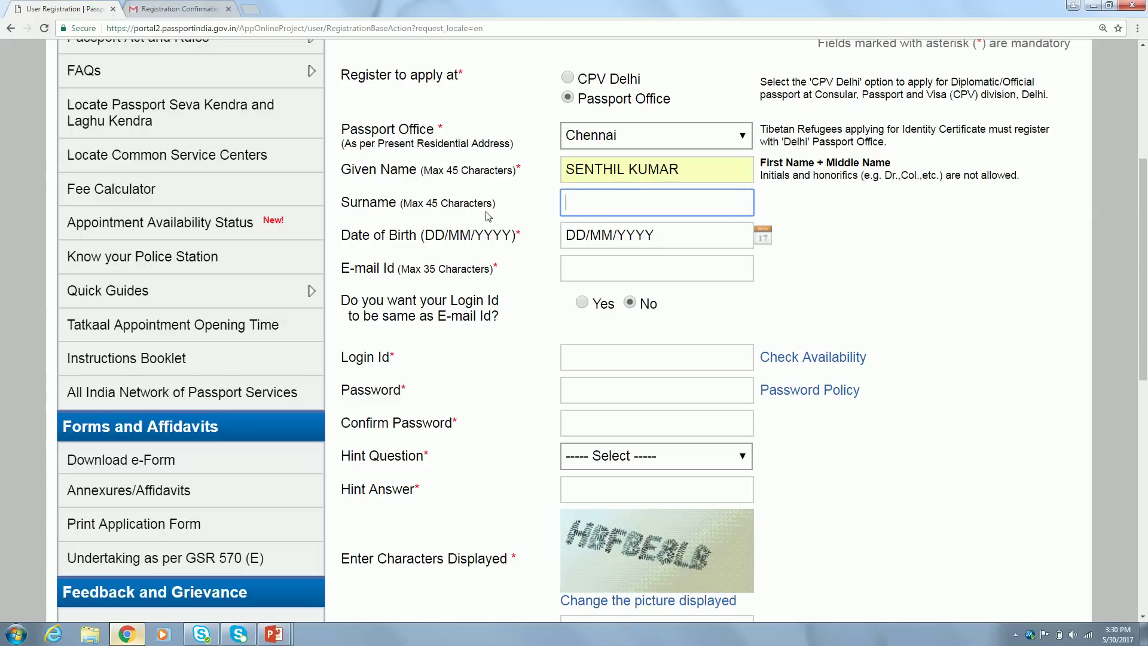
pyautogui.click(597, 211)
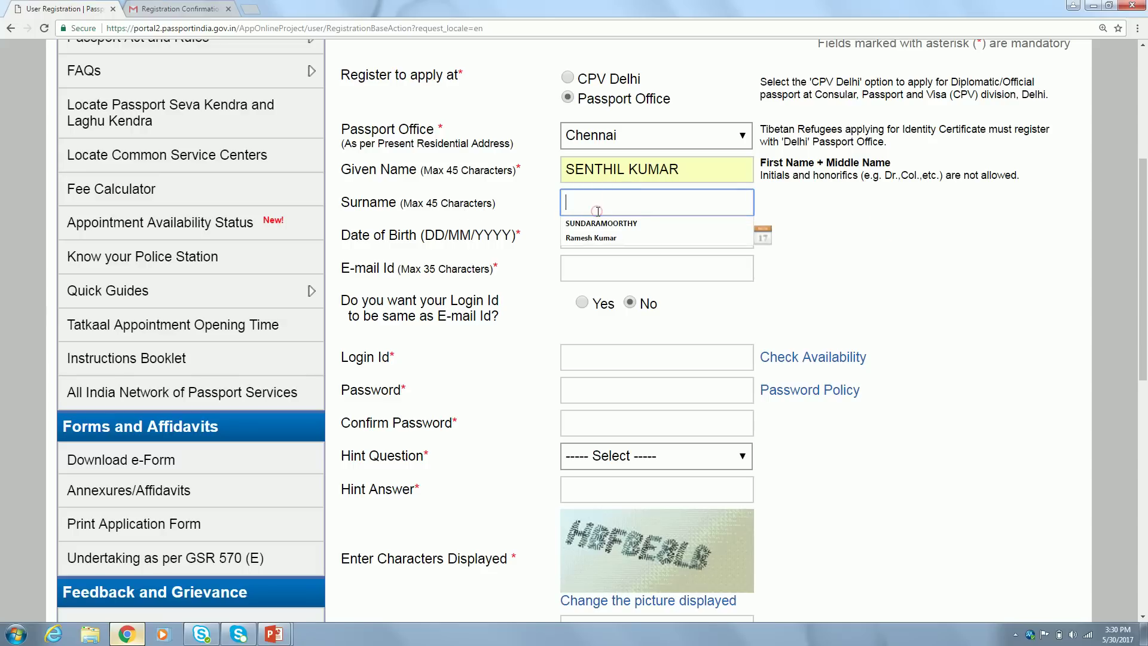
pyautogui.click(626, 223)
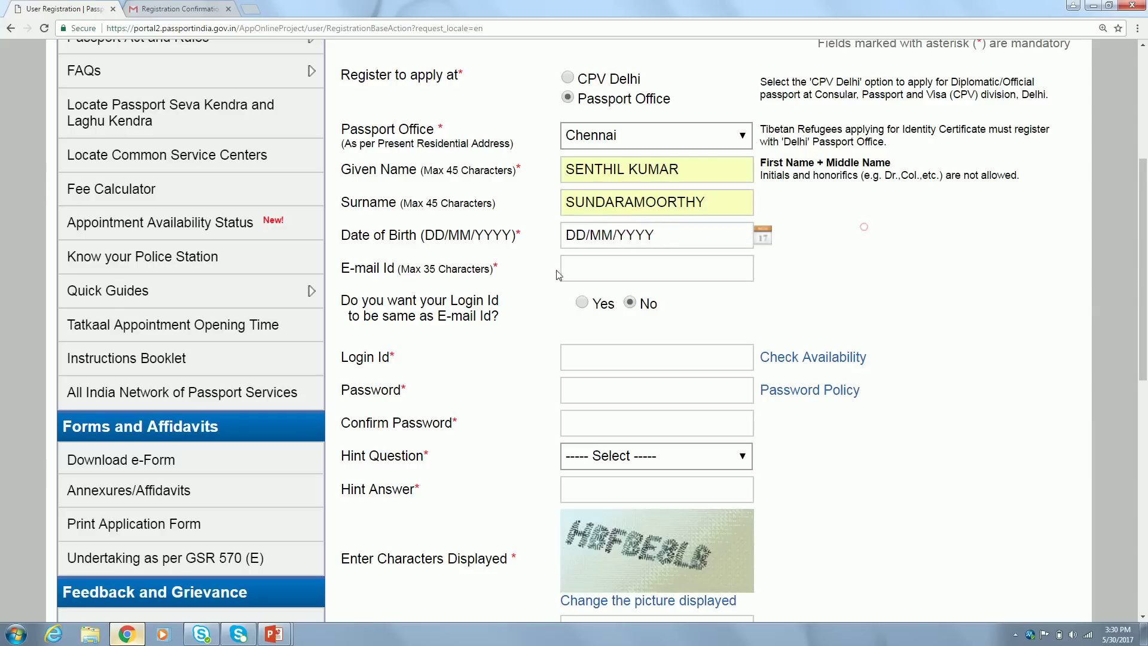
pyautogui.click(691, 232)
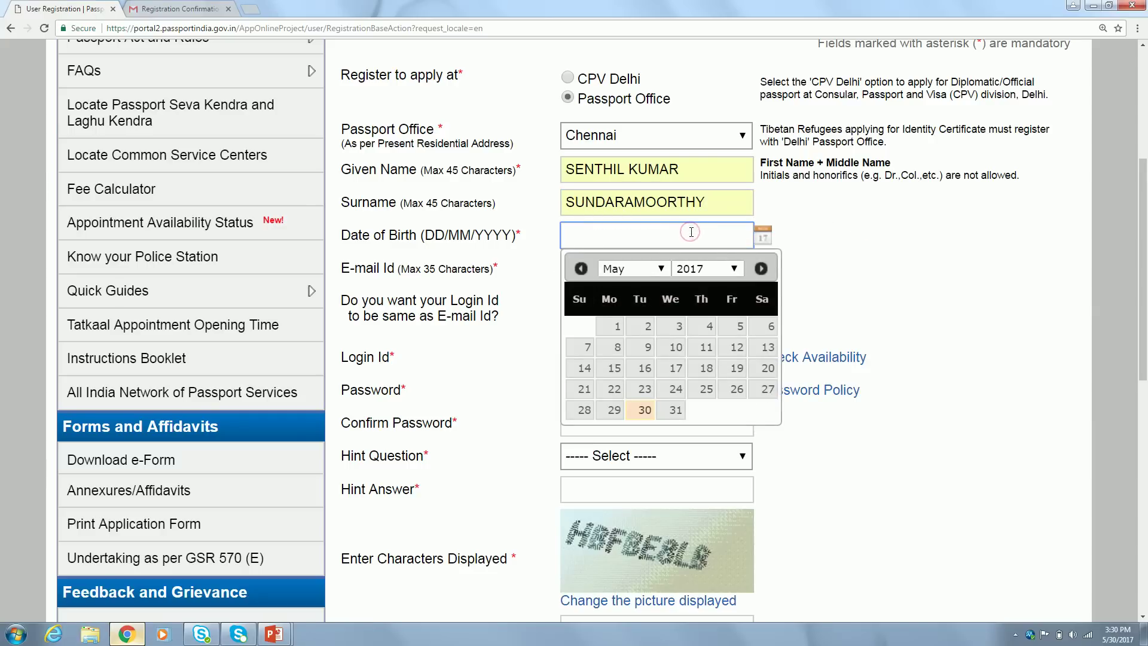
pyautogui.click(707, 266)
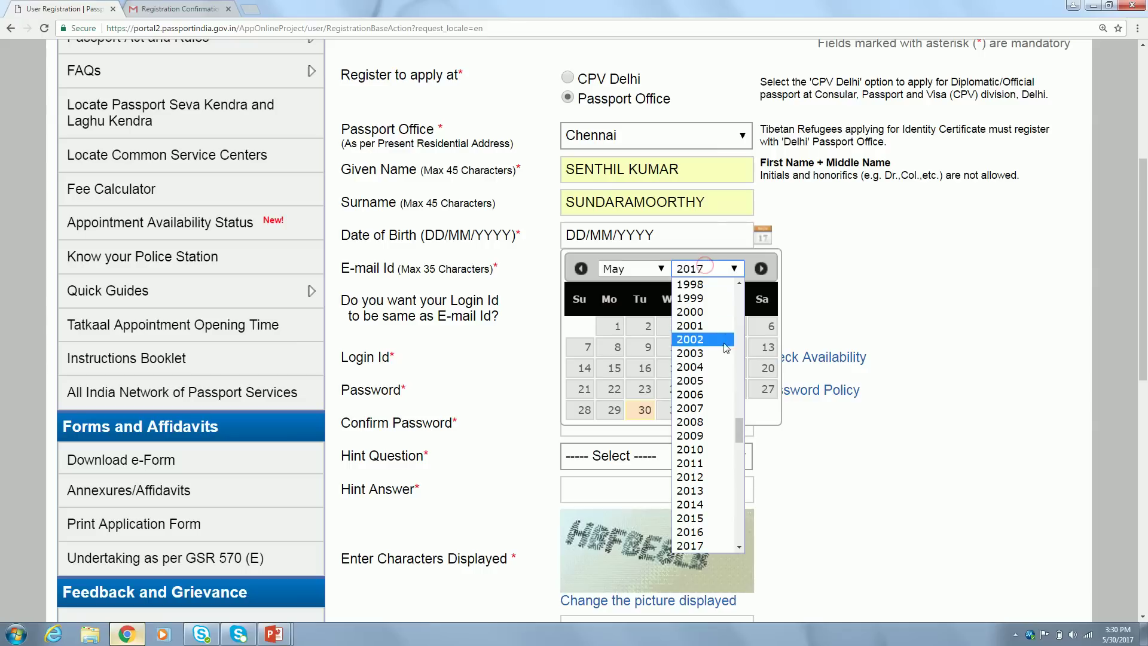
pyautogui.moveTo(740, 425); pyautogui.dragTo(737, 397)
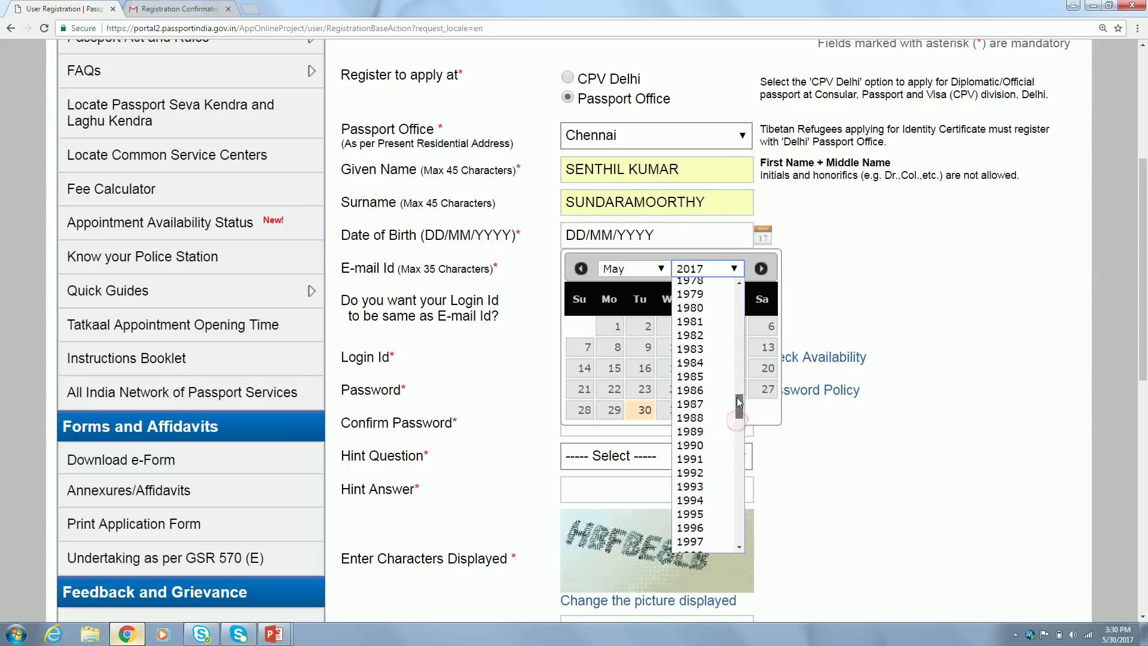
pyautogui.click(711, 378)
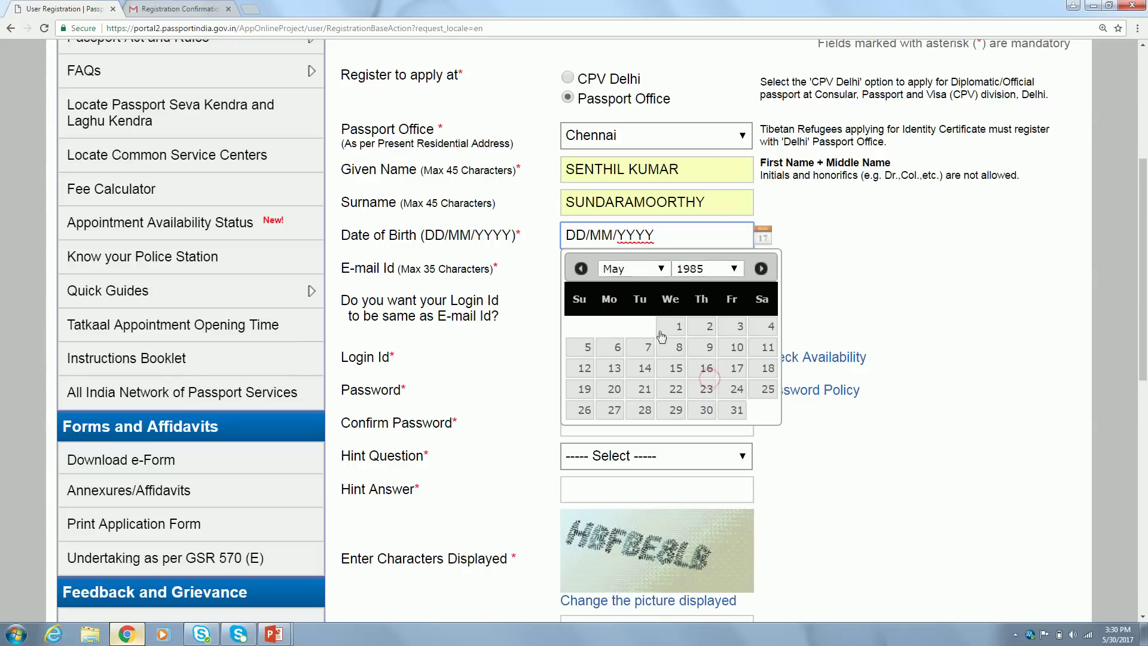
pyautogui.click(734, 365)
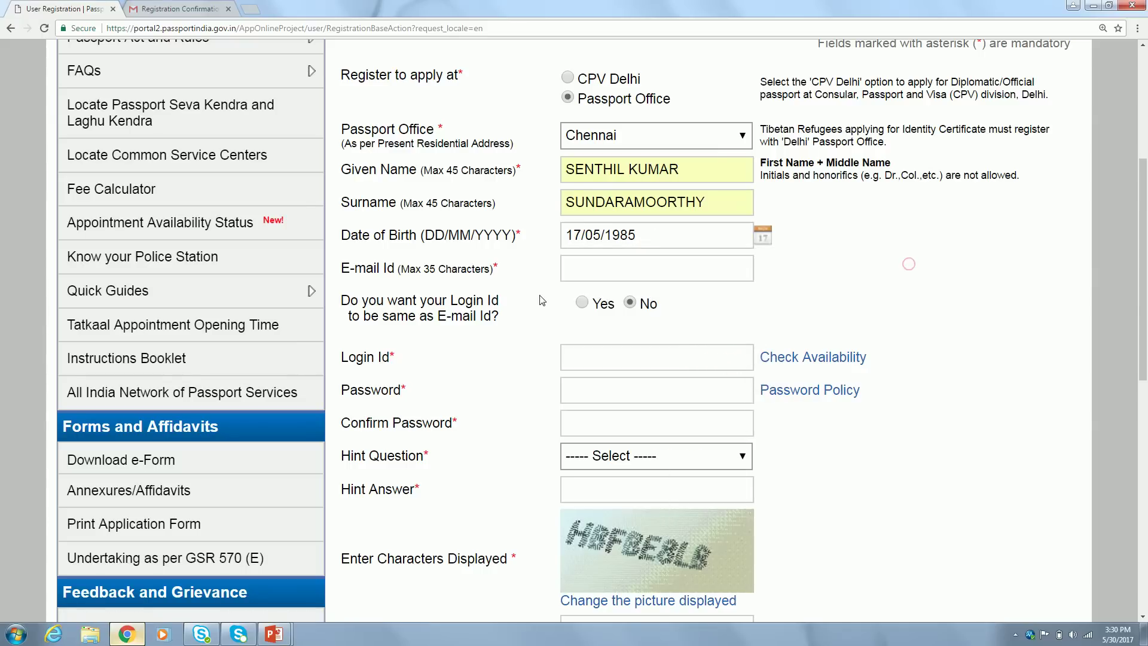
pyautogui.click(593, 267)
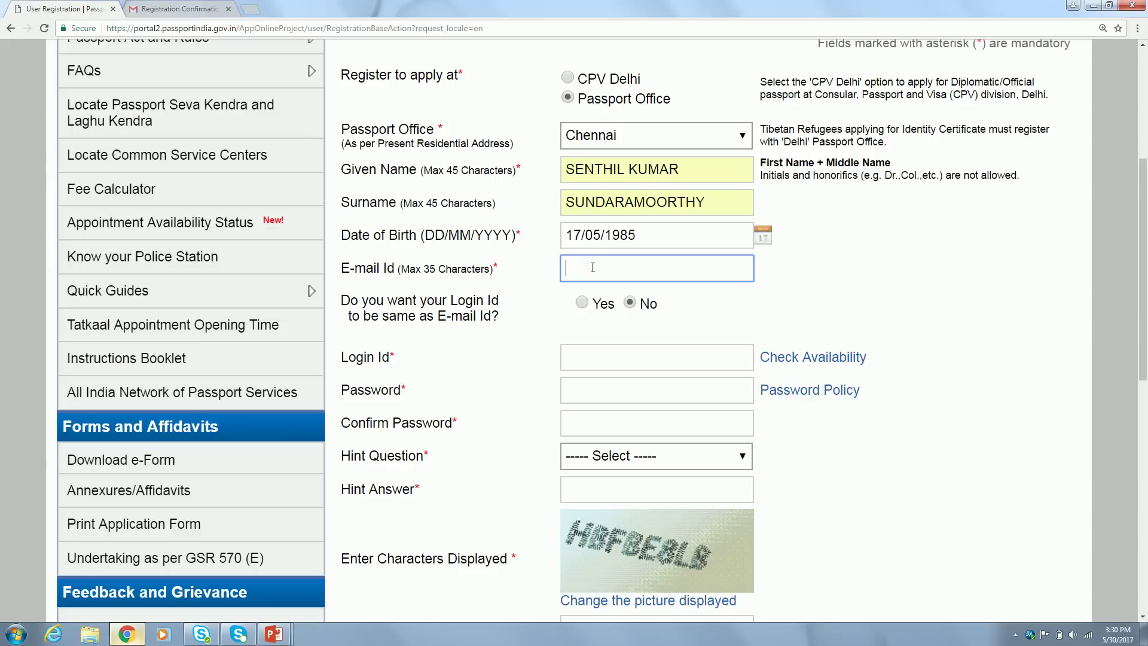
# Fill in the applicant's e-mail address from the autofill suggestion
pyautogui.write('bein')
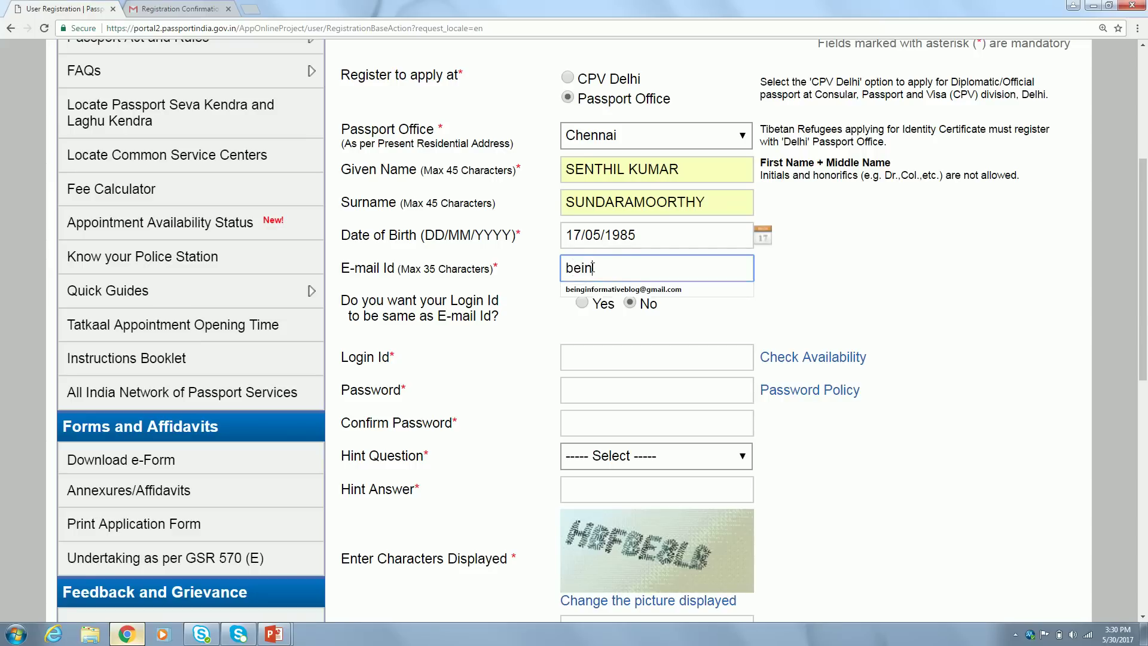
pyautogui.click(622, 290)
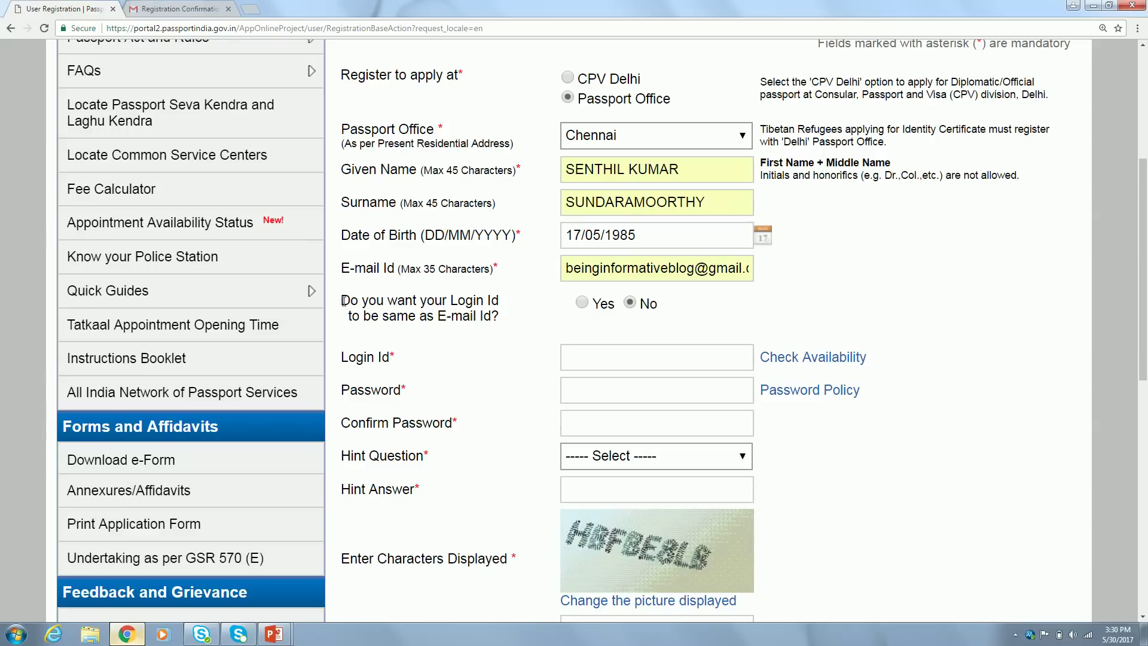
pyautogui.moveTo(343, 300); pyautogui.dragTo(457, 315)
pyautogui.click(492, 315)
pyautogui.tripleClick(499, 321)
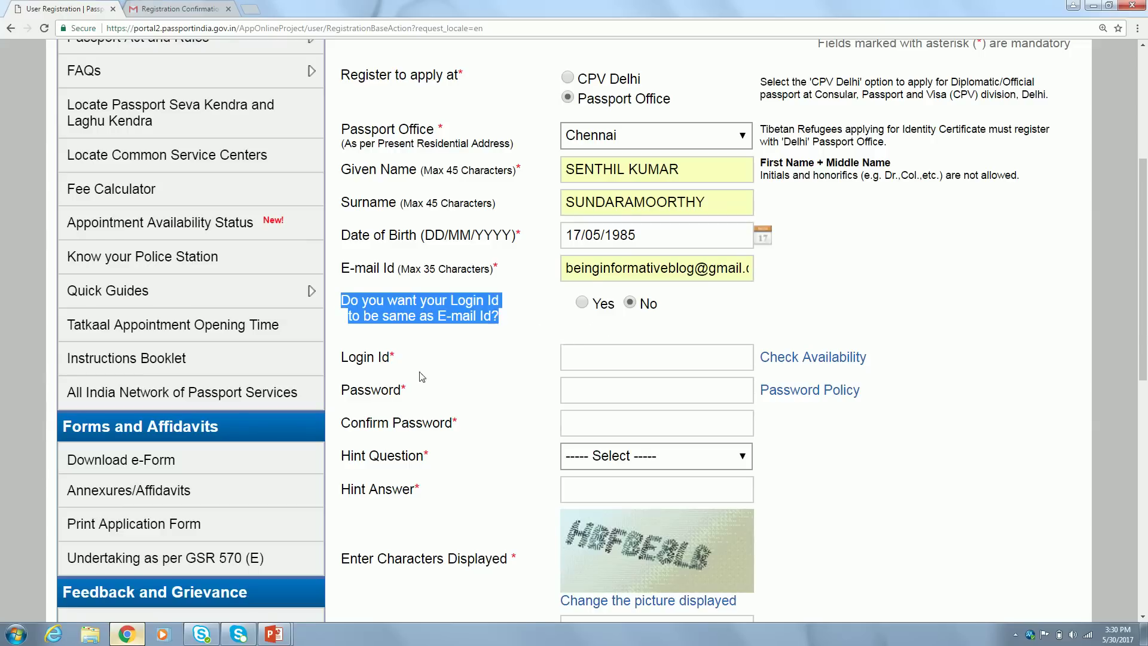
# Answer Yes so the login ID is the same as the e-mail address
pyautogui.tripleClick(367, 357)
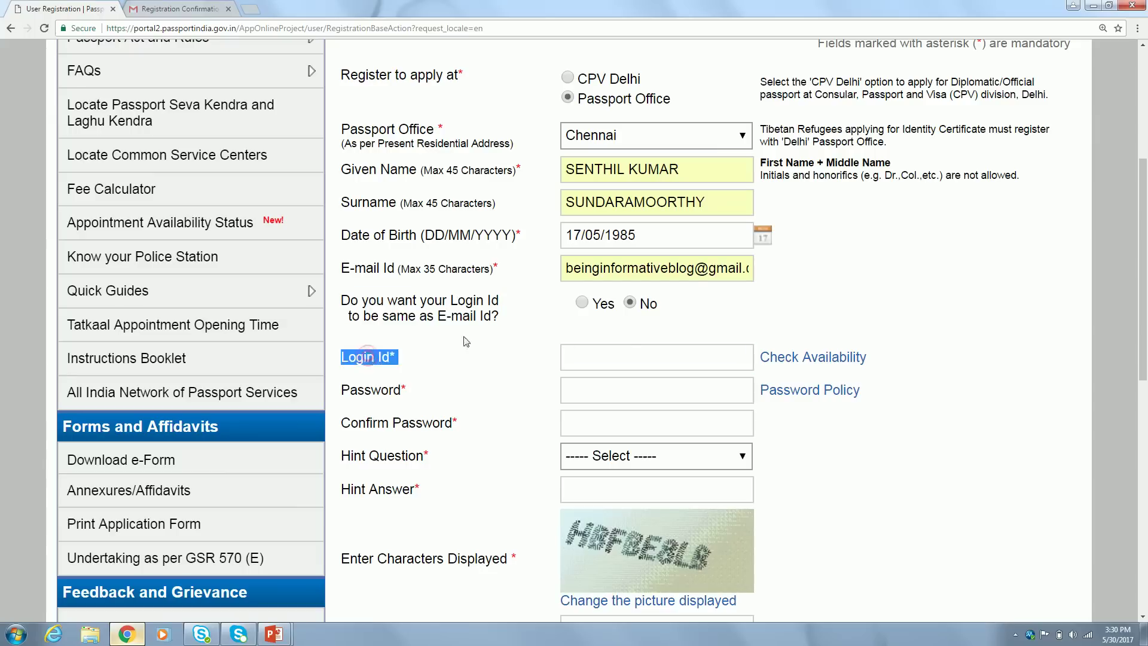
pyautogui.click(622, 355)
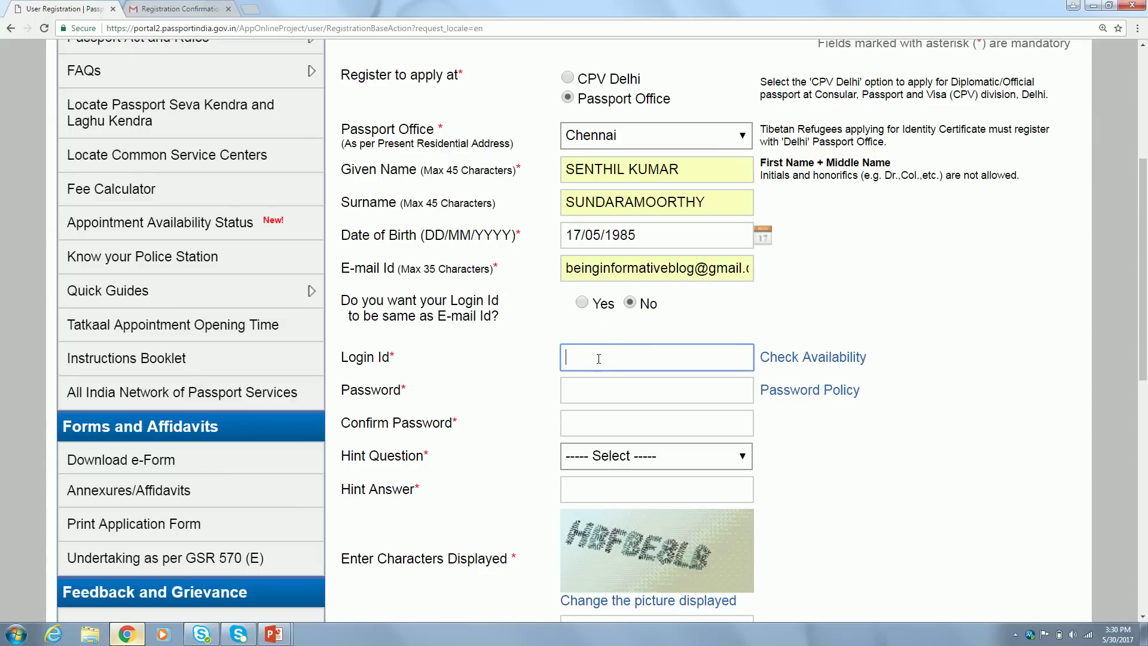
pyautogui.click(582, 302)
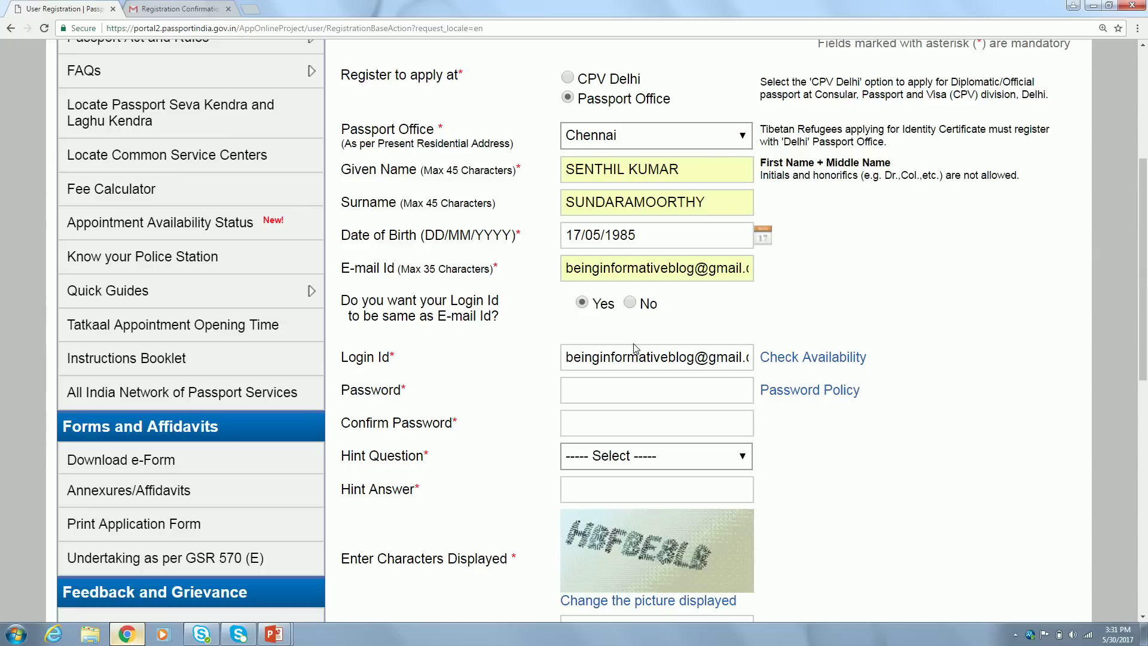
pyautogui.click(598, 395)
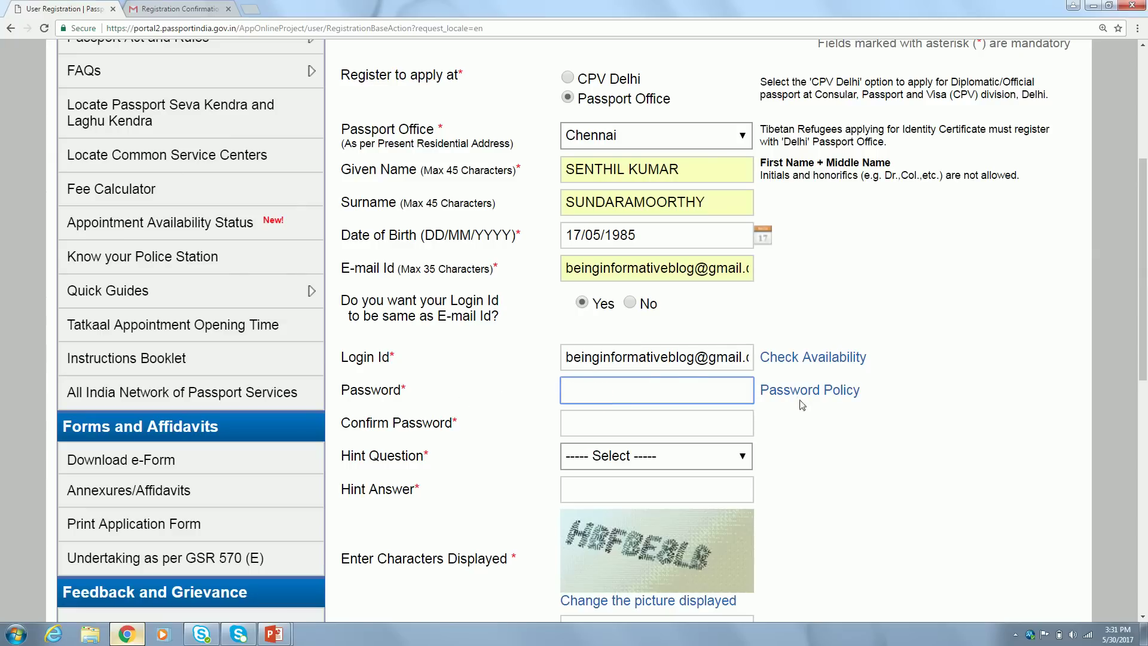
pyautogui.click(819, 391)
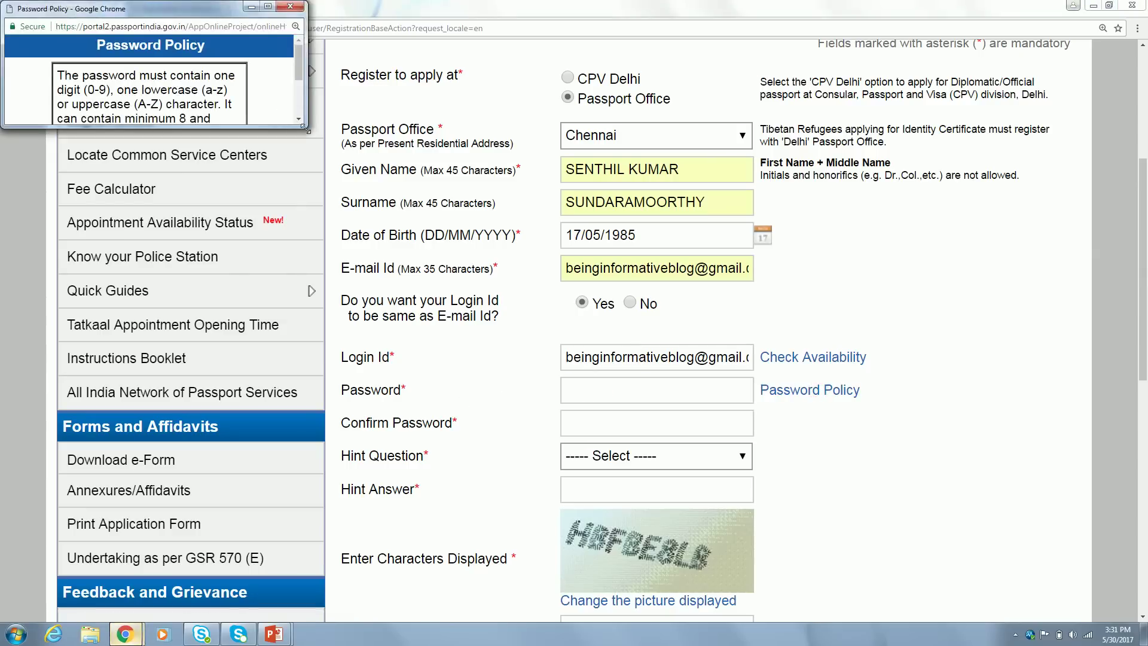
# Enlarge the Password Policy window to read the 8–14 character rule, then close it
pyautogui.moveTo(305, 128); pyautogui.dragTo(353, 189)
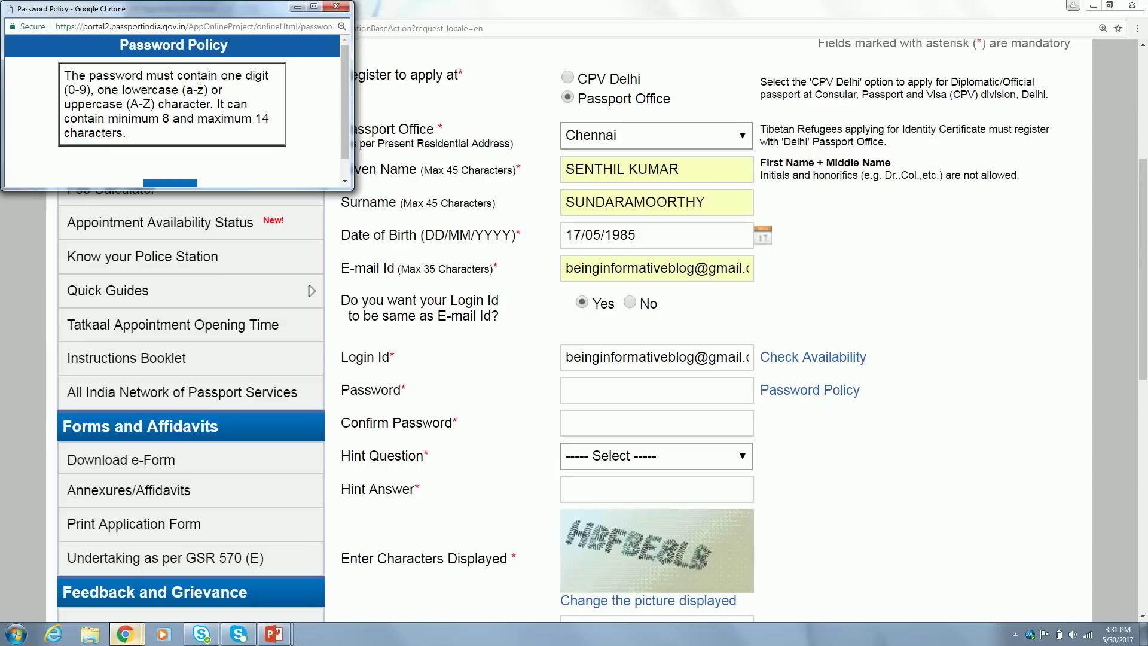
pyautogui.click(336, 6)
pyautogui.click(630, 392)
# Enter the account password and confirm it
pyautogui.write('*********')
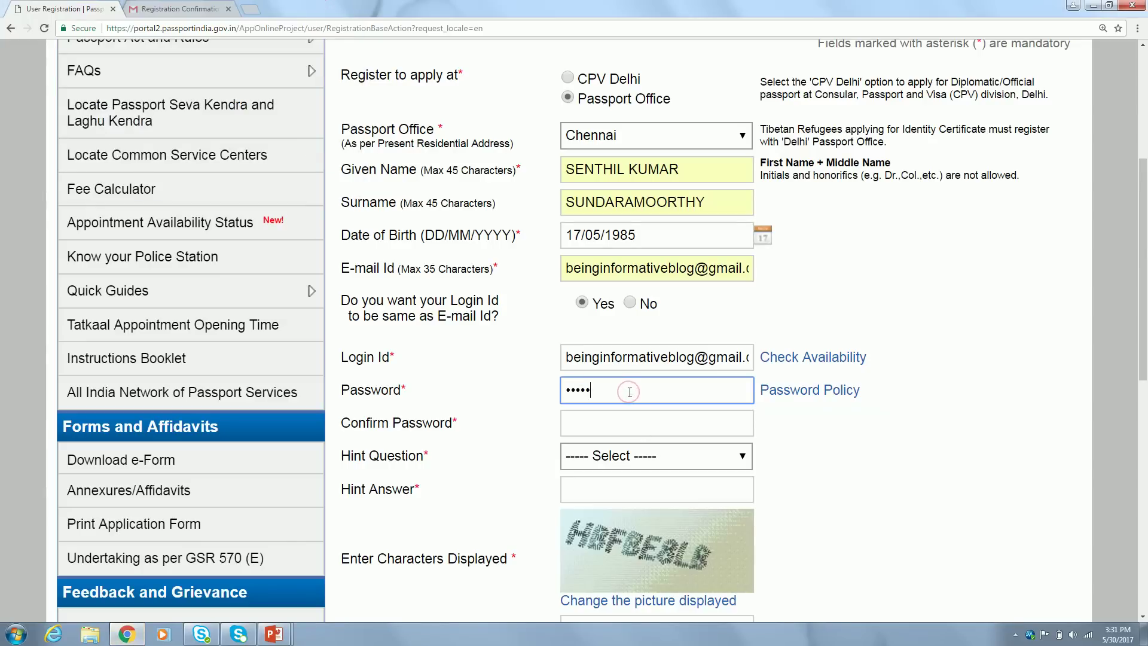
pyautogui.press('Tab')
pyautogui.press('Tab')
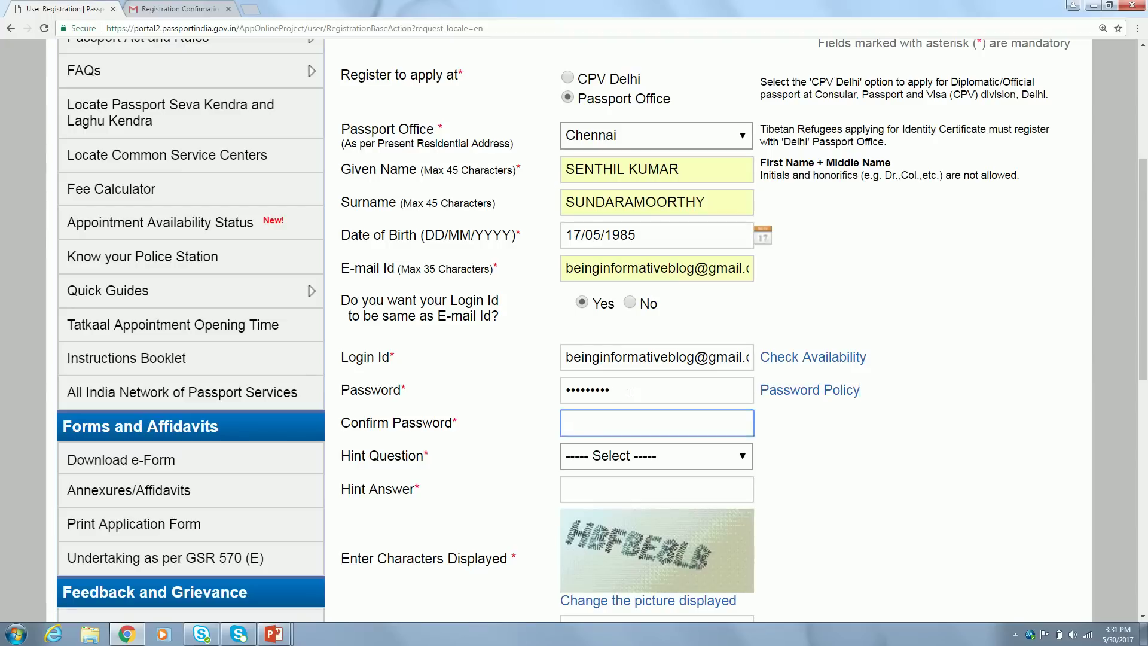
pyautogui.write('*********')
pyautogui.click(777, 461)
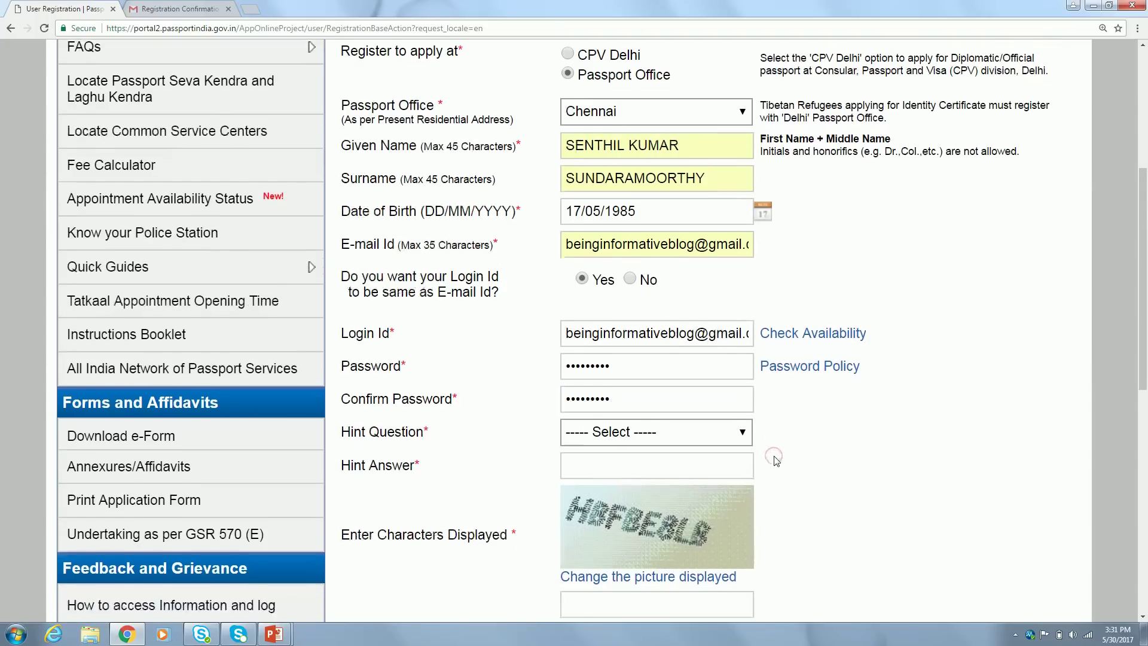
pyautogui.scroll(-2, 776, 461)
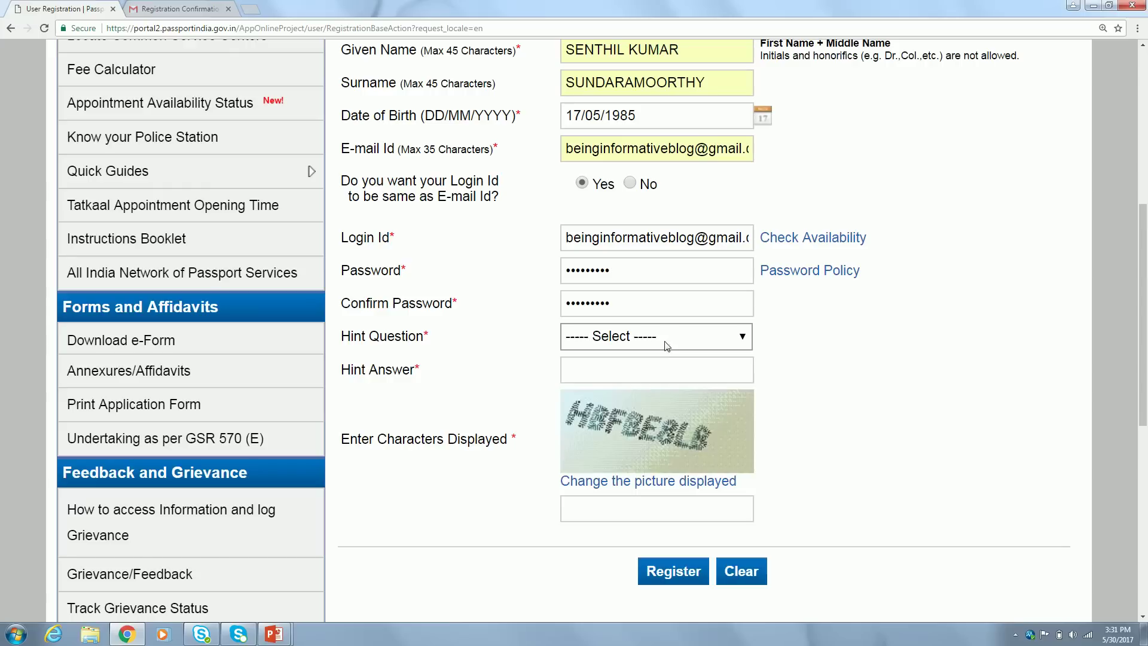
# Pick Birth City as the hint question, answer Chennai, and submit the registration
pyautogui.click(665, 341)
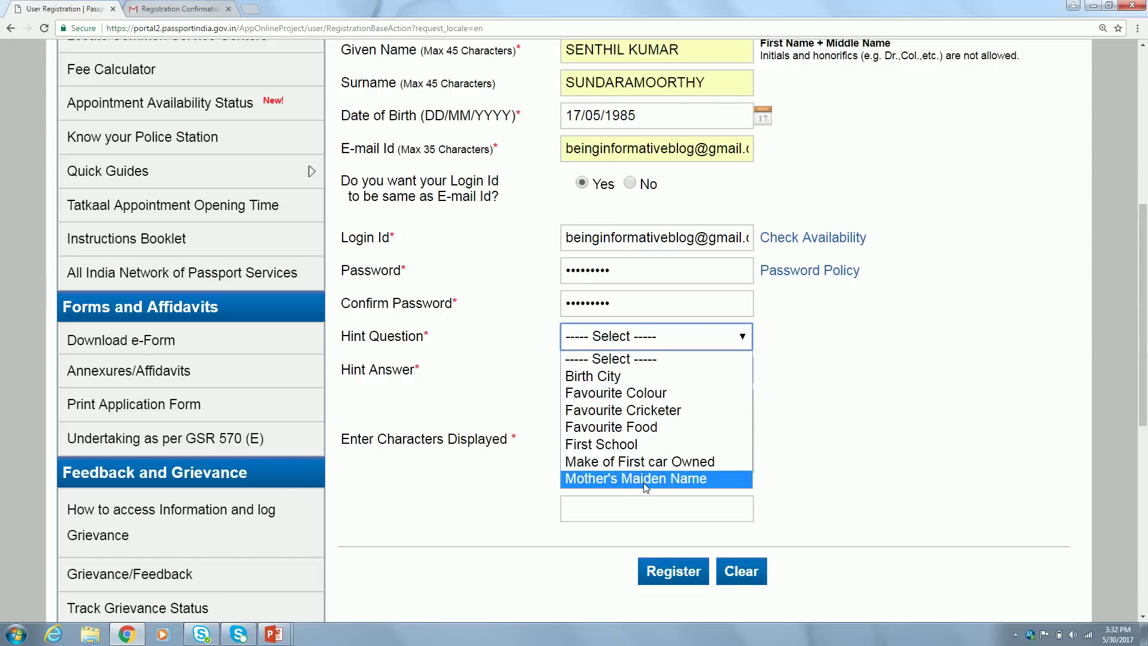
pyautogui.click(633, 379)
pyautogui.click(626, 372)
pyautogui.write('Chennai')
pyautogui.press('Tab')
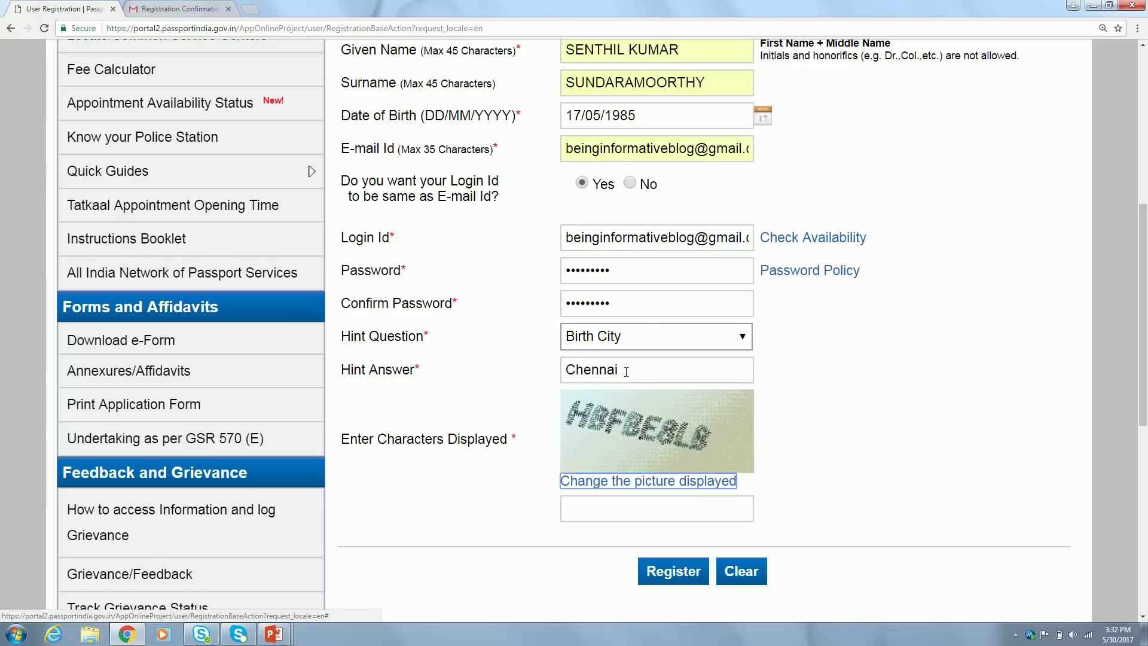
pyautogui.click(830, 472)
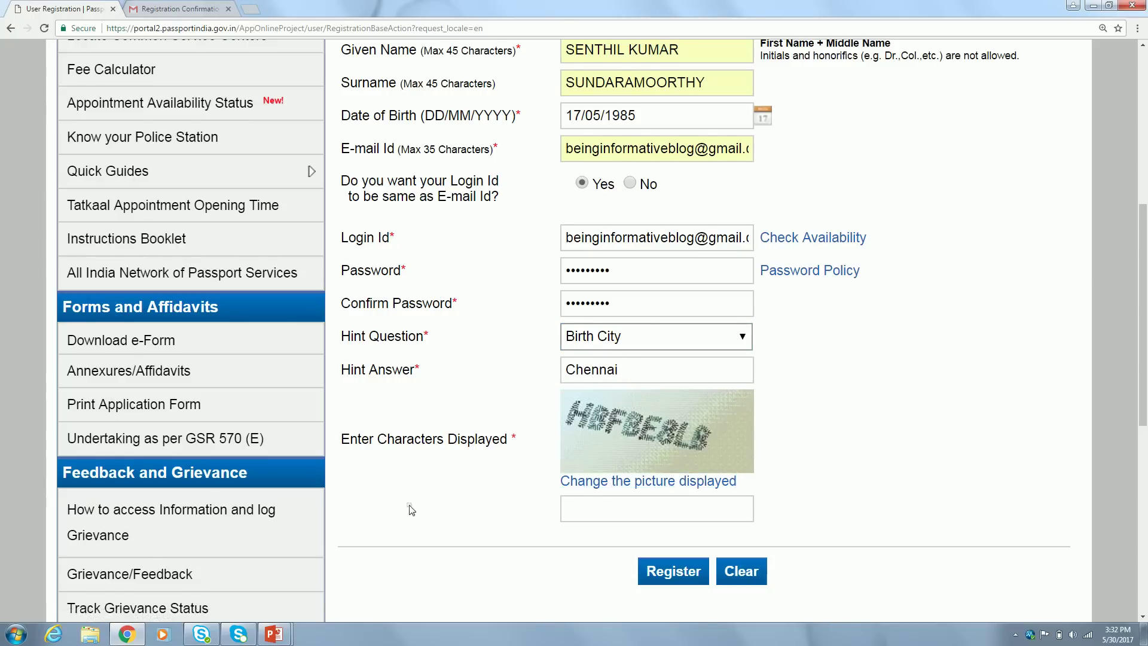
pyautogui.scroll(-1, 411, 509)
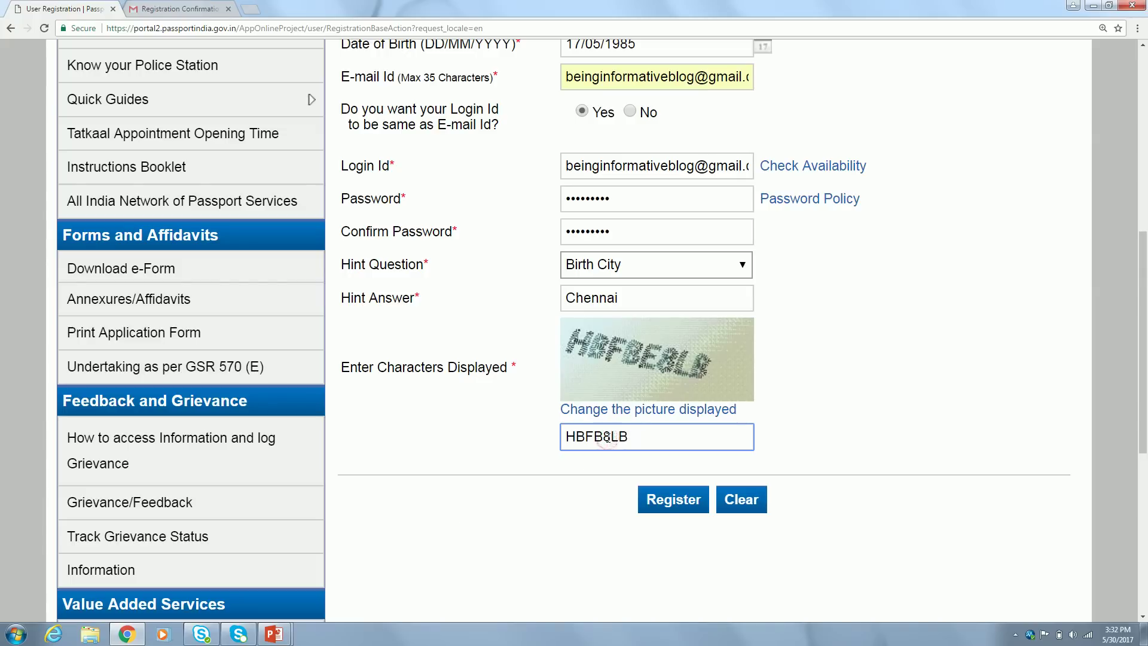
pyautogui.click(683, 504)
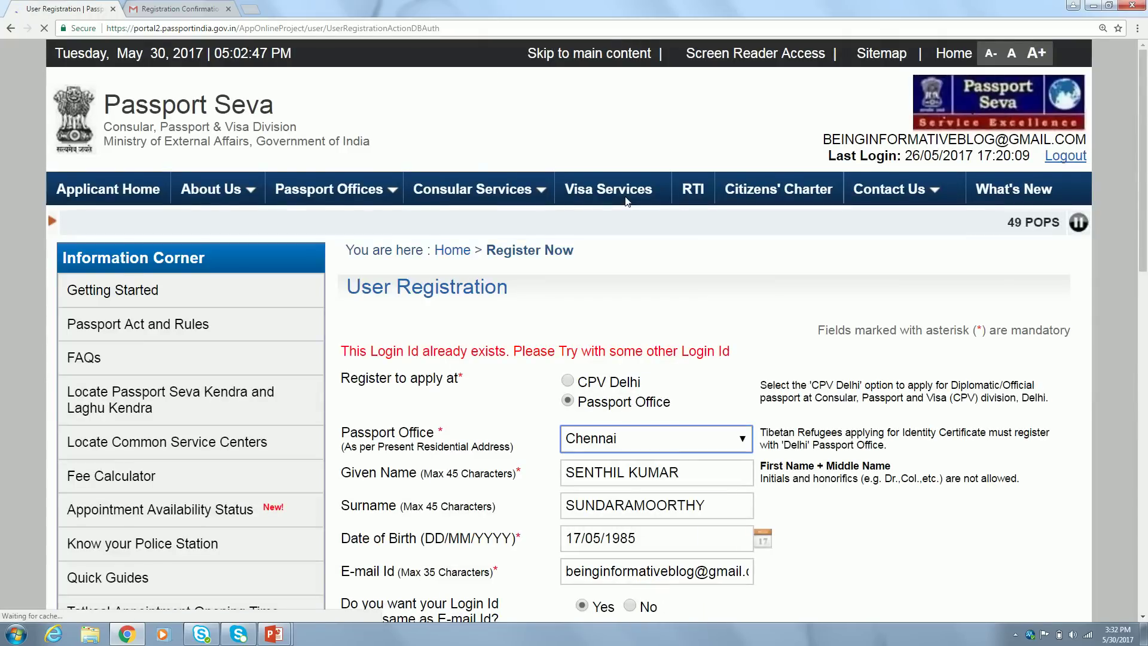
# Switch from the rejected registration page to the Gmail tab's Registration Confirmation e-mail
pyautogui.scroll(-3, 475, 322)
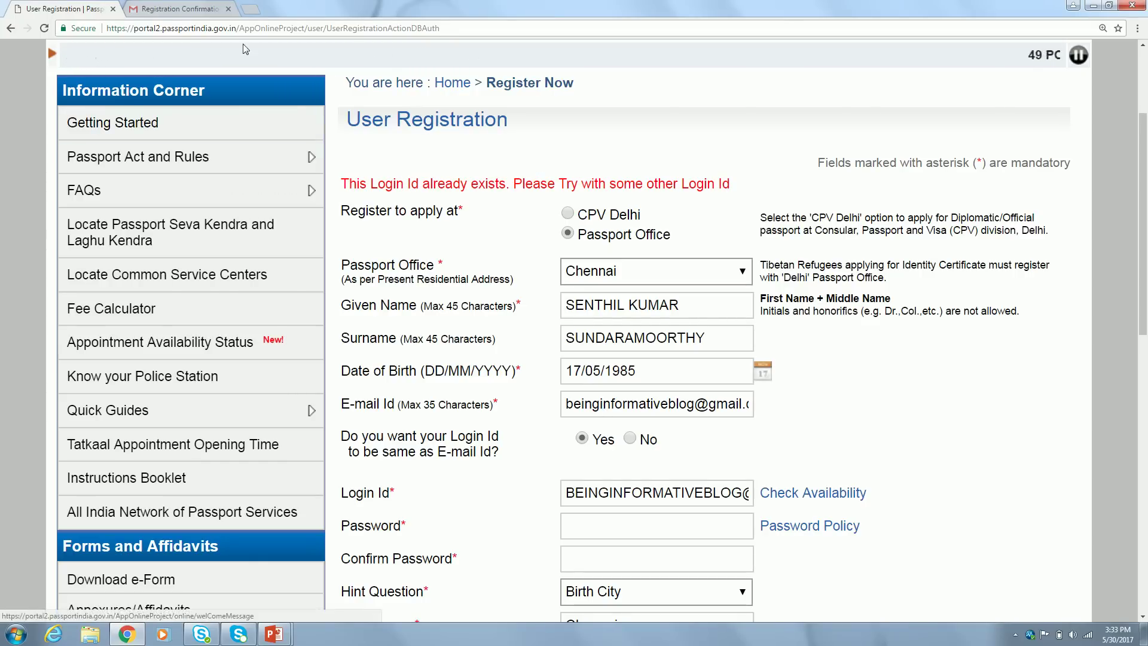
pyautogui.click(173, 9)
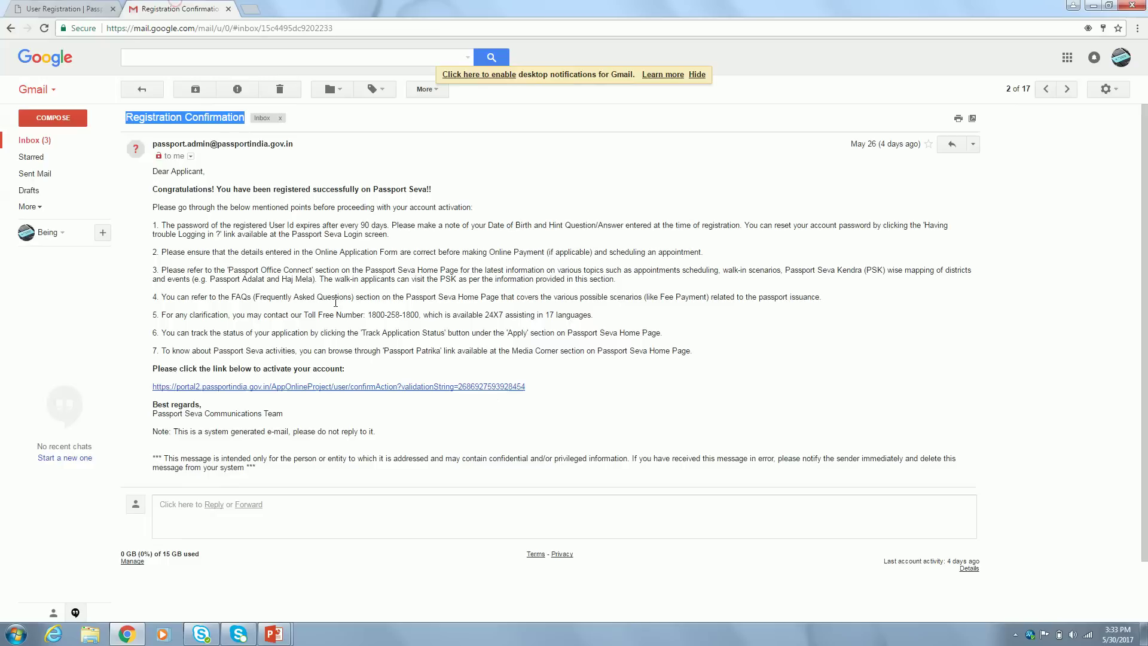
# Follow the account activation link in the Passport Seva confirmation e-mail
pyautogui.click(294, 182)
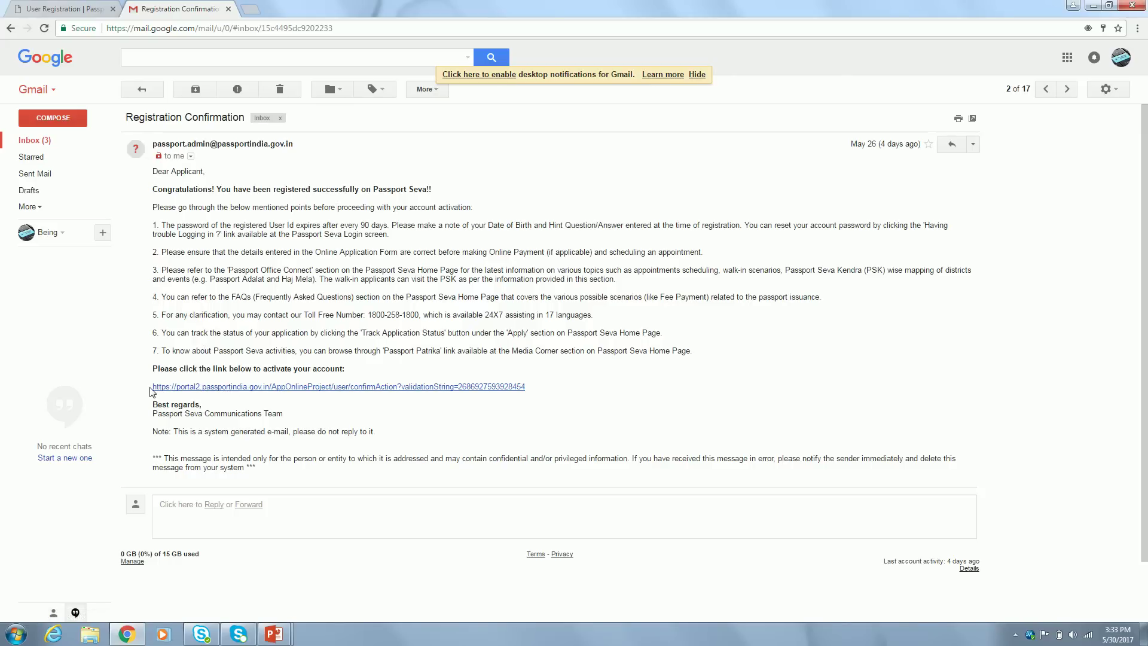
pyautogui.moveTo(250, 393); pyautogui.dragTo(354, 386)
pyautogui.moveTo(441, 396); pyautogui.dragTo(532, 395)
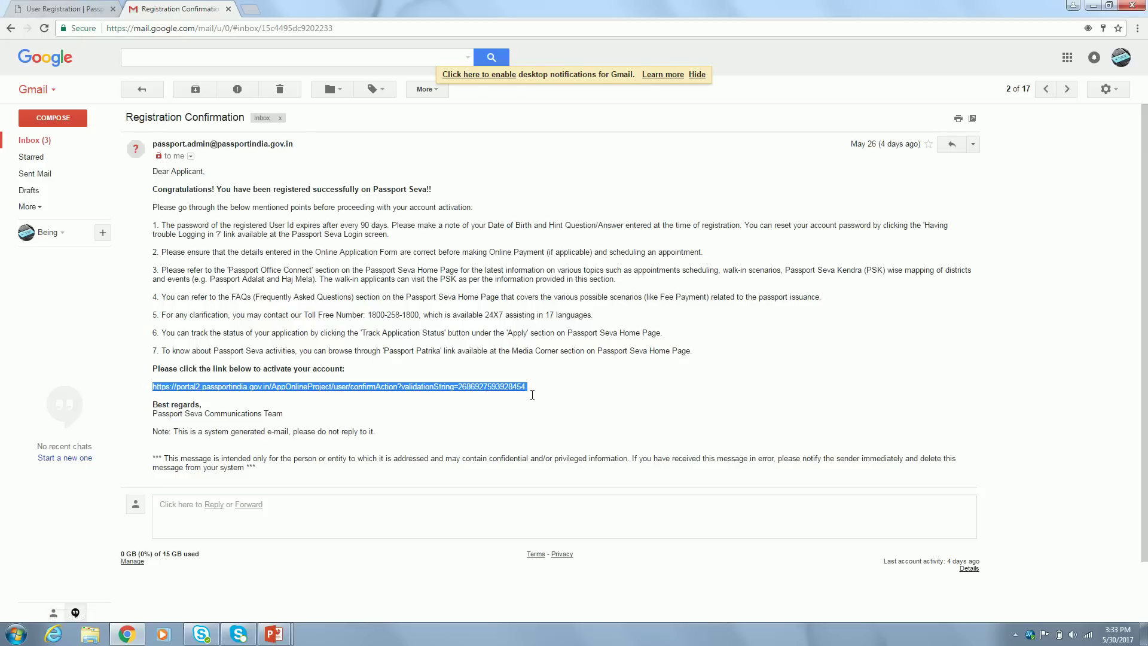
pyautogui.click(595, 393)
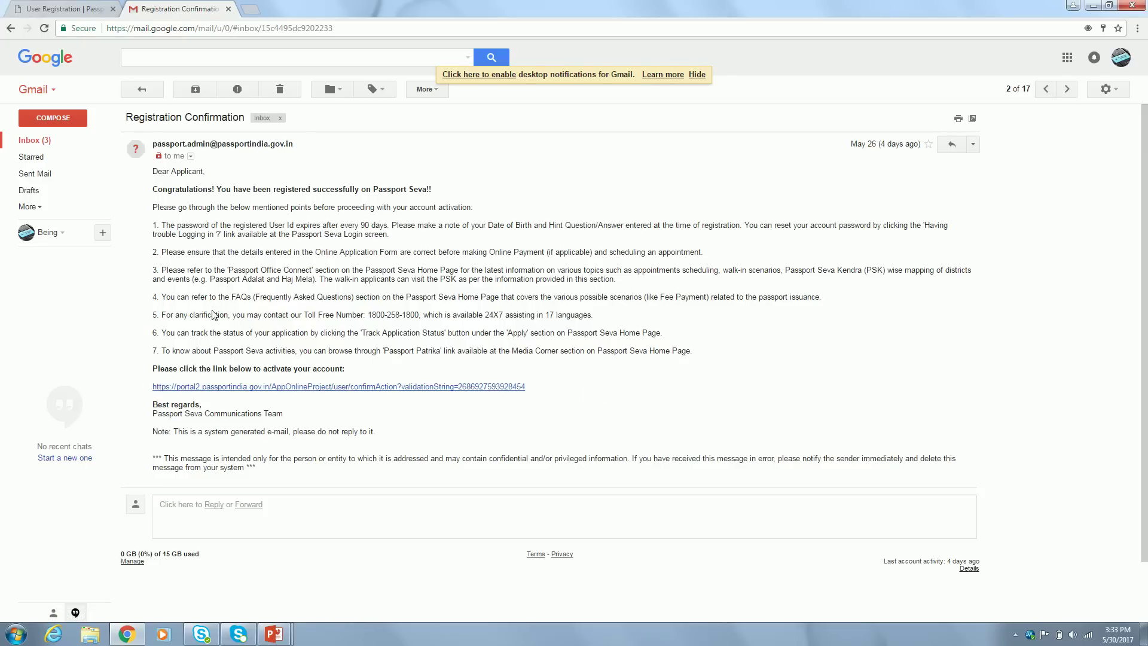
pyautogui.click(232, 388)
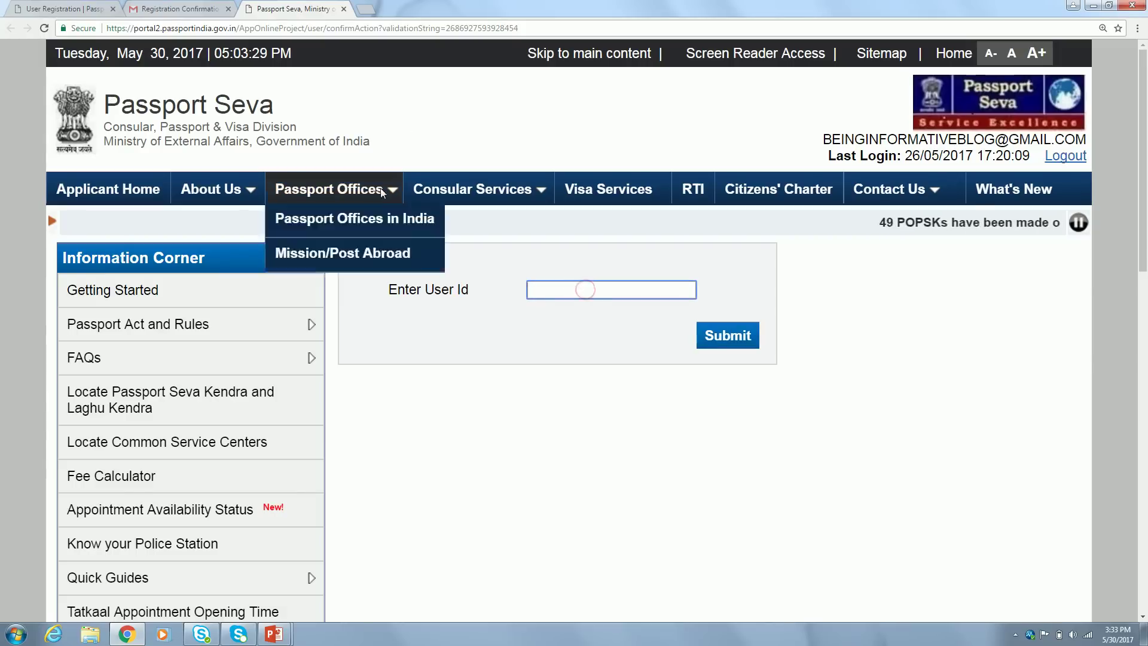
# Submit the saved account e-mail as the user ID for activation, then follow the login link
pyautogui.click(569, 289)
pyautogui.write('bein')
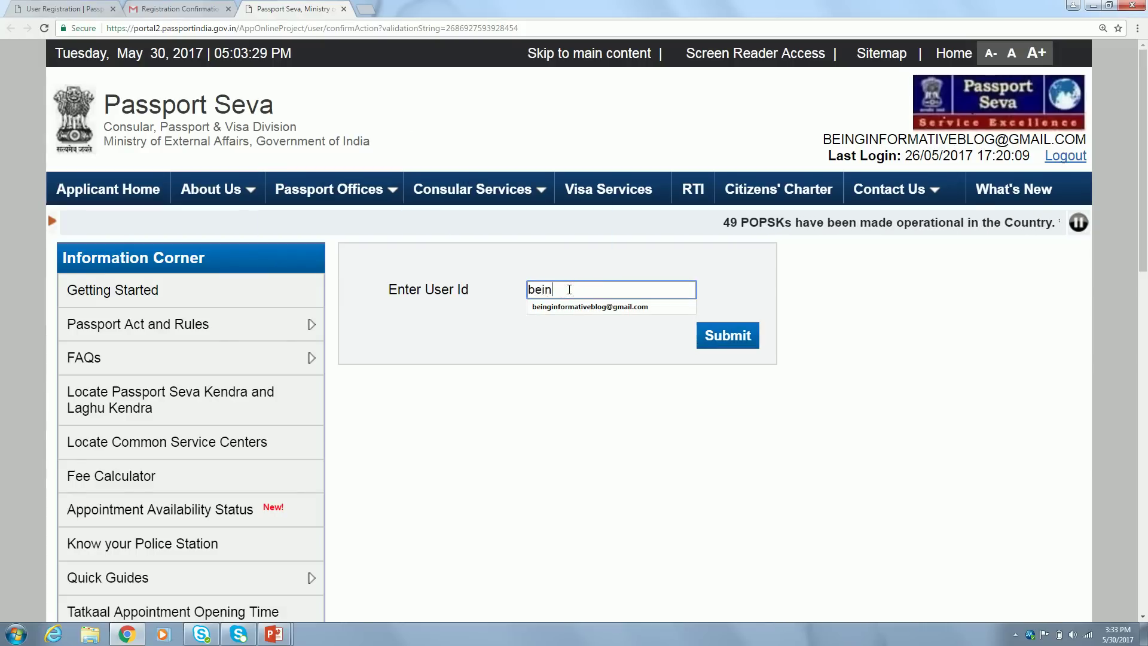
pyautogui.click(575, 306)
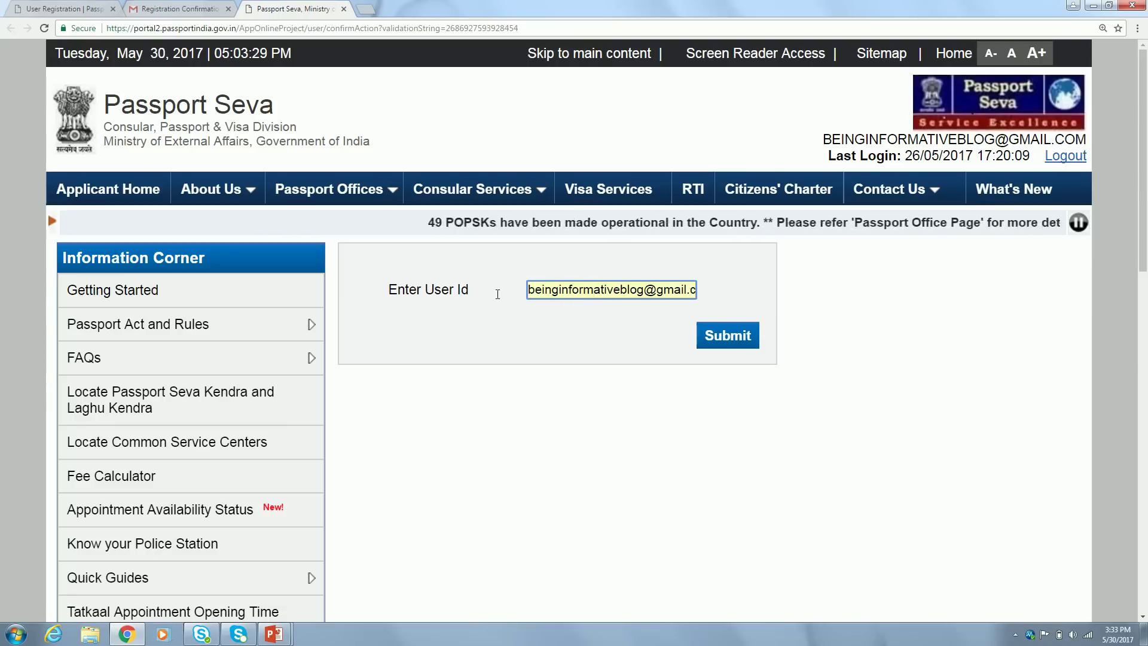
pyautogui.click(706, 338)
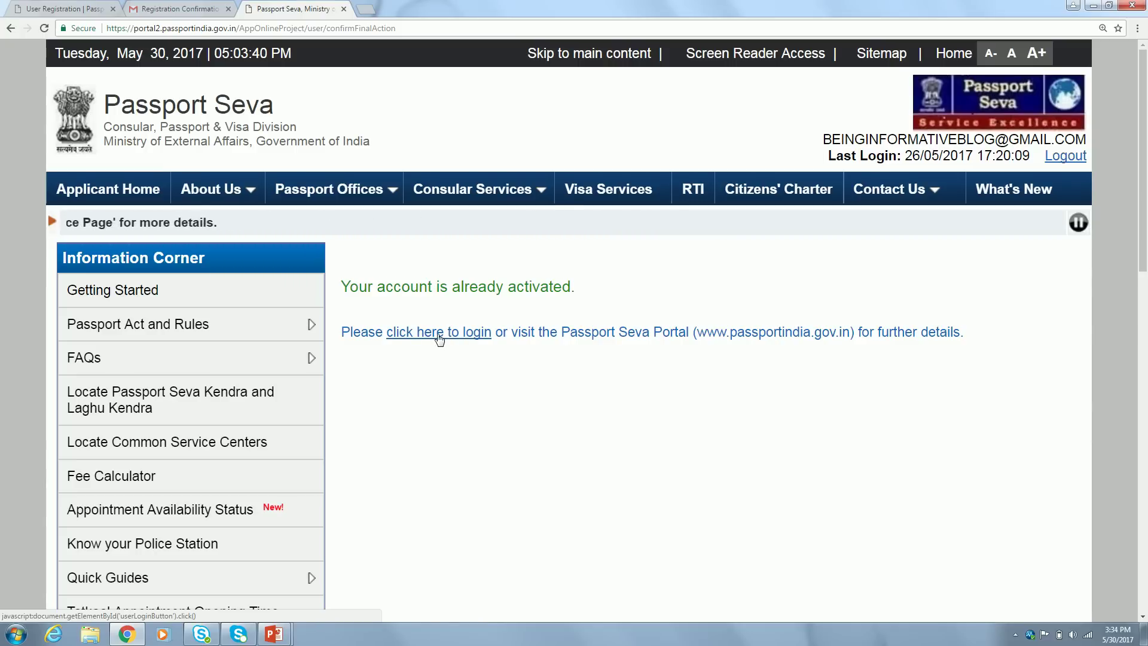
pyautogui.click(439, 335)
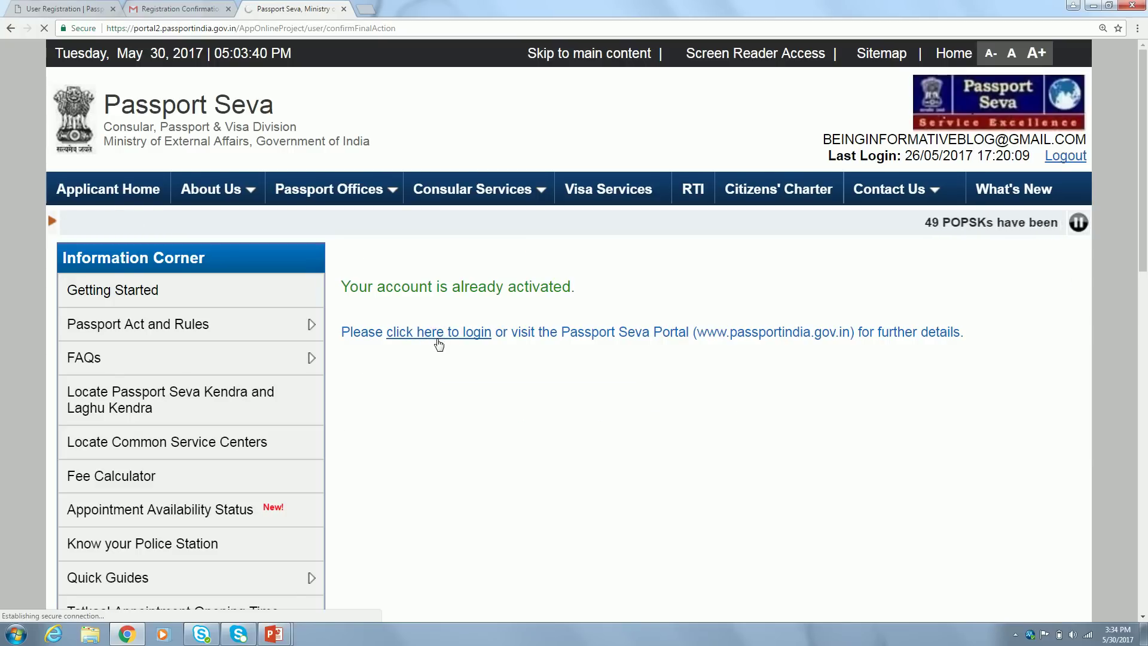
# Log in with the saved login ID, the account password and the displayed captcha characters
pyautogui.click(461, 362)
pyautogui.write('bein')
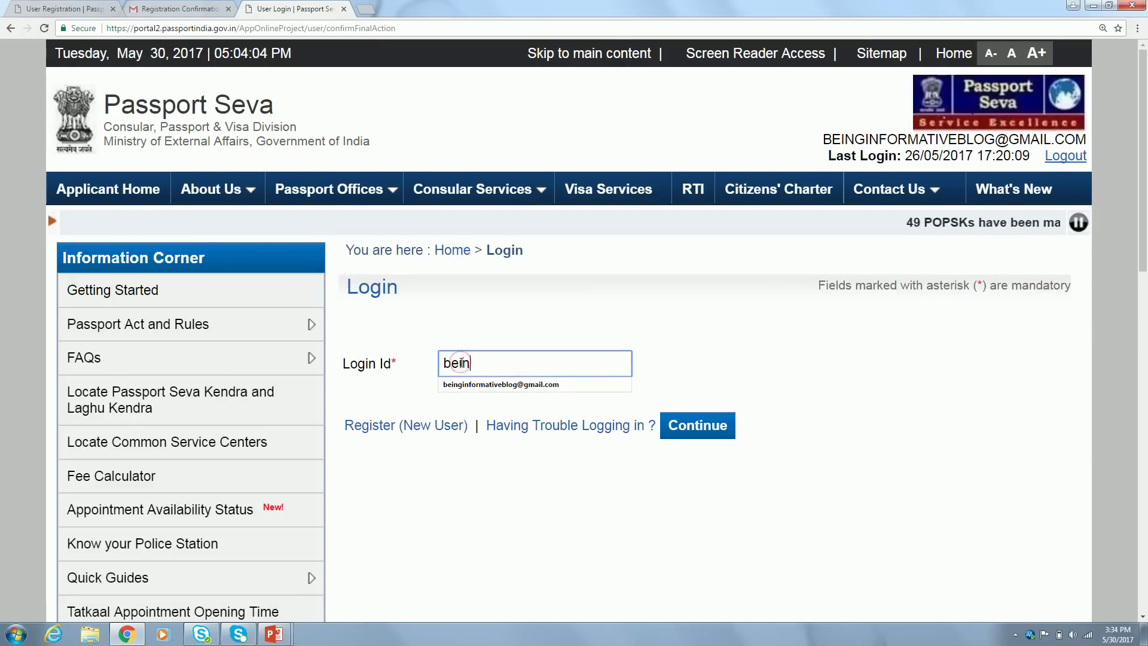
pyautogui.click(489, 385)
pyautogui.click(705, 426)
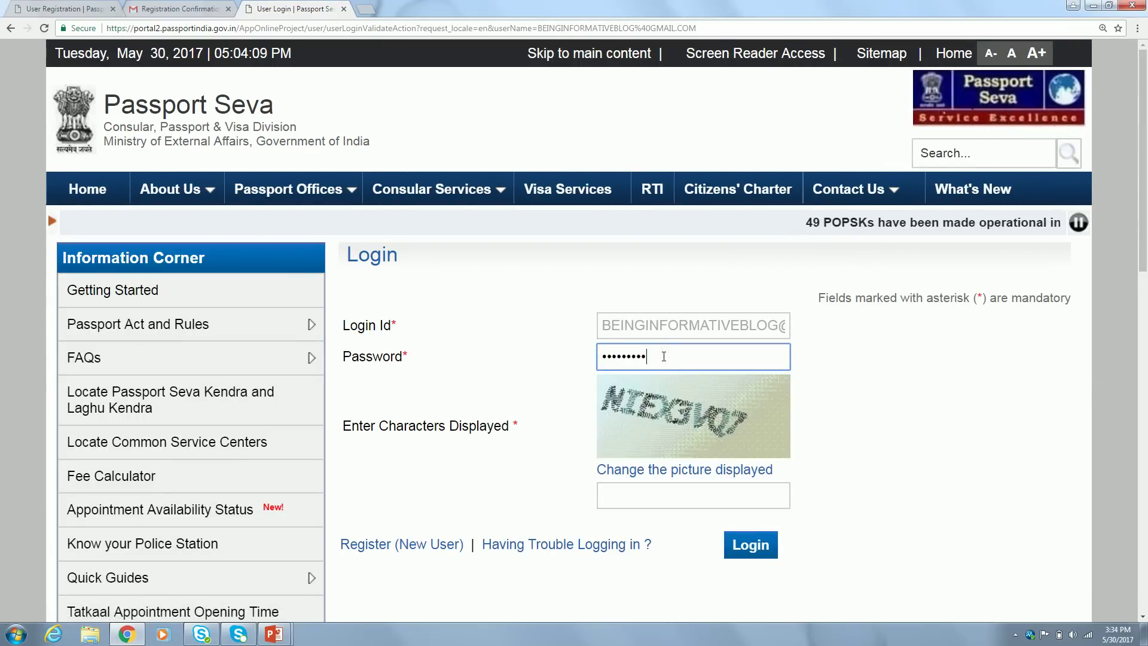
pyautogui.press('Tab')
pyautogui.press('Tab')
pyautogui.write('NIEX3')
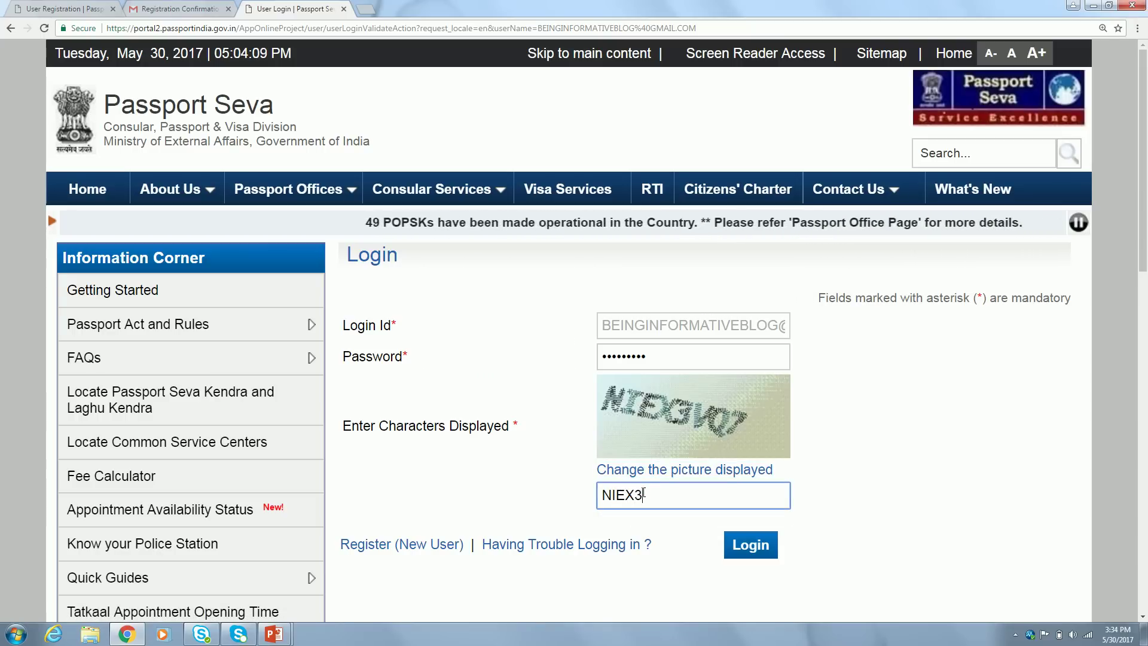
pyautogui.write('VQ7')
pyautogui.click(753, 544)
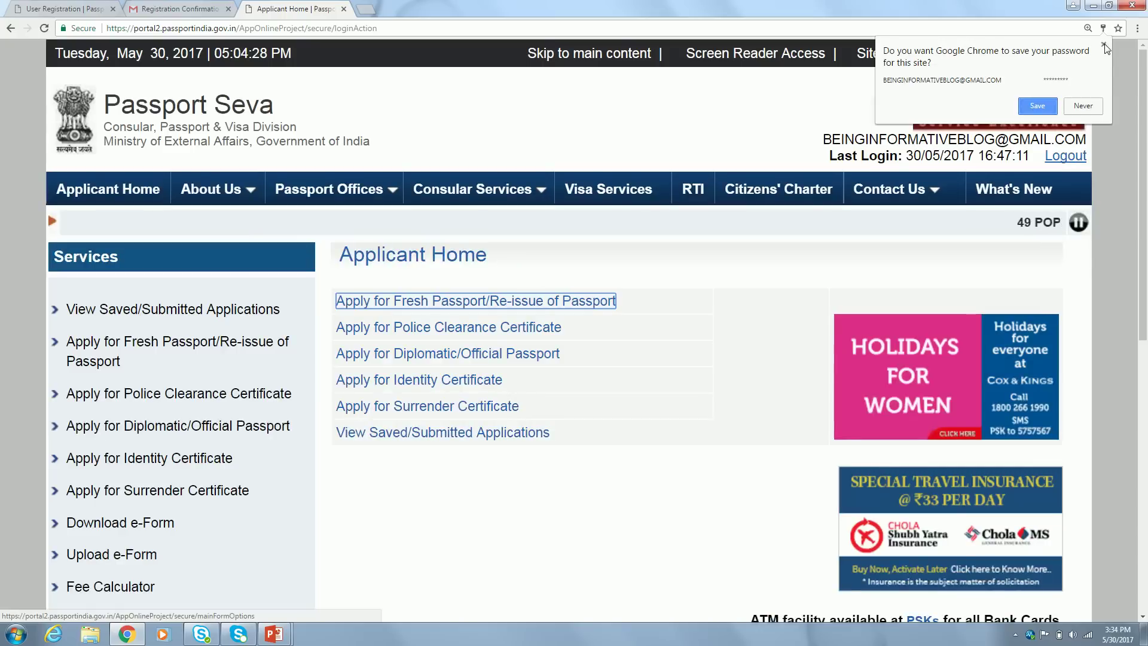
# Dismiss Chrome's save-password offer and scroll down the Applicant Home services list
pyautogui.click(1105, 45)
pyautogui.click(610, 486)
pyautogui.scroll(-2, 611, 486)
pyautogui.scroll(-1, 611, 485)
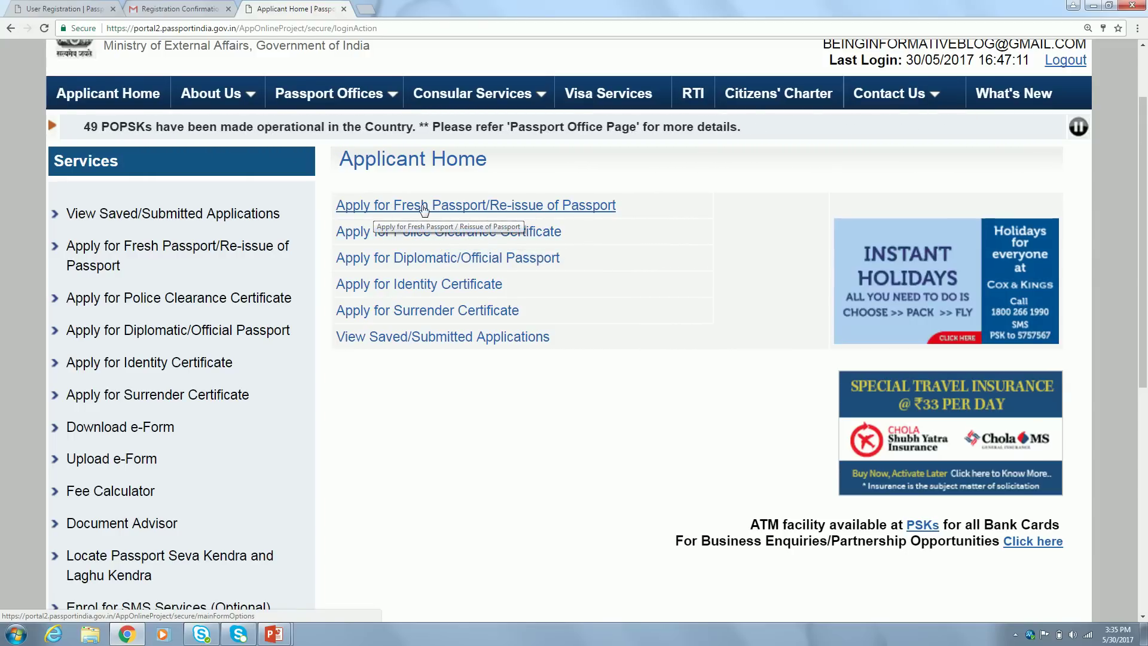
# Open Apply for Fresh Passport/Re-issue and review the offline download and online filling options
pyautogui.click(381, 209)
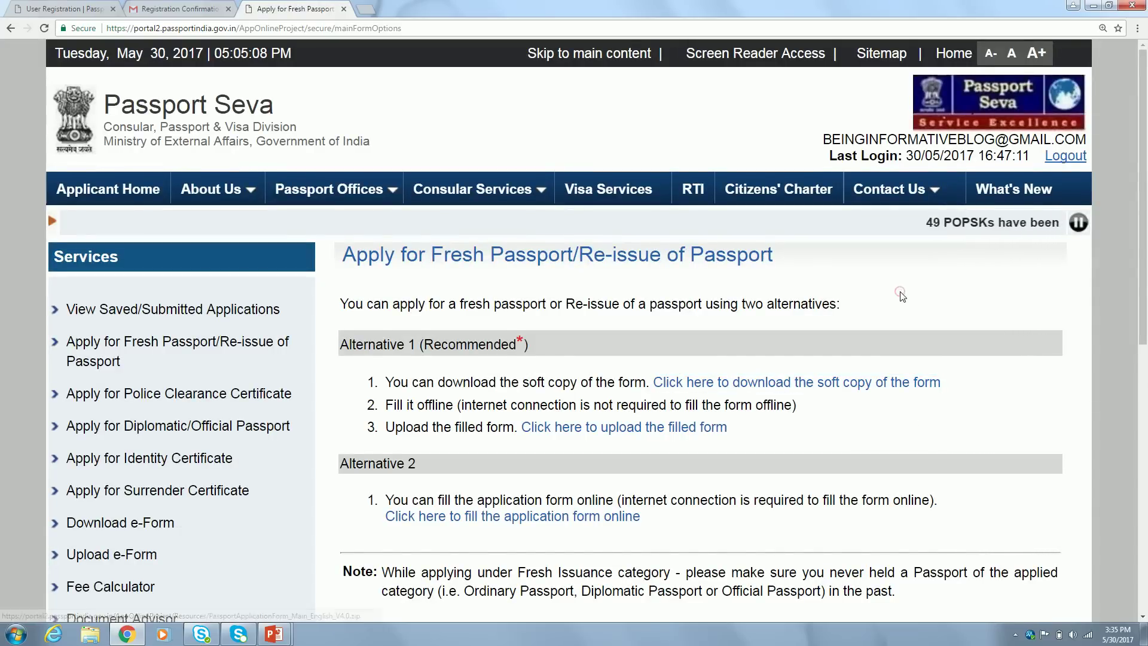
pyautogui.scroll(-3, 902, 296)
pyautogui.scroll(-2, 902, 297)
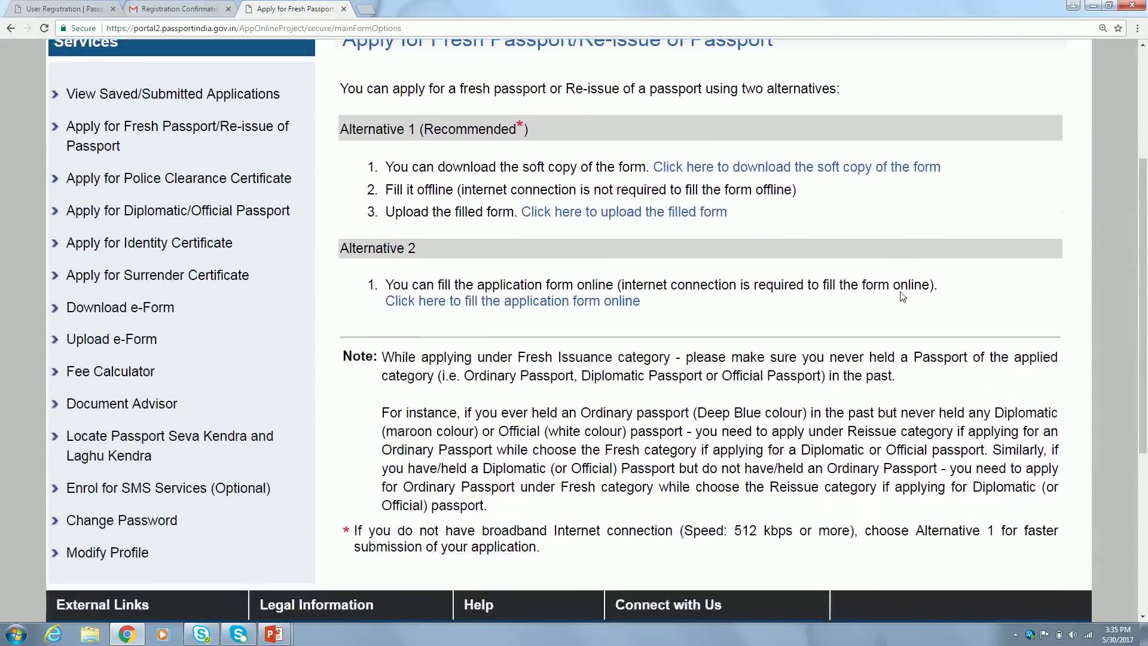
pyautogui.scroll(1, 902, 296)
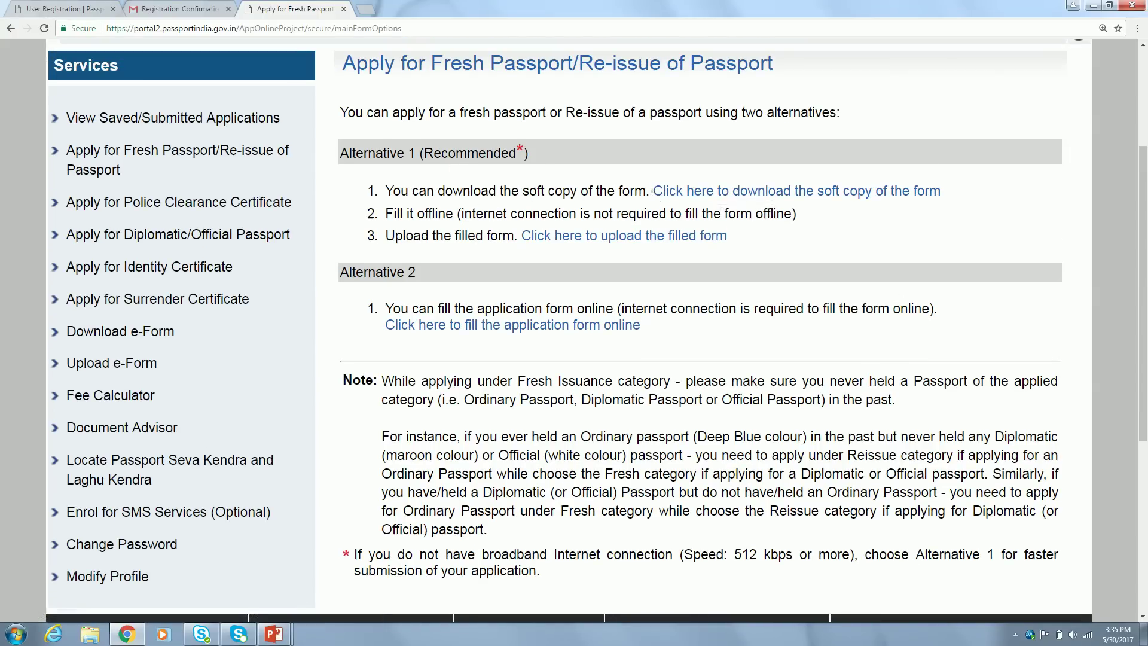
pyautogui.moveTo(653, 191); pyautogui.dragTo(739, 186)
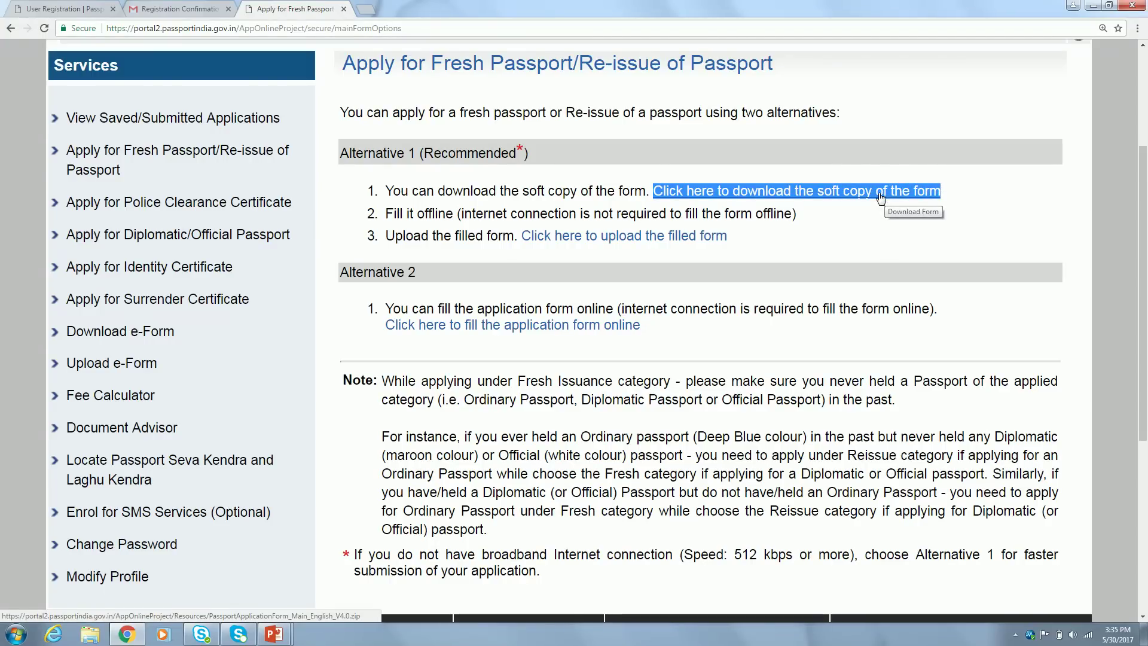
pyautogui.click(963, 194)
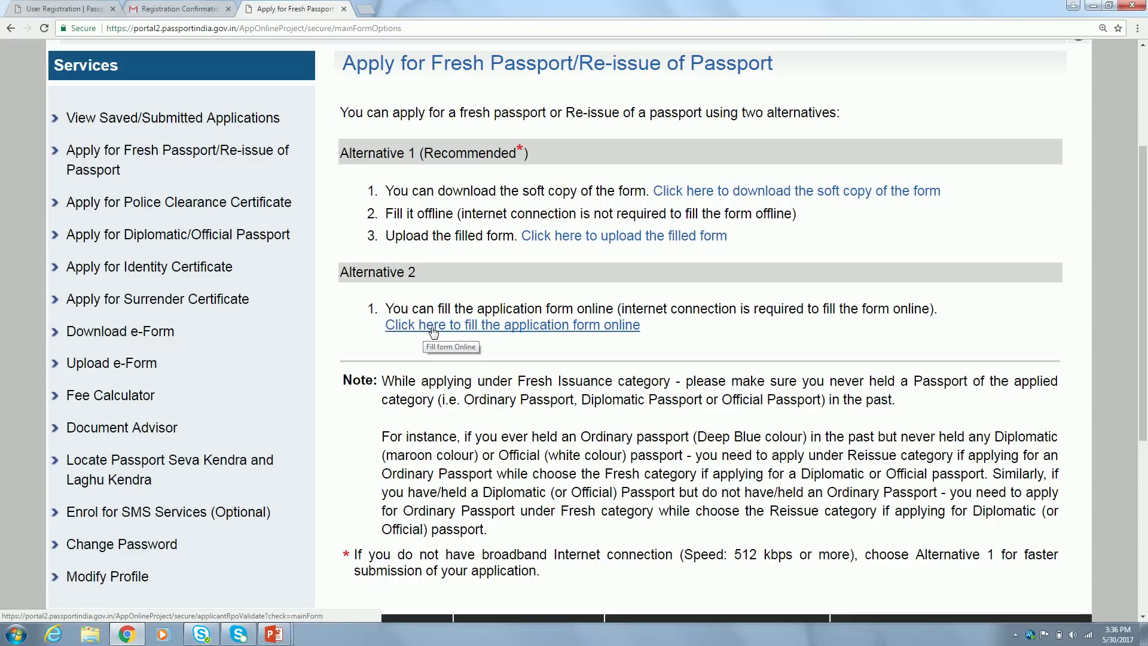
# Fill the form online choosing Fresh Passport, Normal scheme and a 36 Pages booklet, then continue
pyautogui.click(547, 326)
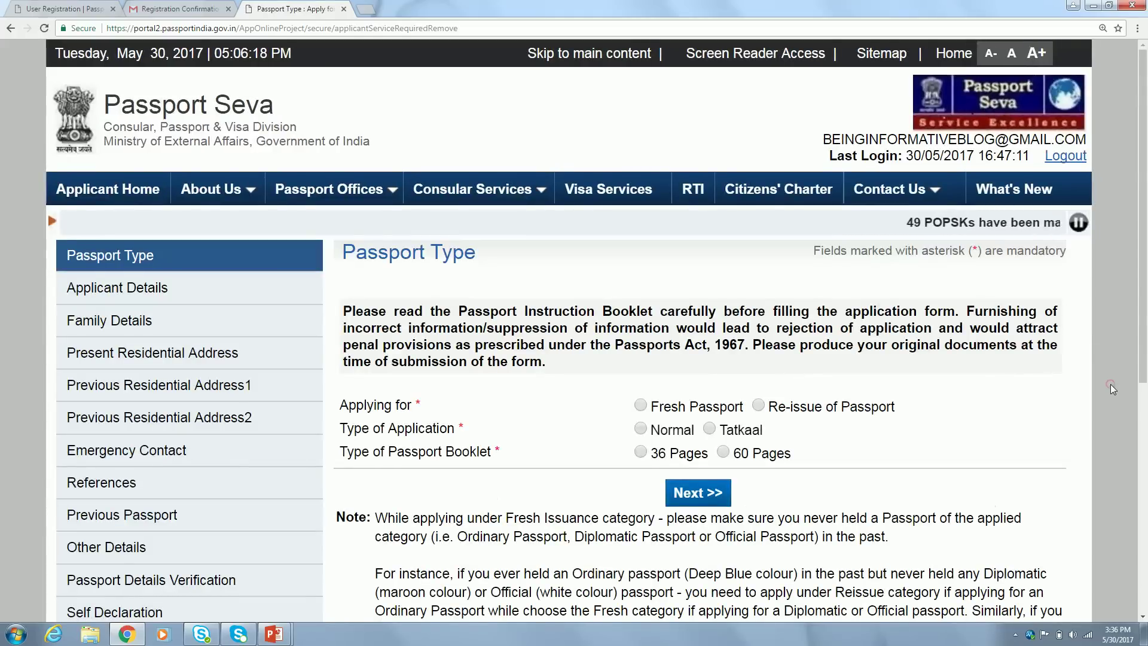
pyautogui.scroll(-4, 1110, 384)
pyautogui.scroll(1, 1111, 384)
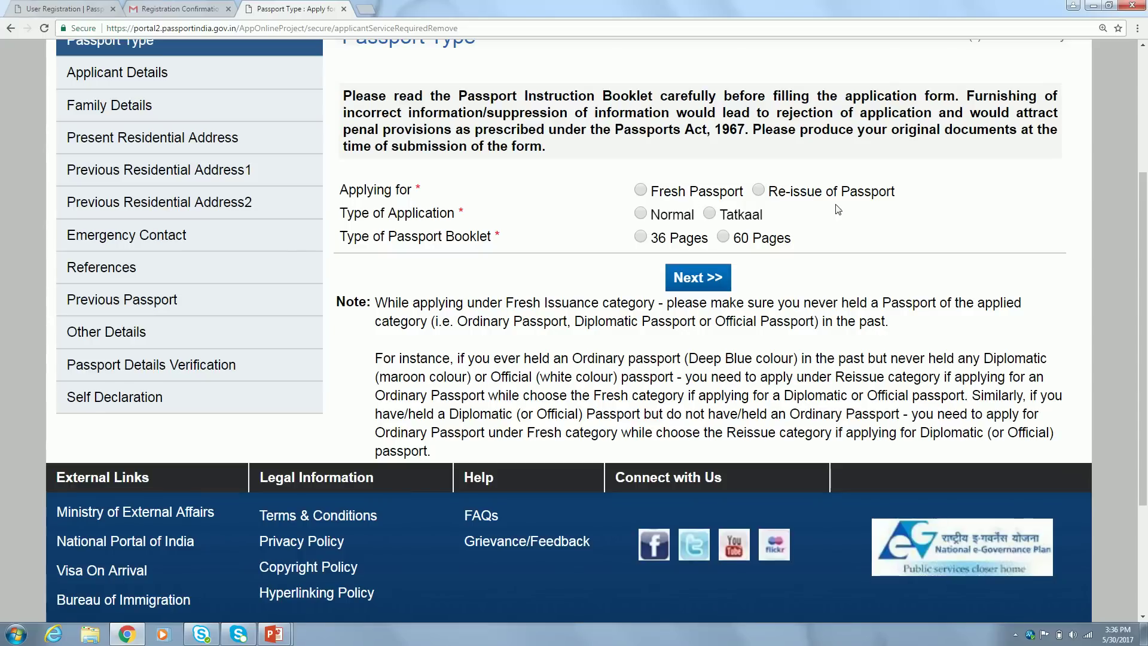
pyautogui.click(641, 191)
pyautogui.click(641, 213)
pyautogui.click(648, 238)
pyautogui.click(703, 278)
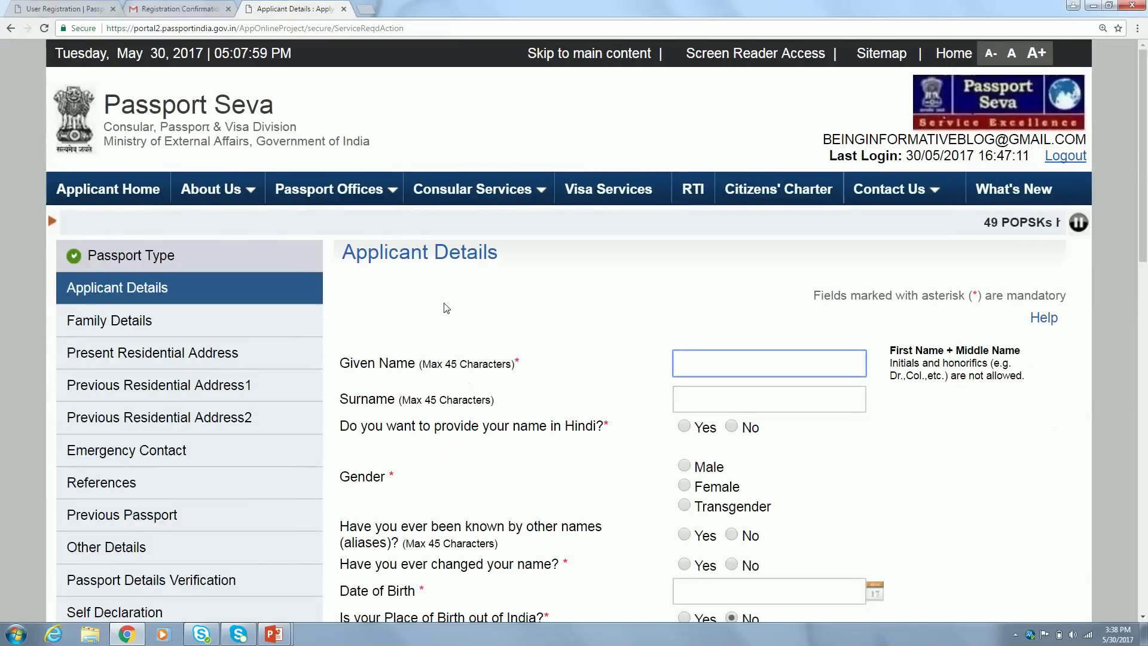
# Fill the applicant's given name from the browser's autofill suggestion
pyautogui.scroll(-3, 421, 305)
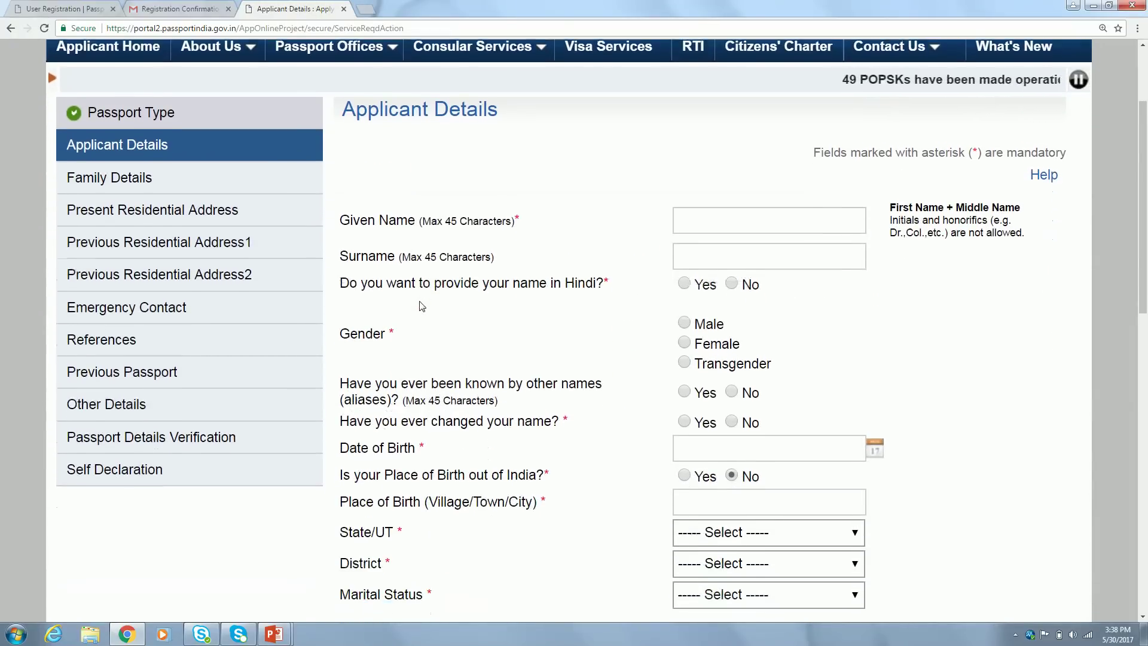
pyautogui.scroll(-2, 421, 307)
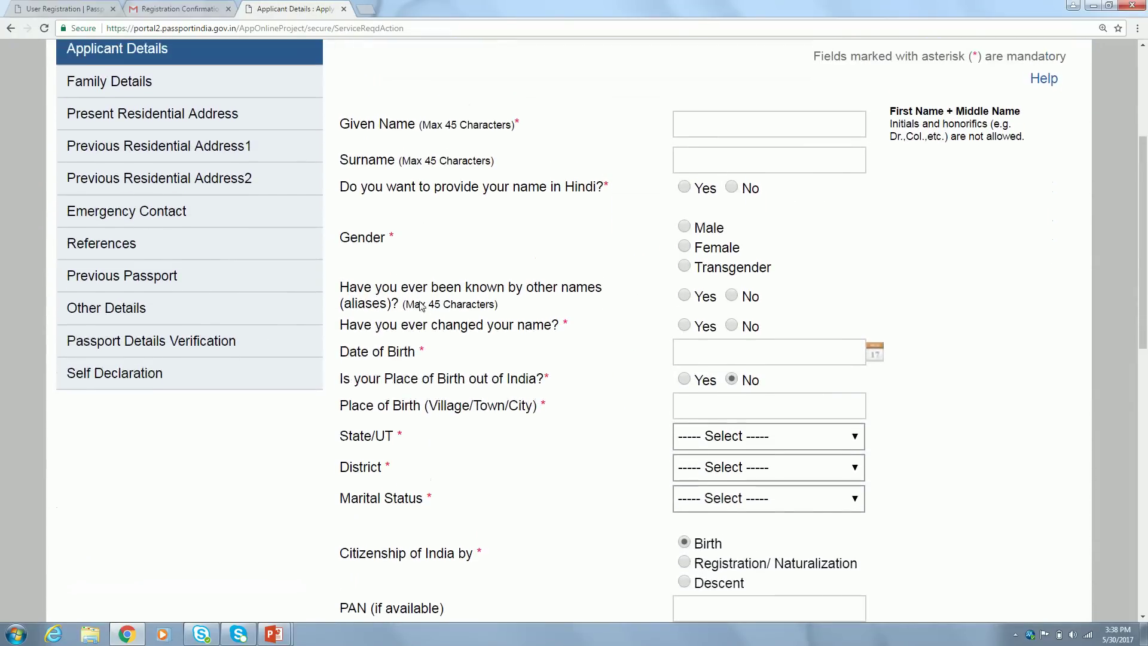
pyautogui.click(725, 126)
pyautogui.write('sen')
pyautogui.press('Down')
pyautogui.press('Tab')
pyautogui.click(943, 233)
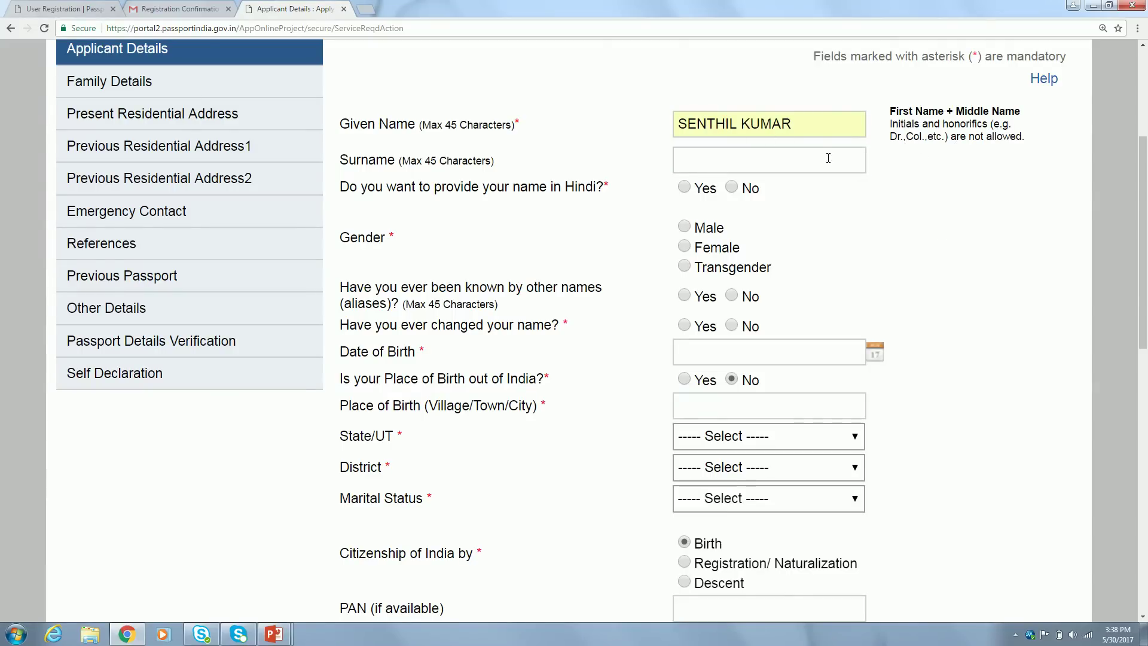
# Fill the surname from its saved suggestion and answer No to giving the name in Hindi
pyautogui.click(793, 157)
pyautogui.write('sun')
pyautogui.click(770, 181)
pyautogui.scroll(-1, 953, 213)
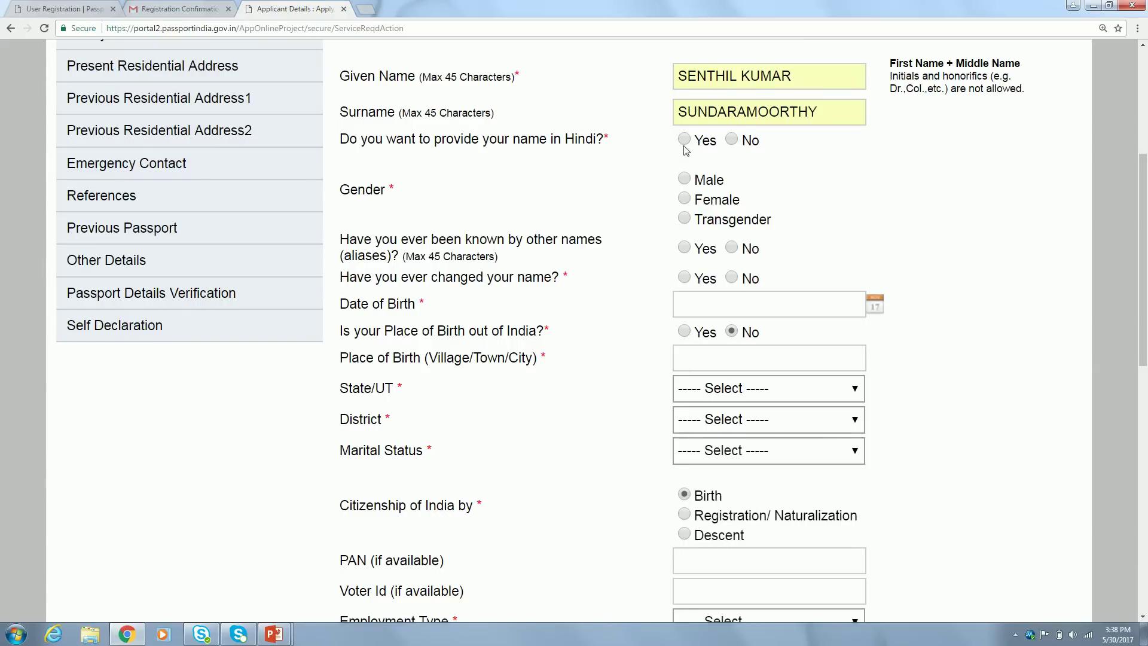
pyautogui.click(730, 142)
pyautogui.scroll(-1, 918, 193)
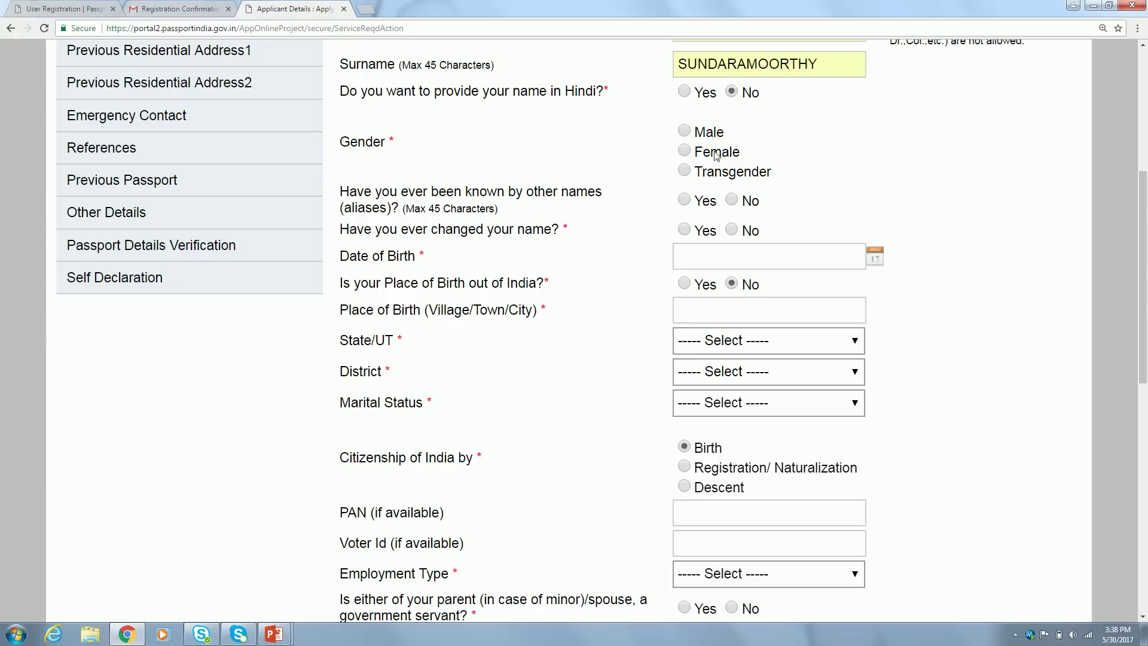
# Select Male as the applicant's gender
pyautogui.click(685, 131)
pyautogui.scroll(-1, 931, 183)
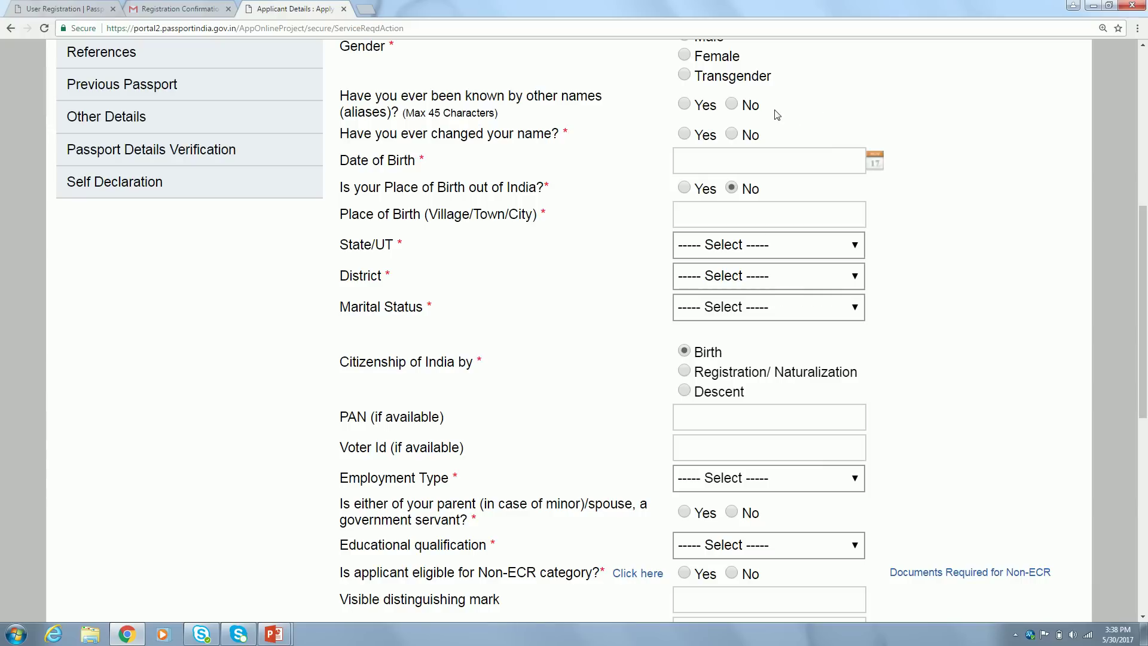
# Answer No to ever being known by other names, after briefly viewing the alias fields
pyautogui.click(731, 106)
pyautogui.click(685, 105)
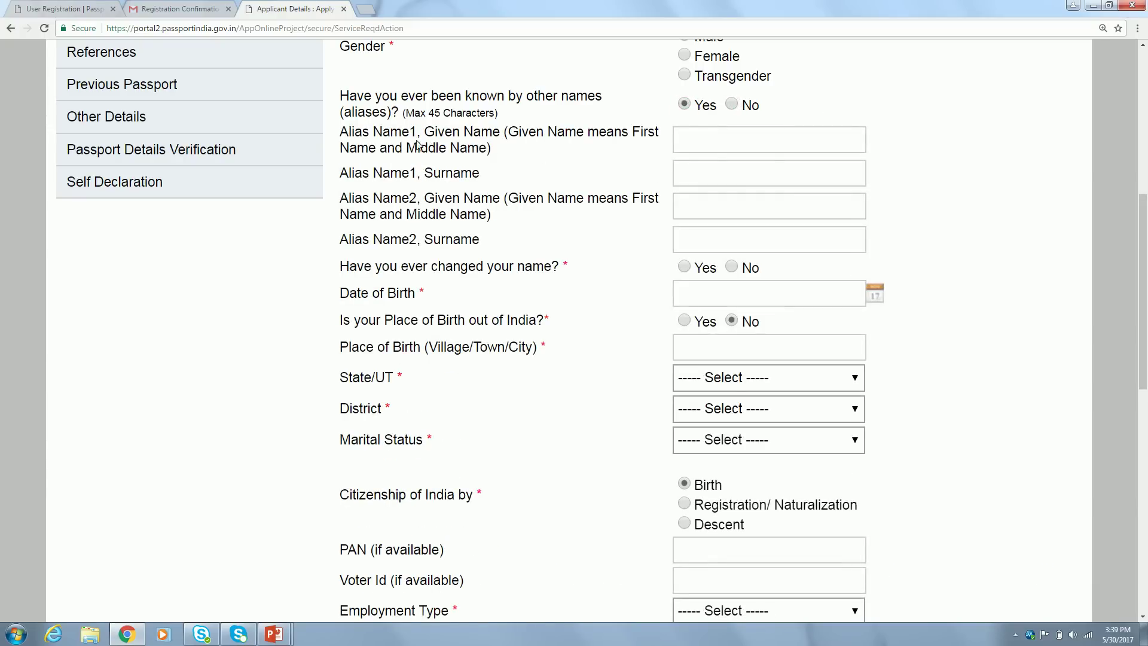
pyautogui.click(688, 138)
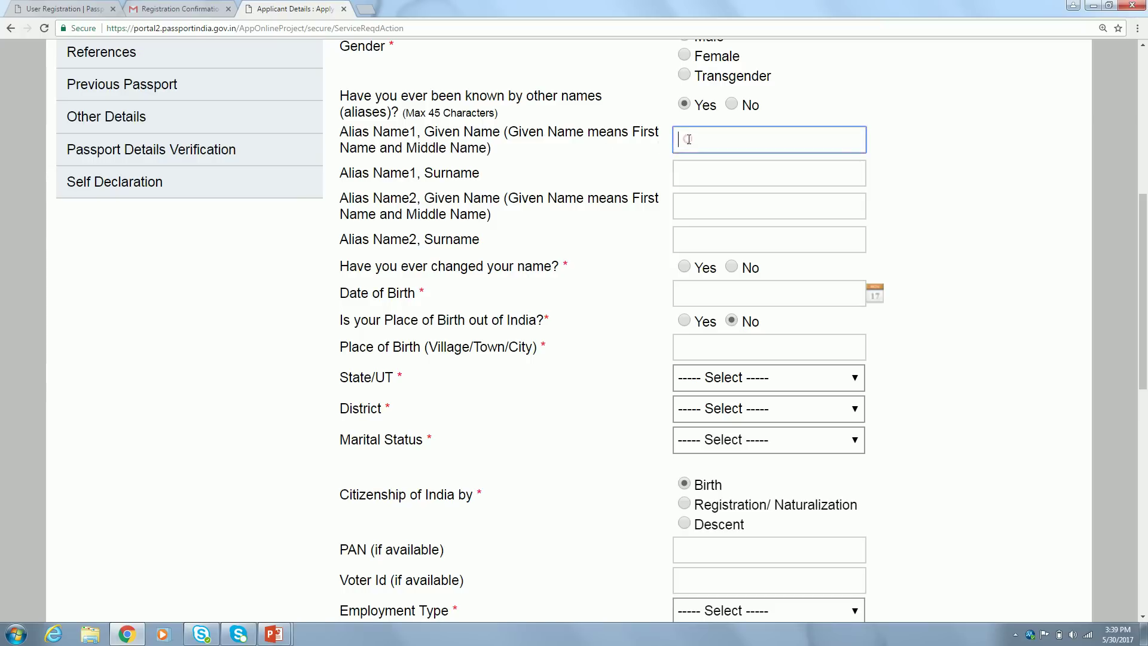
pyautogui.click(696, 171)
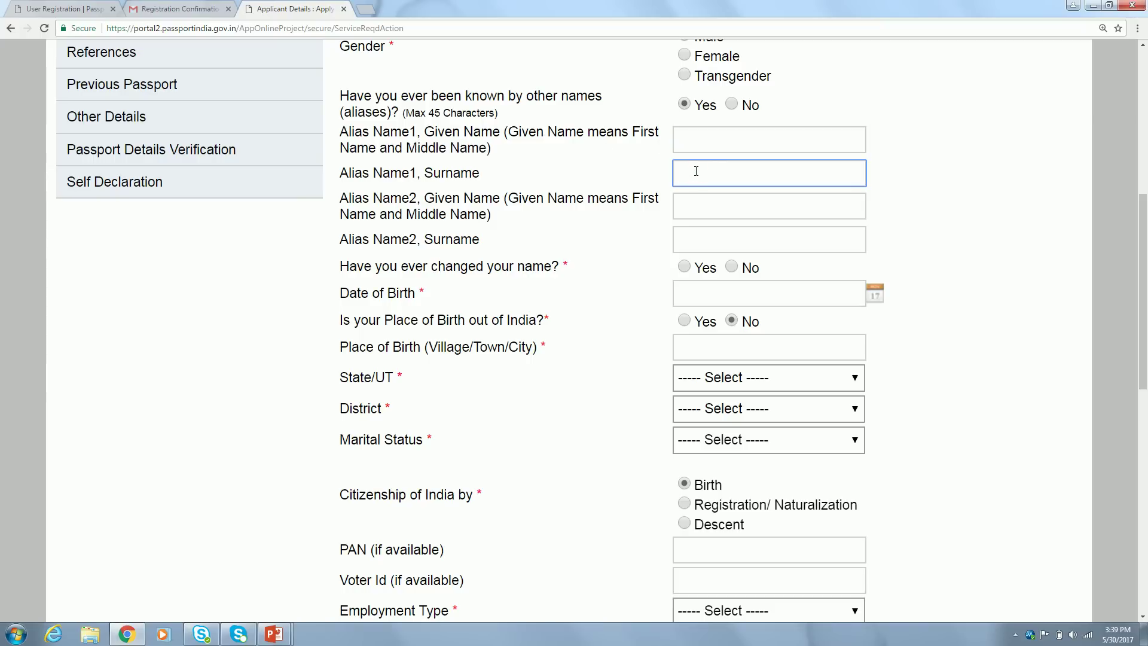
pyautogui.click(734, 104)
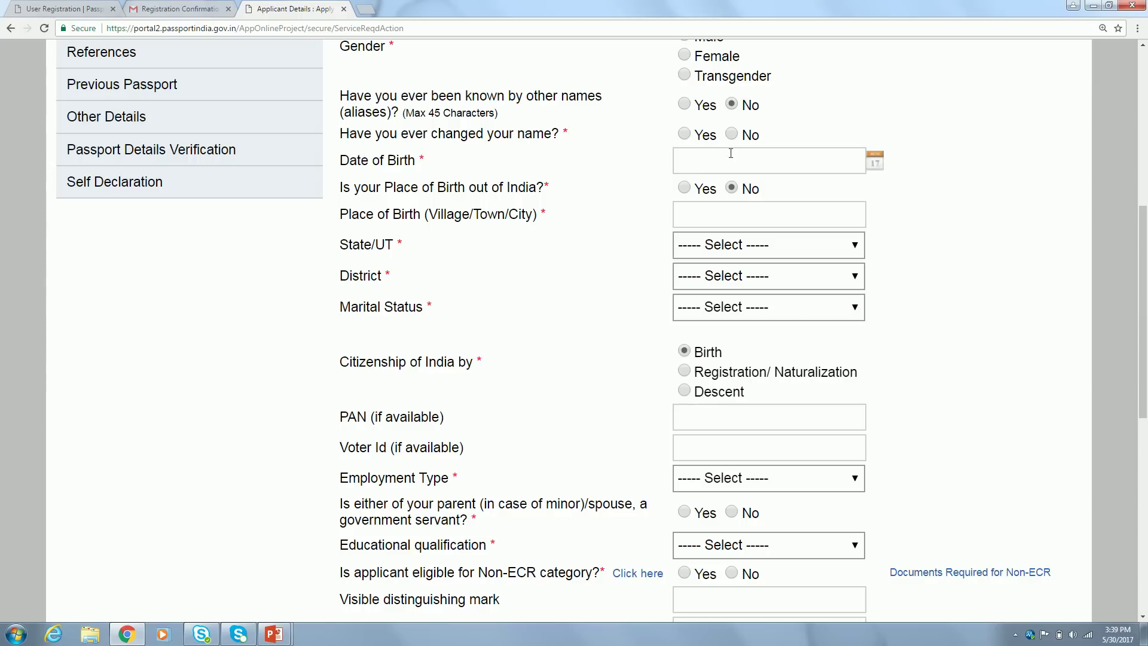
# Answer No to having changed name
pyautogui.click(688, 134)
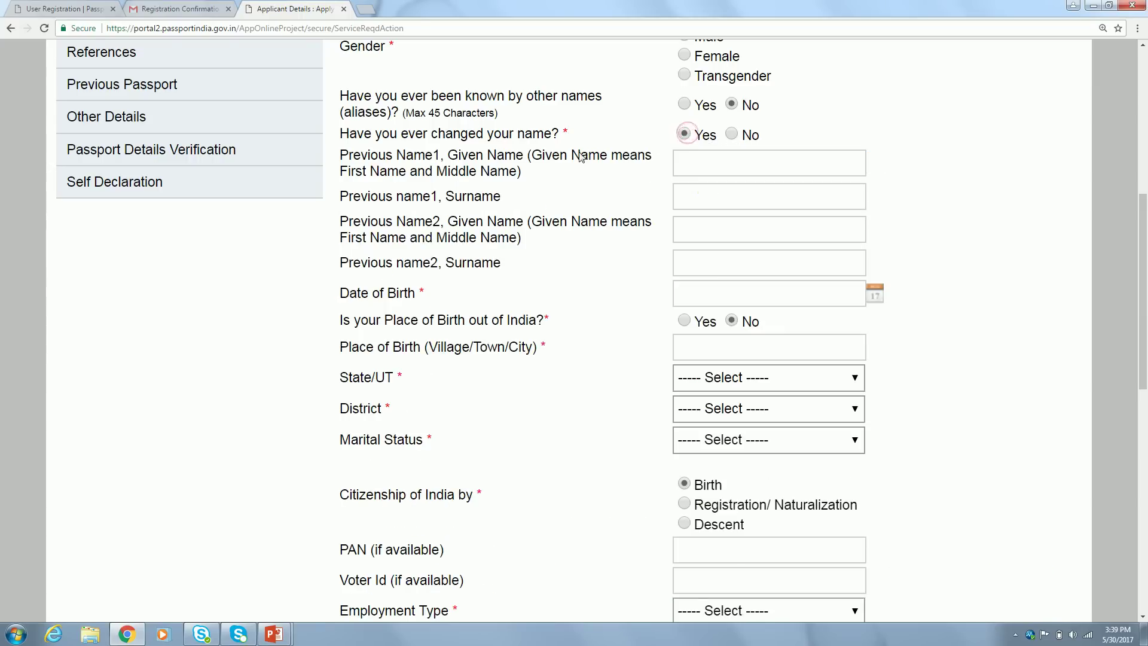
pyautogui.click(711, 160)
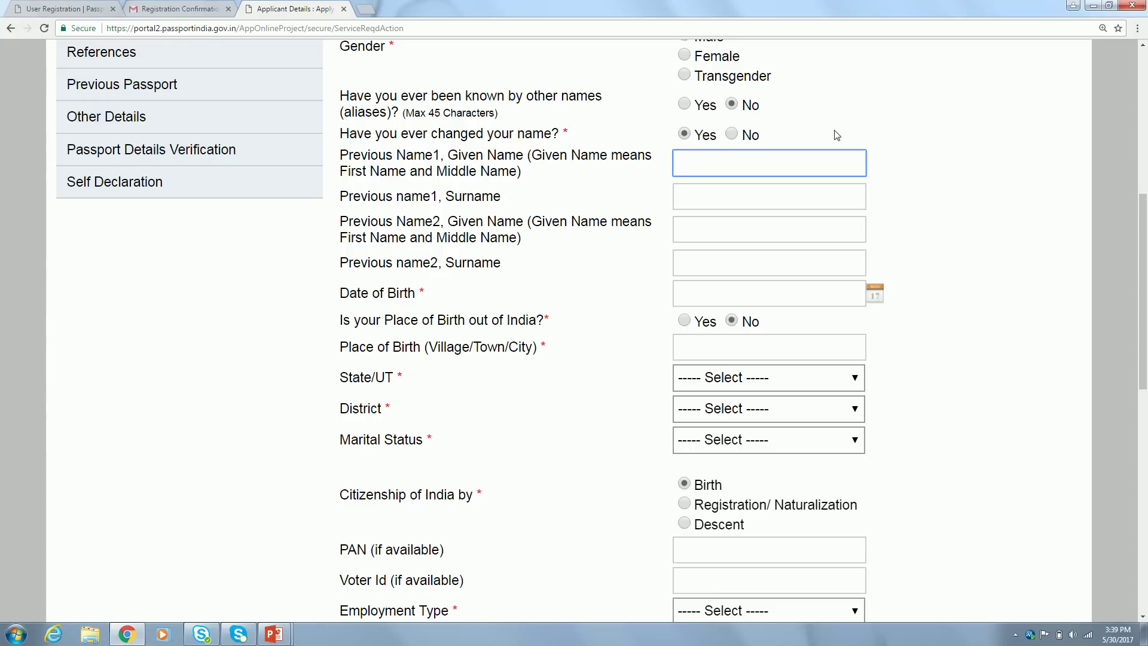
pyautogui.click(733, 136)
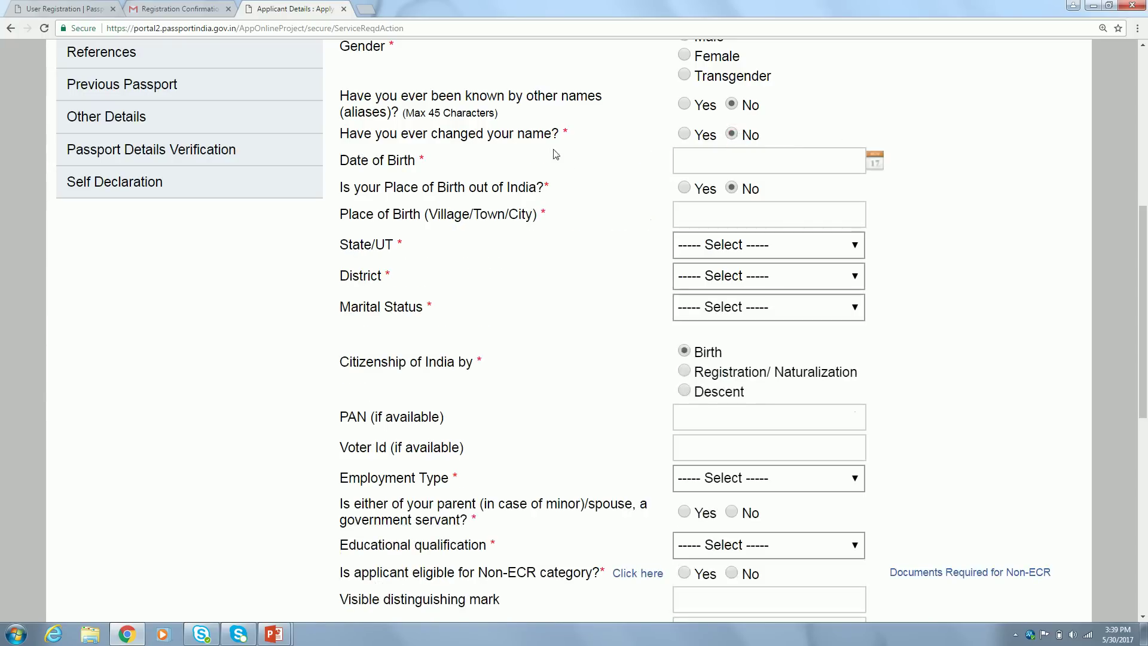
pyautogui.click(874, 162)
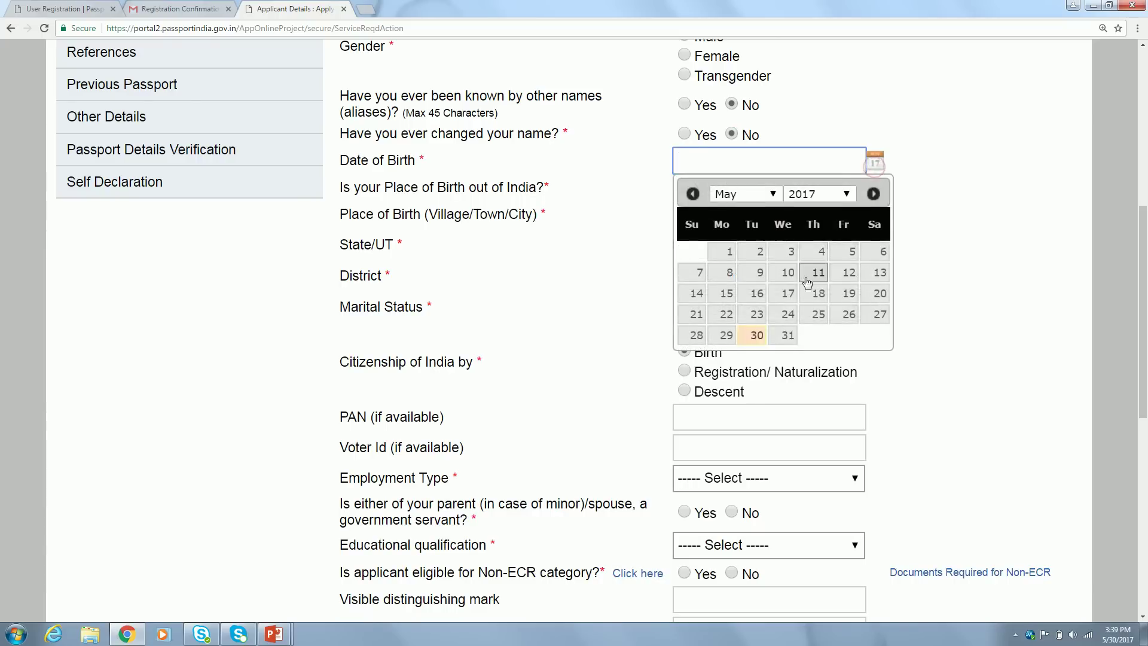
pyautogui.click(788, 293)
pyautogui.press('BackSpace')
pyautogui.press('BackSpace')
pyautogui.press('BackSpace')
pyautogui.press('BackSpace')
pyautogui.write('1985')
pyautogui.press('Tab')
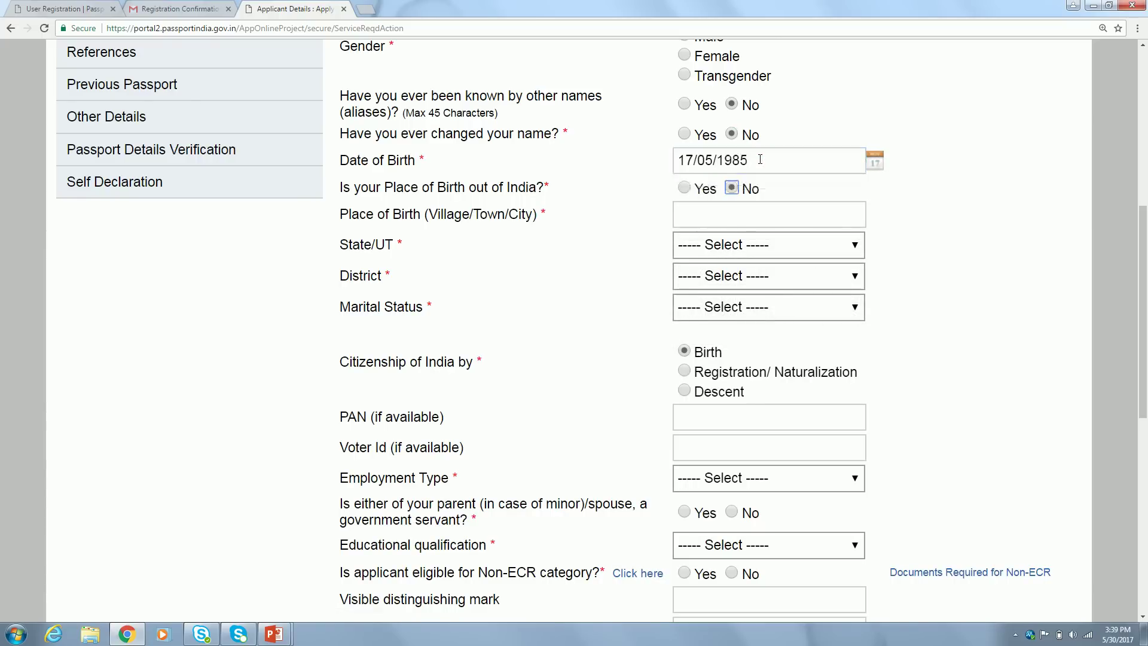
pyautogui.click(954, 244)
# Answer No to being born outside India
pyautogui.click(689, 192)
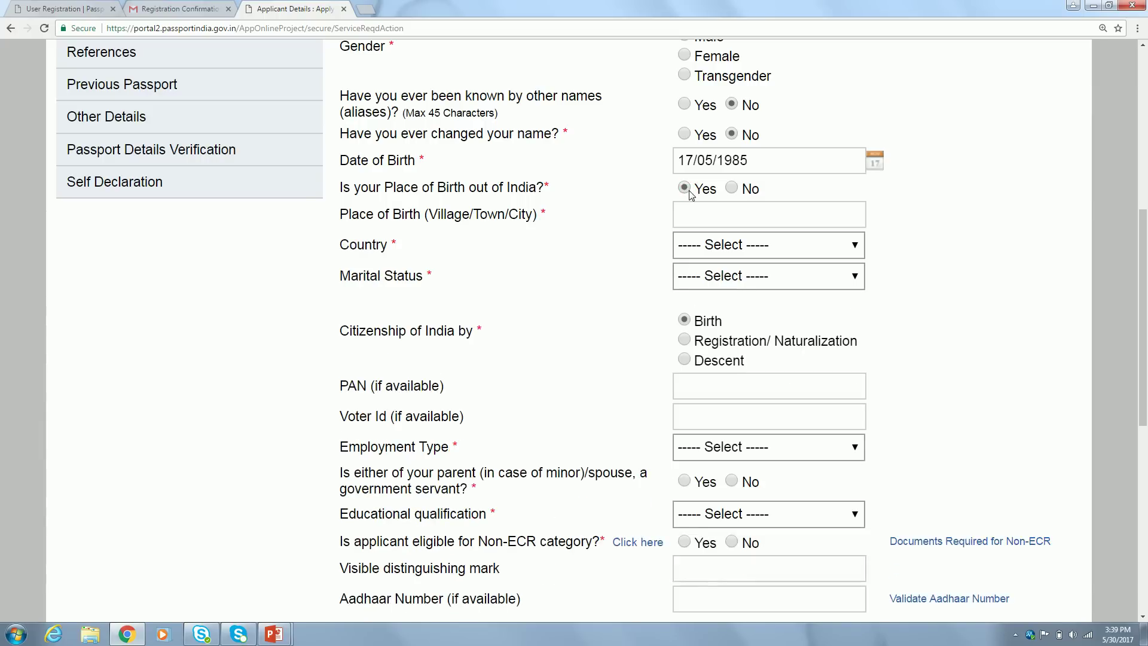
pyautogui.click(732, 189)
pyautogui.click(702, 212)
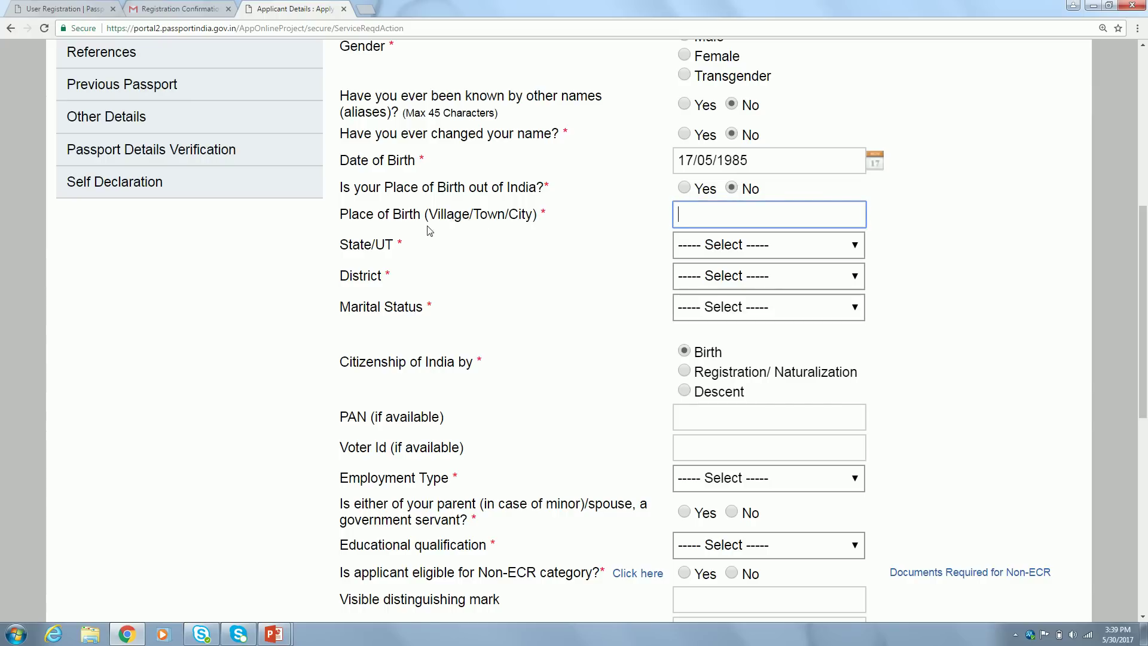
# Set place of birth to CHENNAI and state to Tamil Nadu
pyautogui.write('chen')
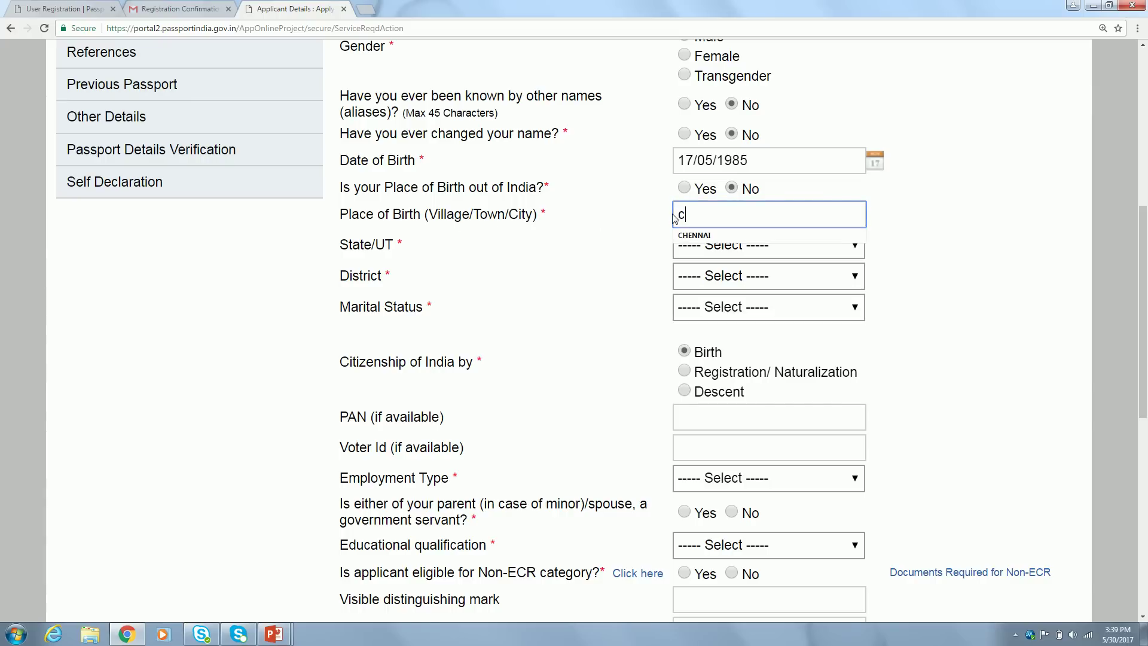
pyautogui.click(703, 237)
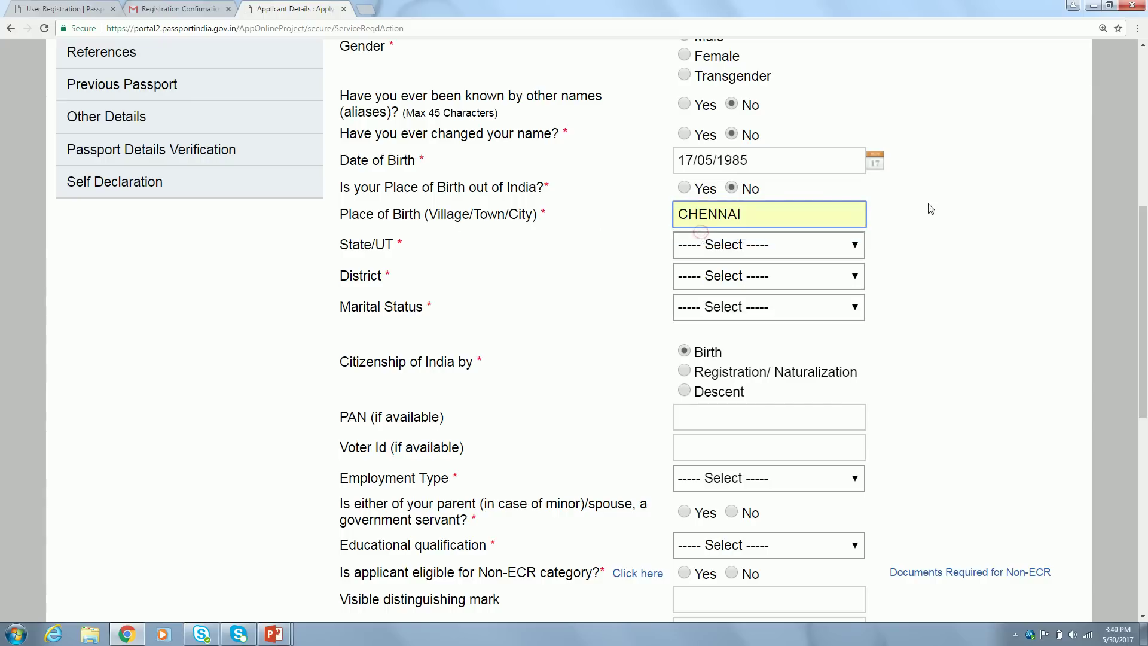
pyautogui.scroll(-3, 264, 277)
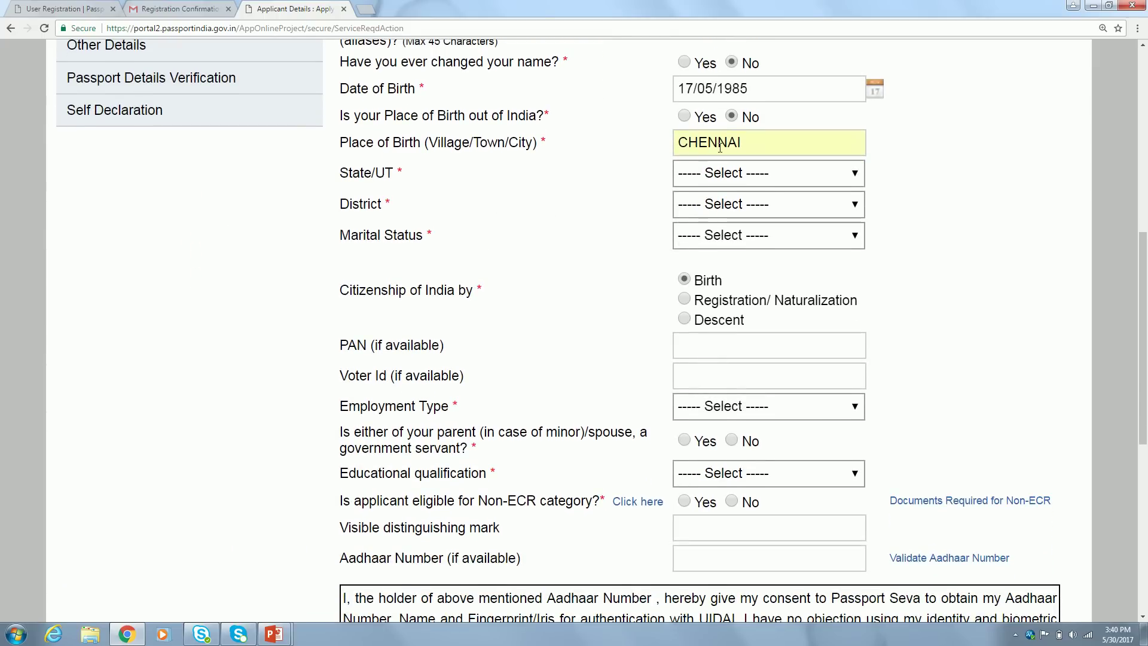
pyautogui.click(748, 173)
pyautogui.press('t')
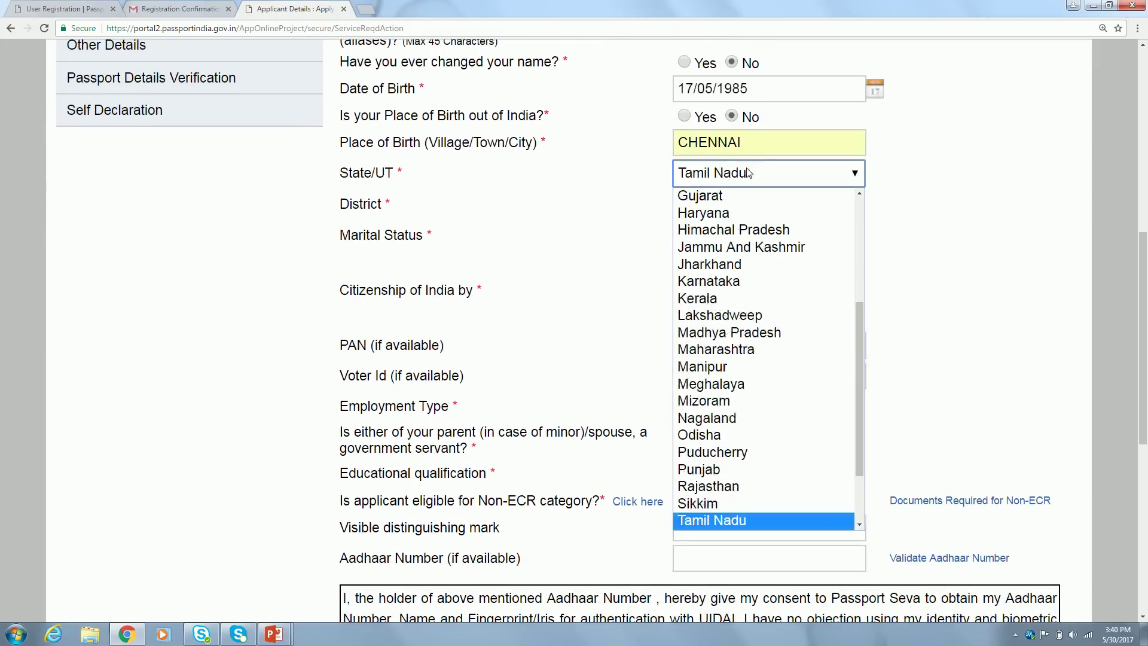
pyautogui.click(744, 518)
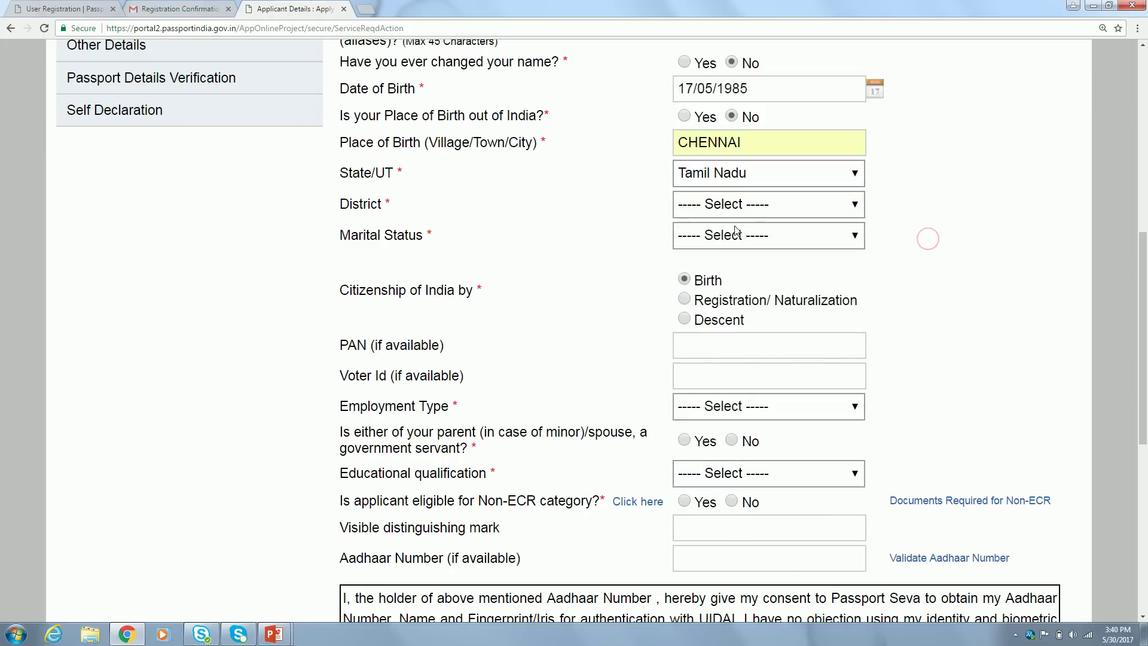
# Choose Chennai as the district and Married as the marital status
pyautogui.click(791, 211)
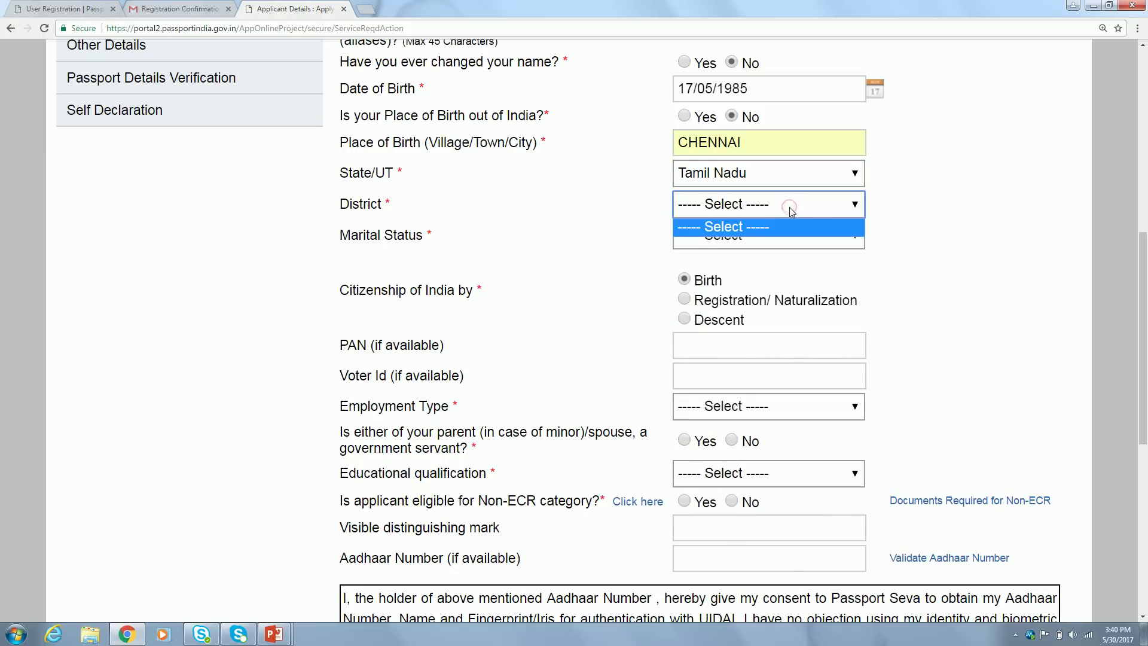
pyautogui.click(790, 209)
pyautogui.click(784, 213)
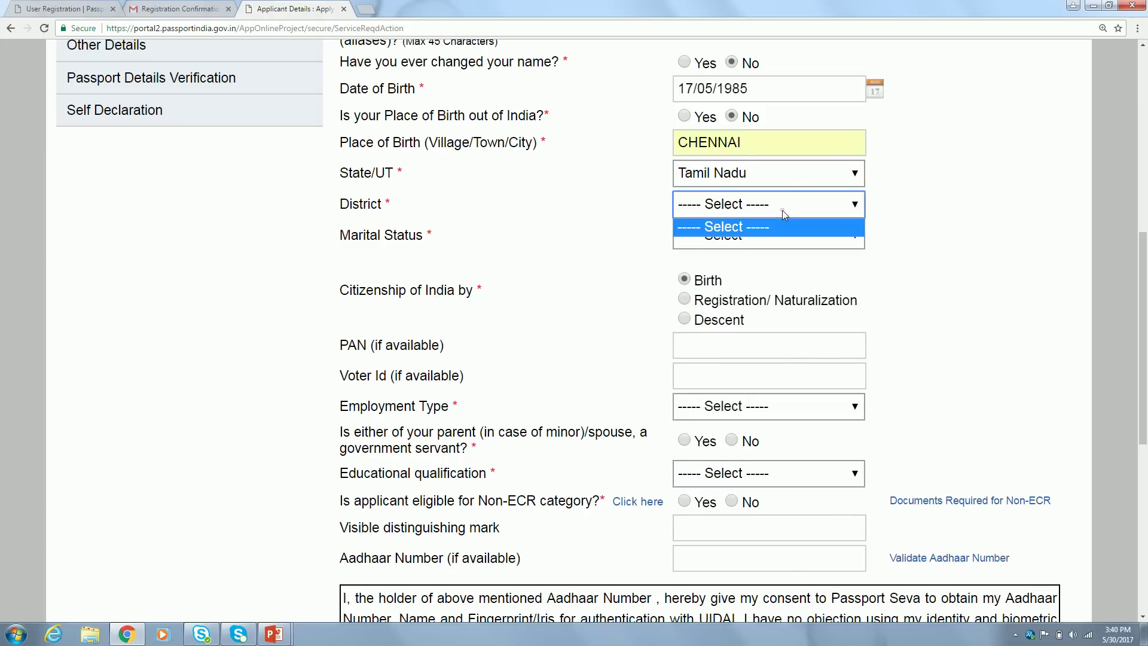
pyautogui.click(801, 174)
pyautogui.click(802, 175)
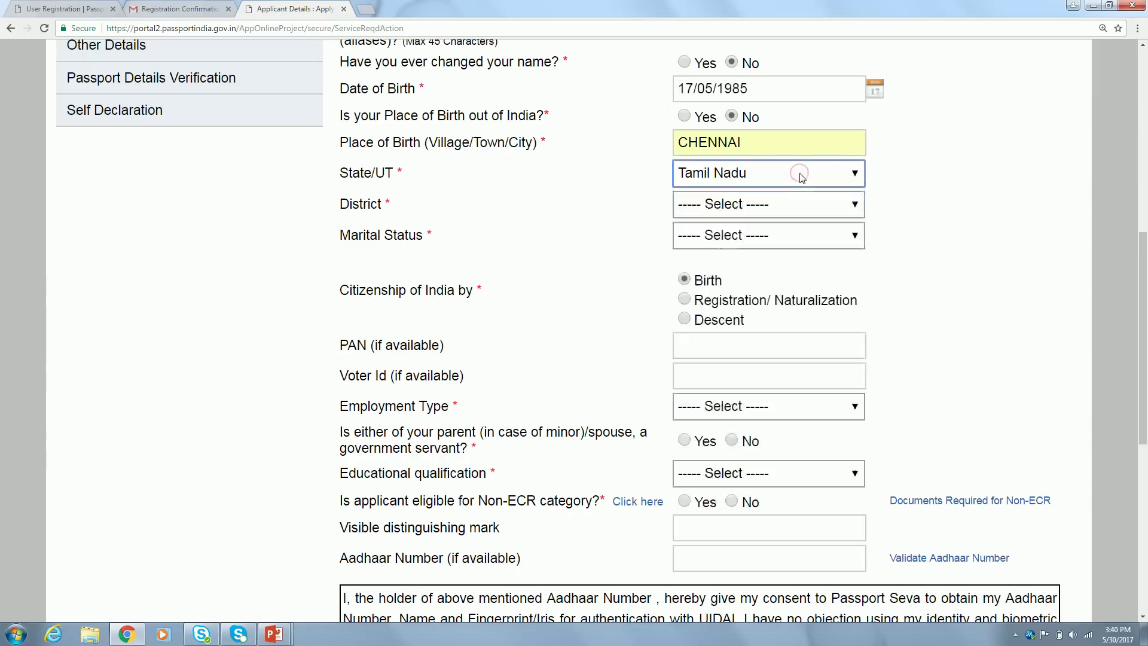
pyautogui.click(768, 202)
pyautogui.click(749, 260)
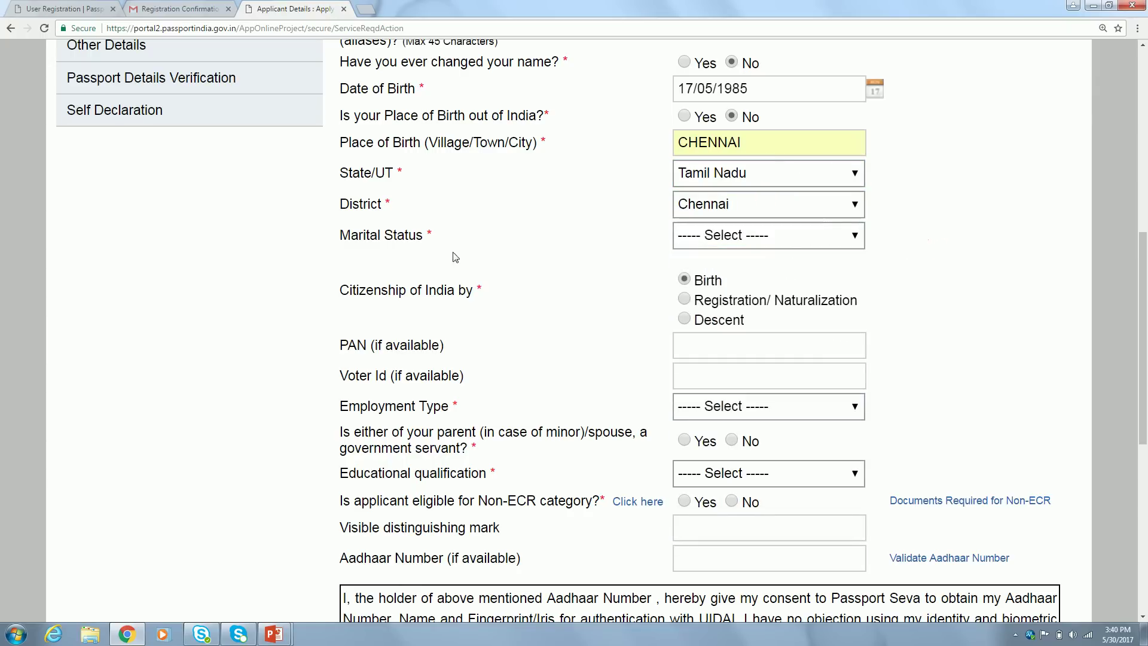
pyautogui.click(811, 235)
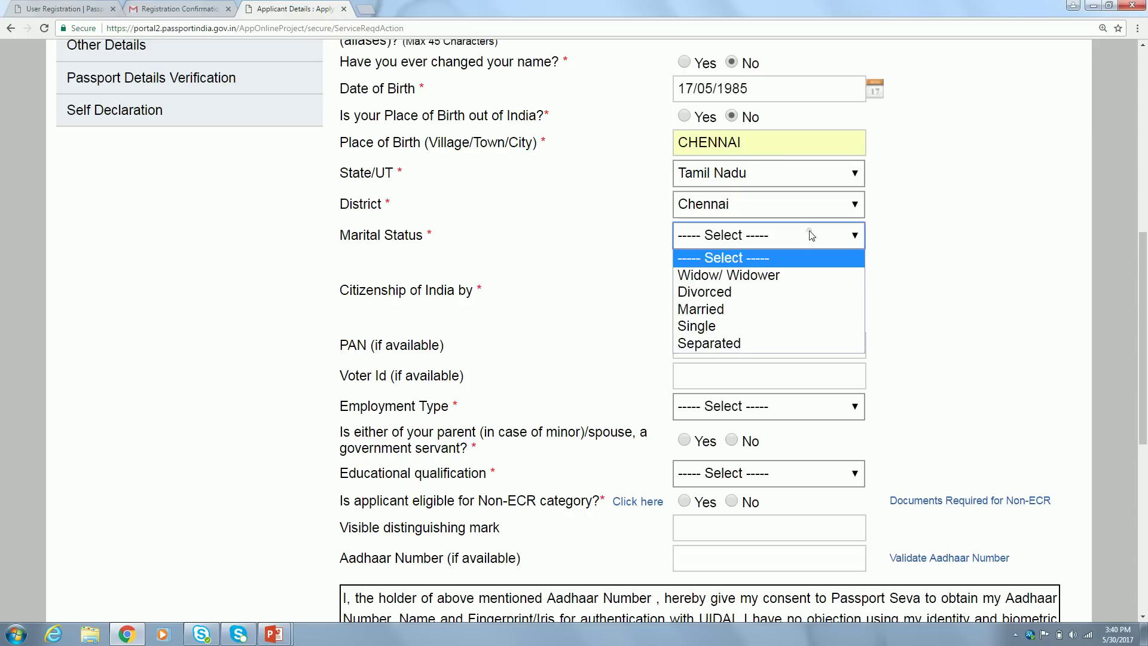
pyautogui.click(732, 310)
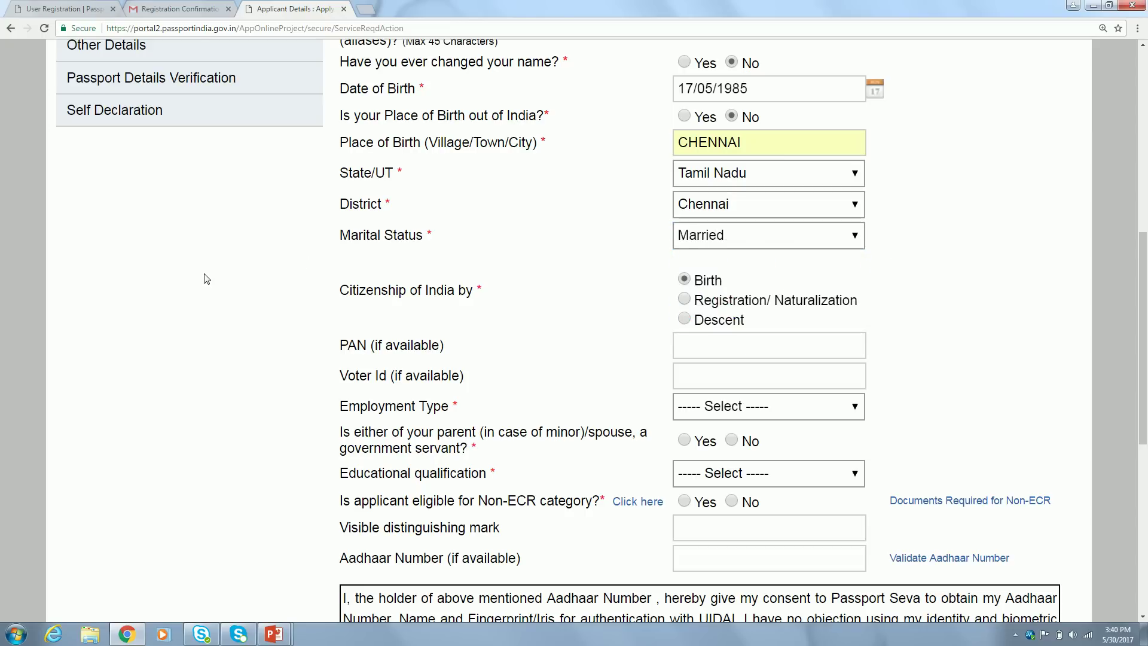
# Leave the PAN blank and set the employment type to Private
pyautogui.scroll(-2, 204, 277)
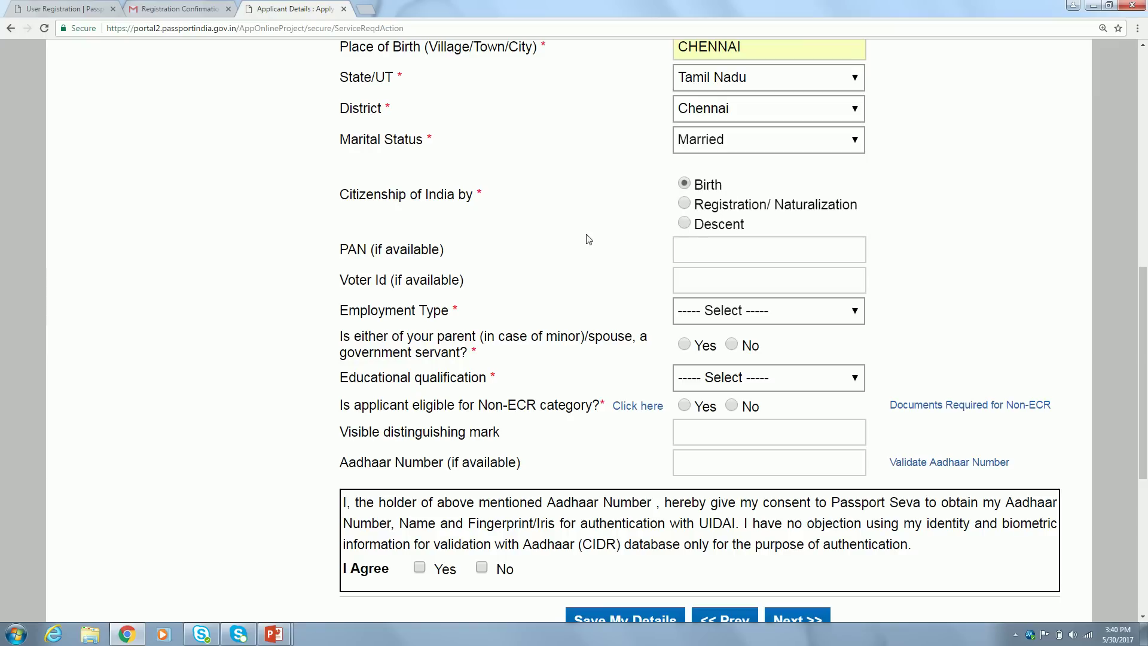
pyautogui.click(761, 252)
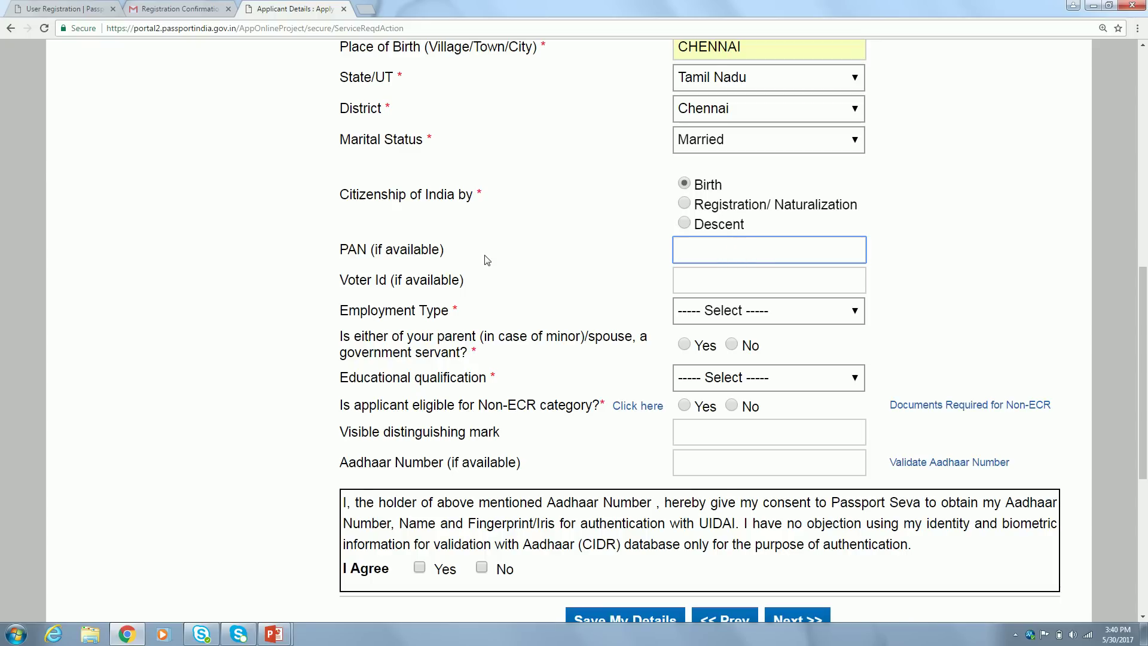
pyautogui.click(280, 329)
pyautogui.scroll(-2, 280, 330)
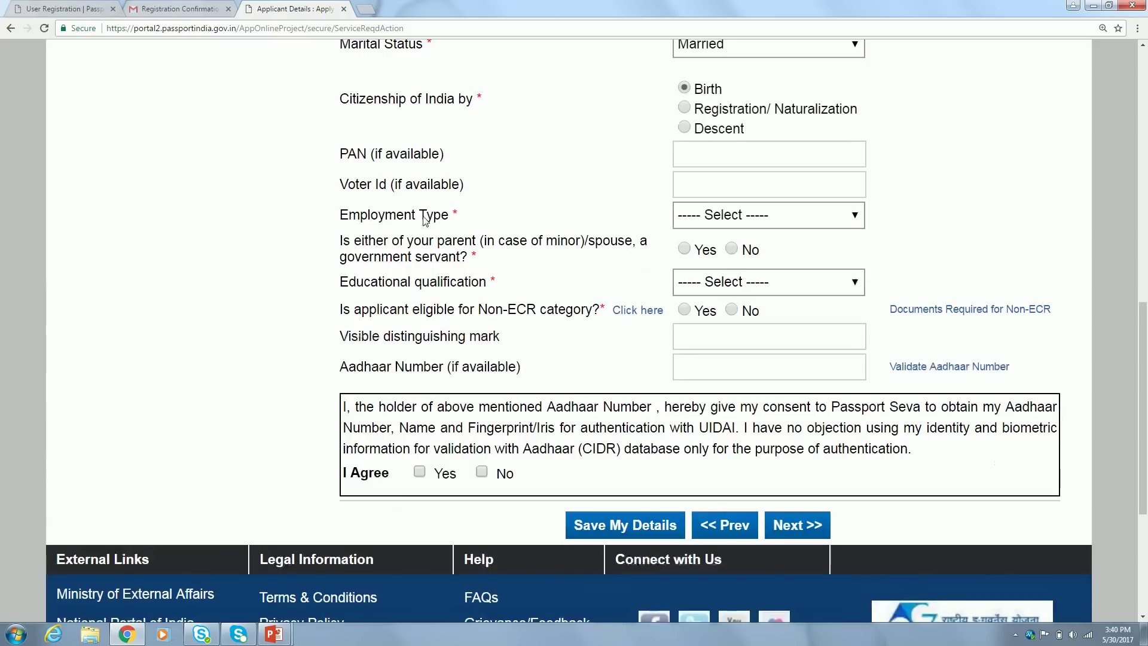
pyautogui.click(775, 218)
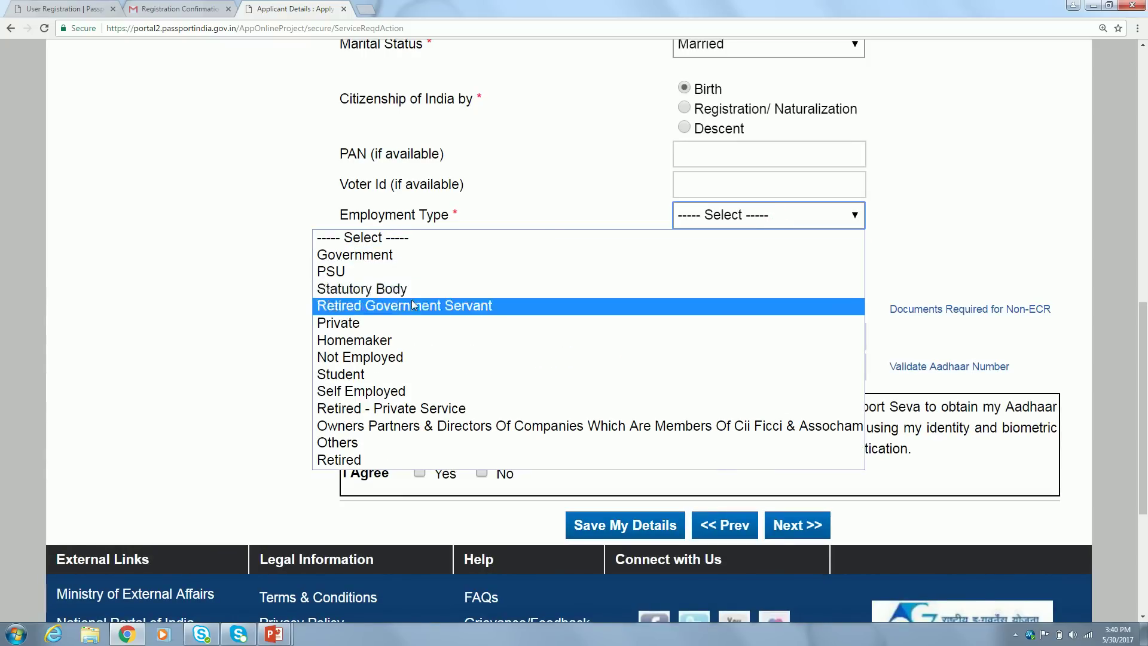
pyautogui.click(362, 323)
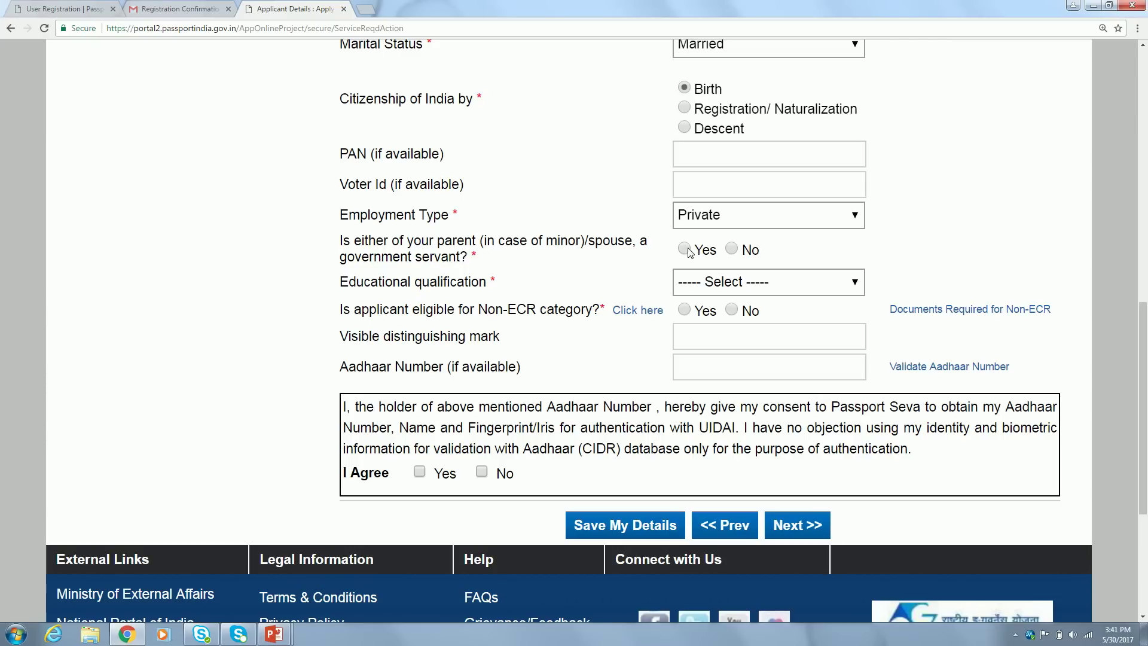
# Set the educational qualification to Graduate And Above and view the Non-ECR help
pyautogui.moveTo(926, 266); pyautogui.dragTo(559, 279)
pyautogui.click(559, 278)
pyautogui.click(788, 287)
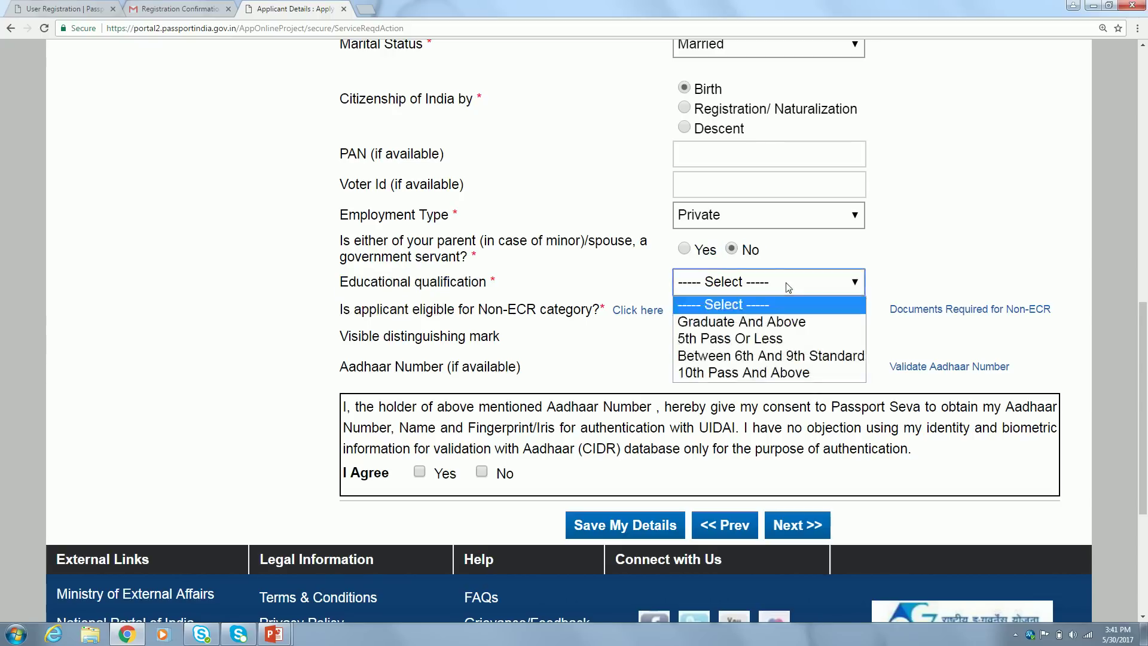
pyautogui.click(767, 323)
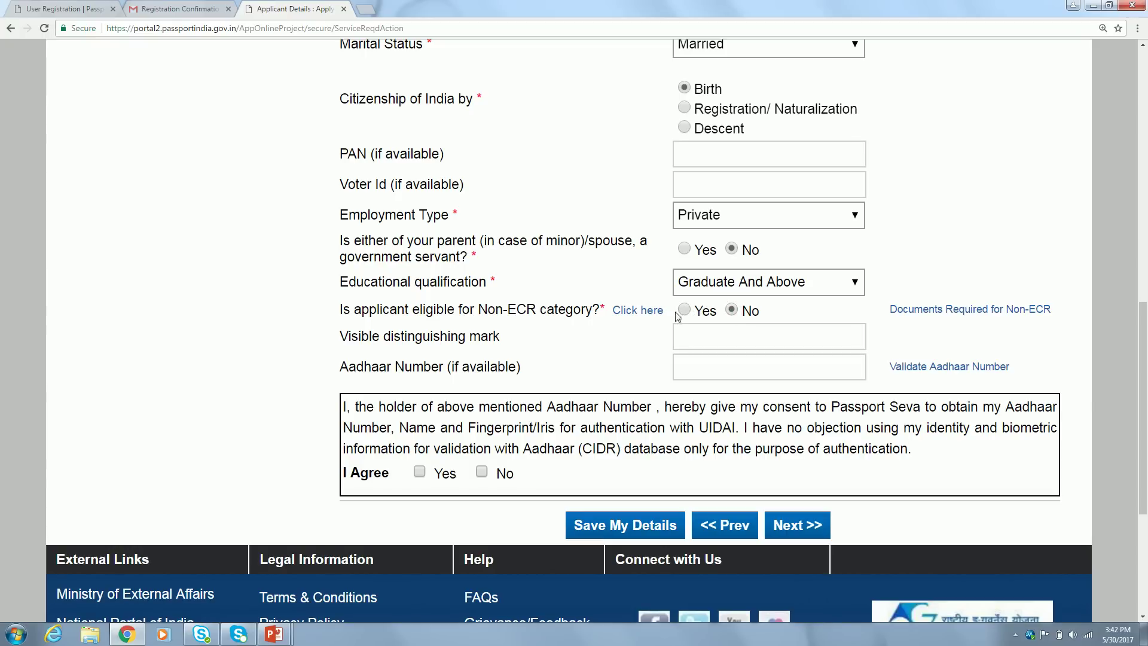
pyautogui.click(639, 313)
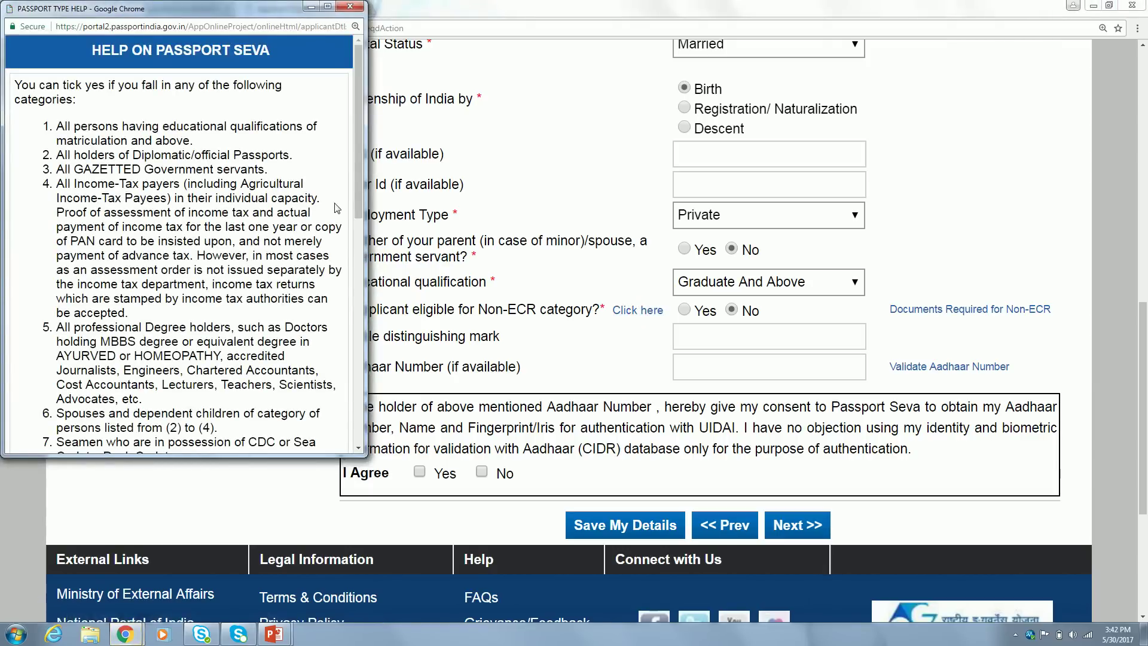
pyautogui.moveTo(358, 198); pyautogui.dragTo(372, 386)
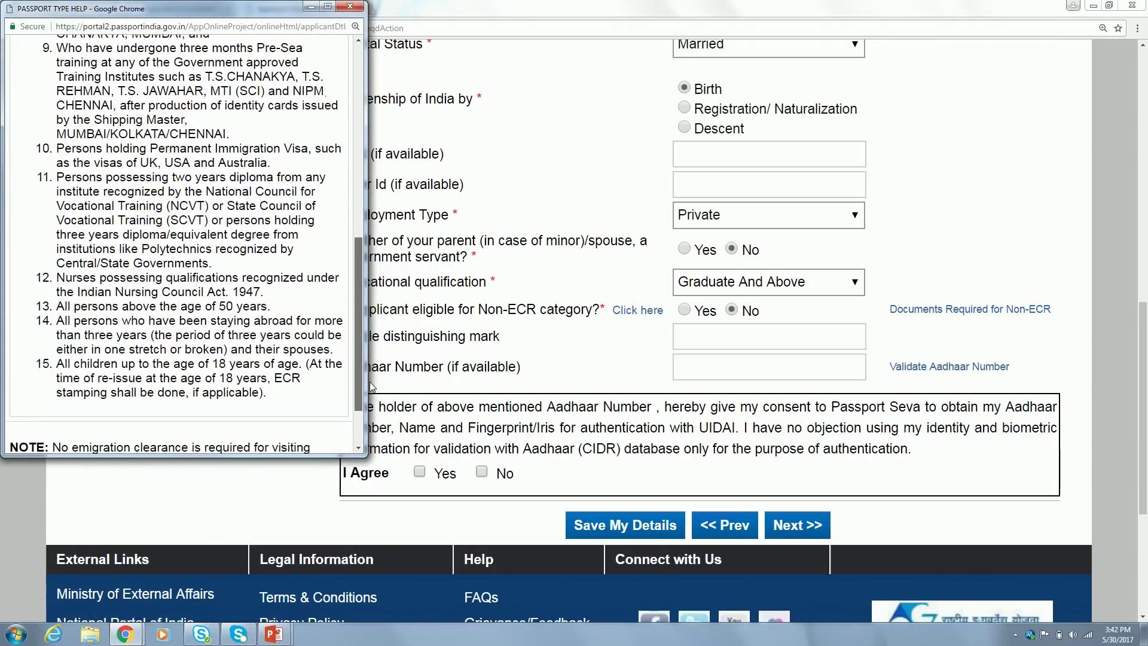
pyautogui.tripleClick(240, 306)
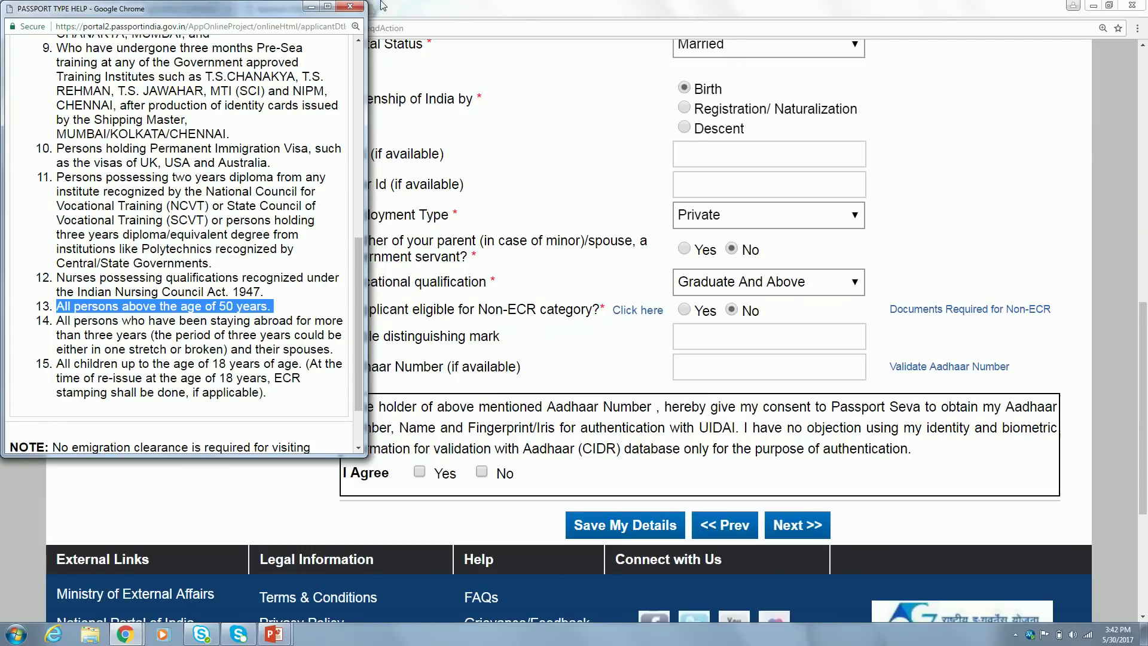
pyautogui.click(350, 7)
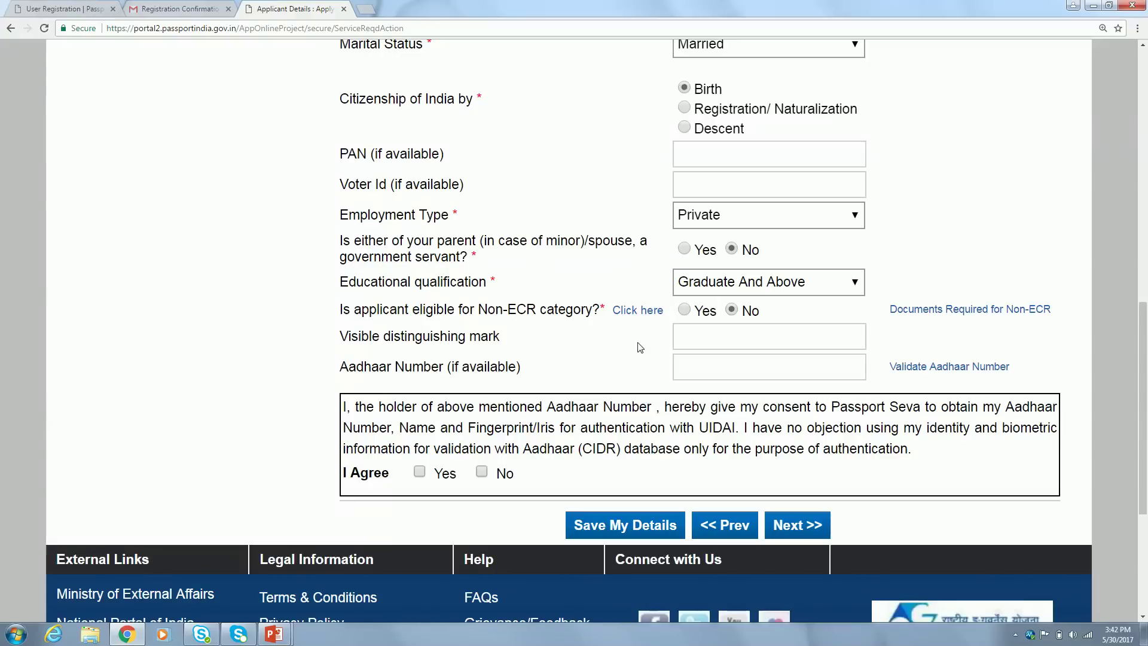
pyautogui.click(684, 311)
# Confirm Non-ECR eligibility past the distinguishing mark and Aadhaar fields, and save Applicant Details
pyautogui.click(710, 335)
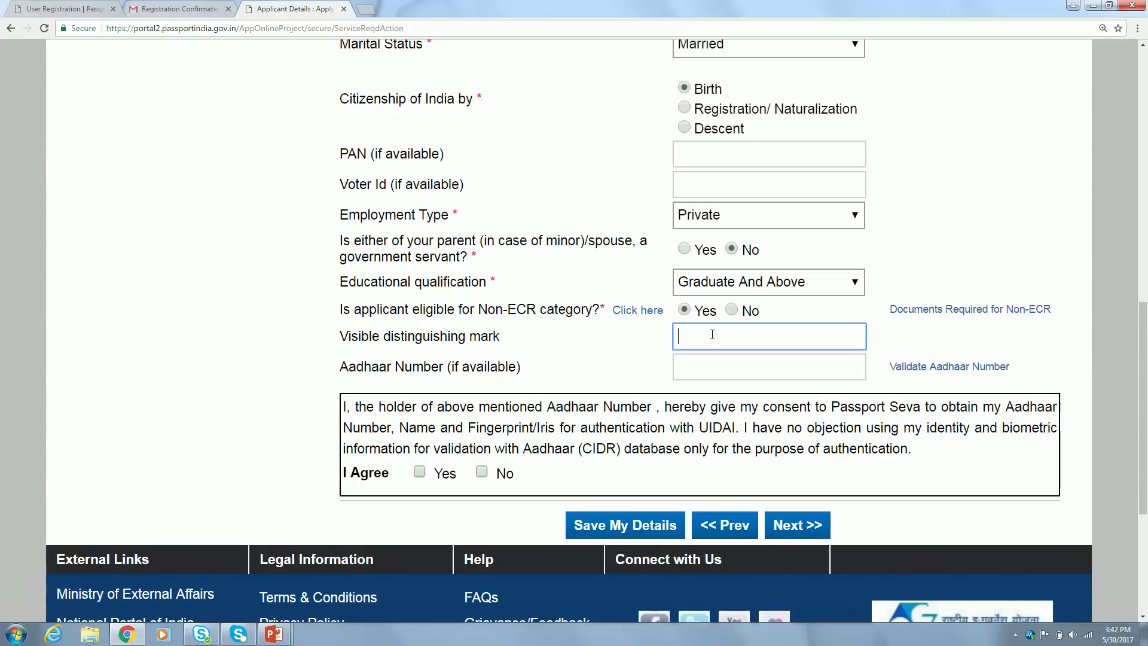
pyautogui.click(711, 358)
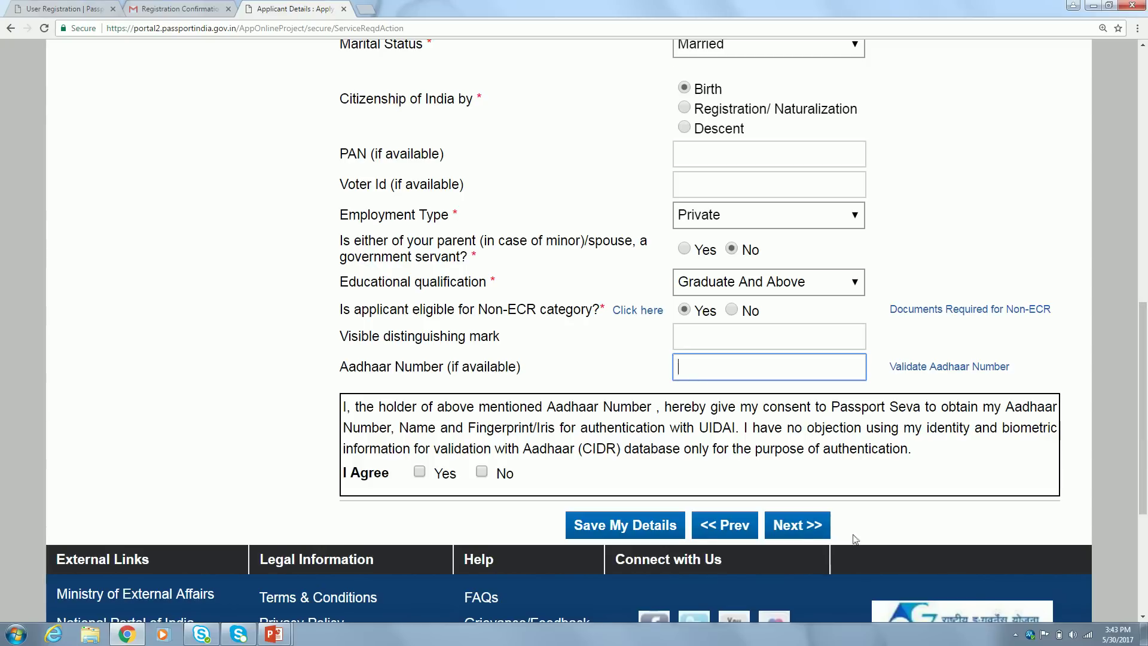
pyautogui.click(810, 530)
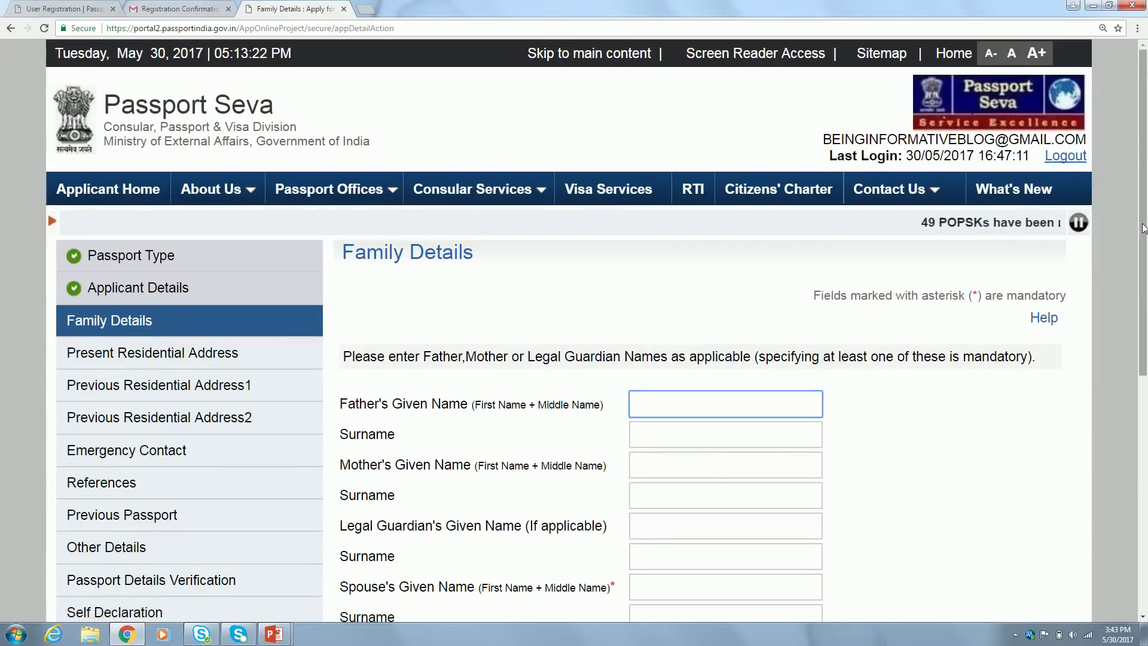
# Fill the father's and mother's given names from autofill, leaving the father's surname blank
pyautogui.scroll(-3, 720, 267)
pyautogui.click(720, 267)
pyautogui.write('sun')
pyautogui.click(707, 287)
pyautogui.click(660, 295)
pyautogui.click(563, 285)
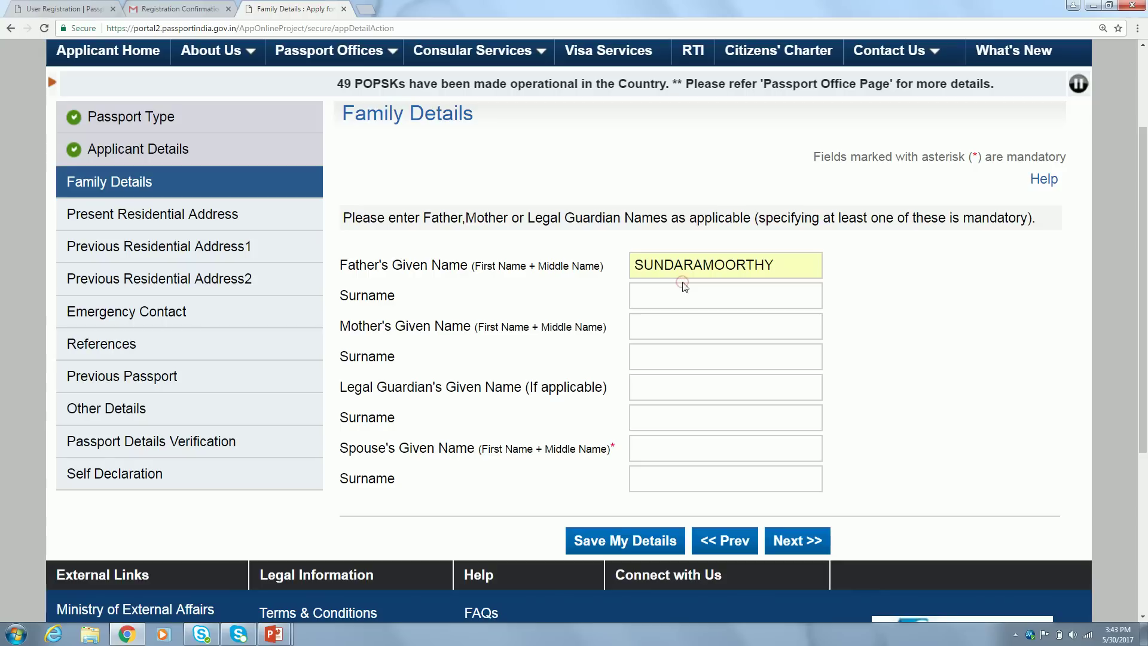
pyautogui.click(669, 327)
pyautogui.write('si')
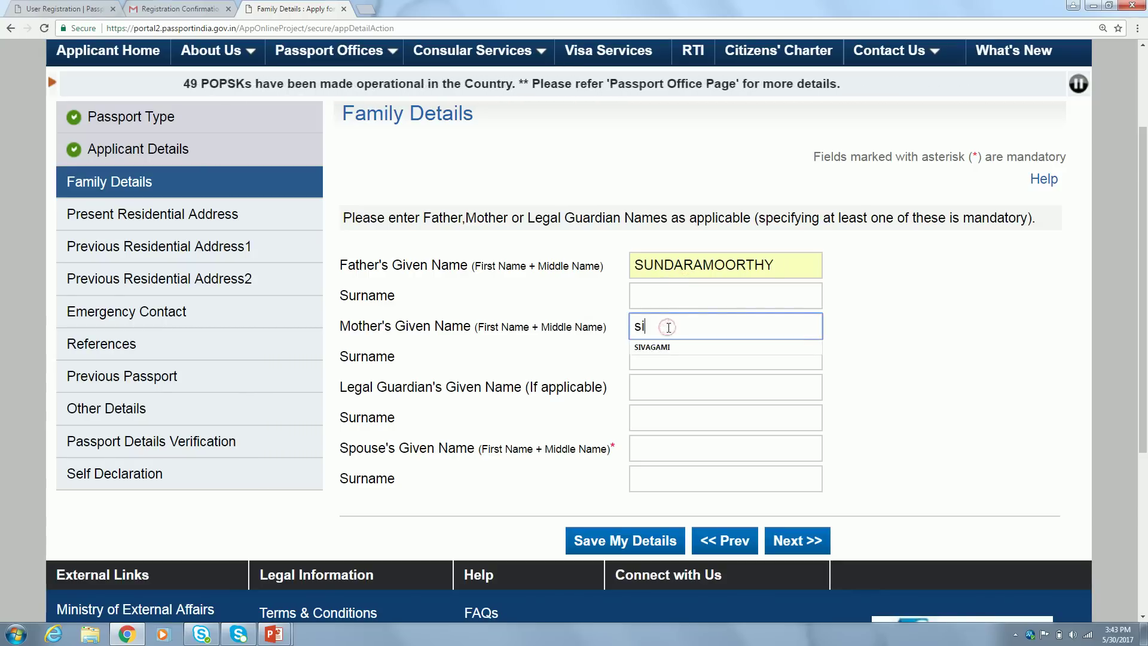
pyautogui.click(673, 345)
pyautogui.click(984, 354)
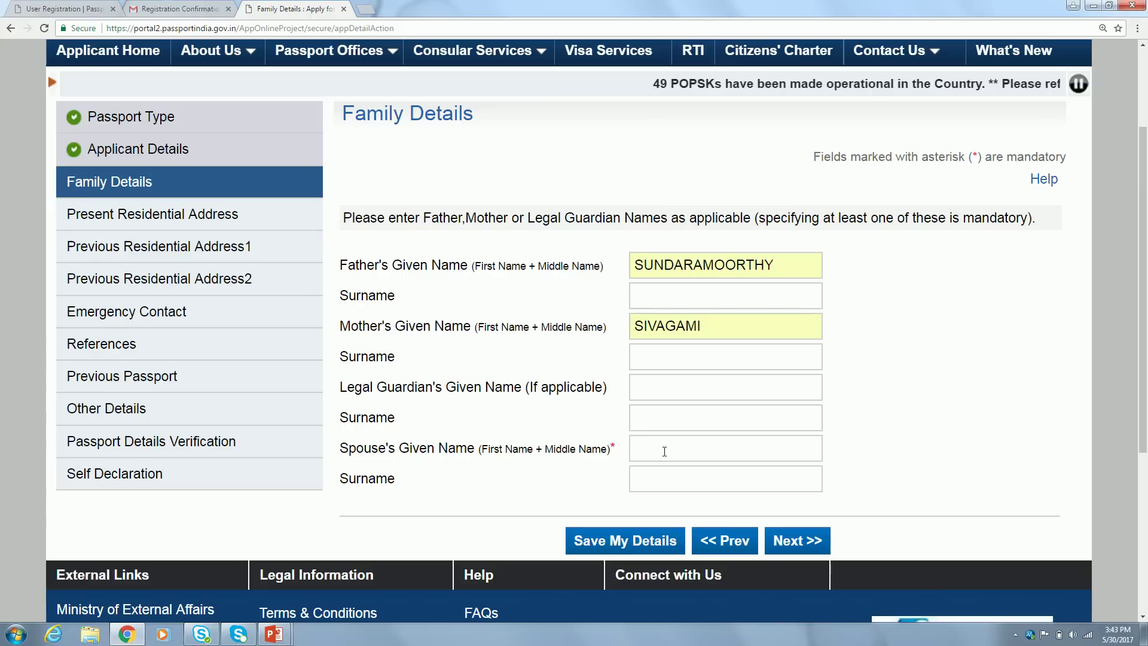
# Type the spouse's given name, correcting typos, and save the Family Details
pyautogui.click(687, 447)
pyautogui.write('nish')
pyautogui.press('BackSpace')
pyautogui.press('BackSpace')
pyautogui.press('BackSpace')
pyautogui.press('BackSpace')
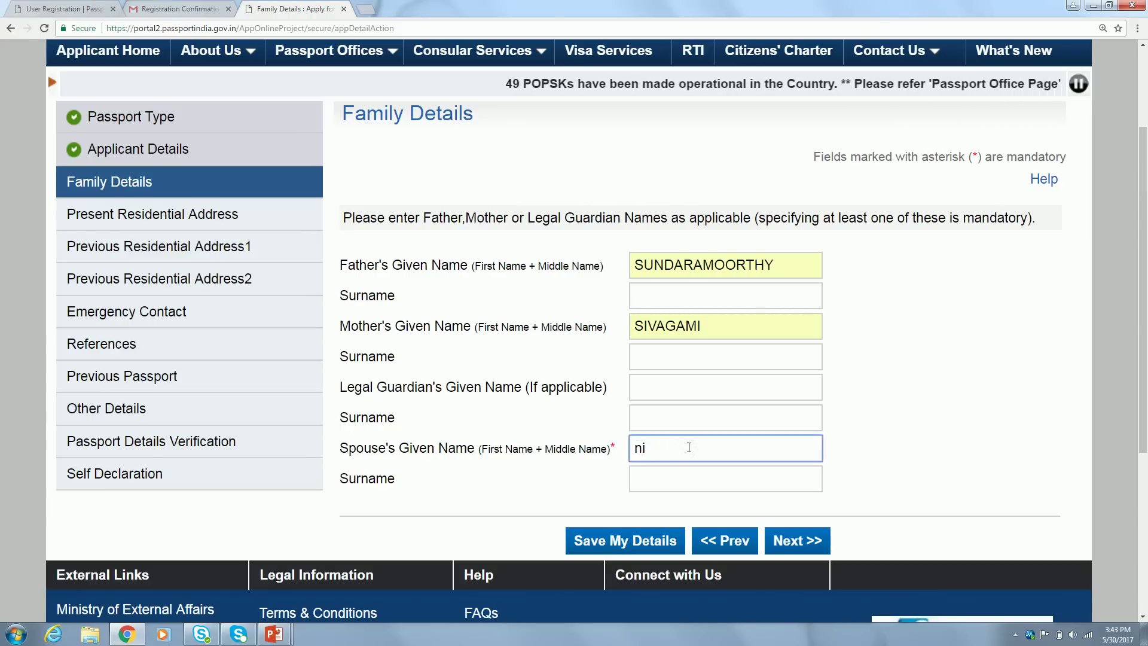
pyautogui.write('Nishan')
pyautogui.press('BackSpace')
pyautogui.press('BackSpace')
pyautogui.press('BackSpace')
pyautogui.press('BackSpace')
pyautogui.press('BackSpace')
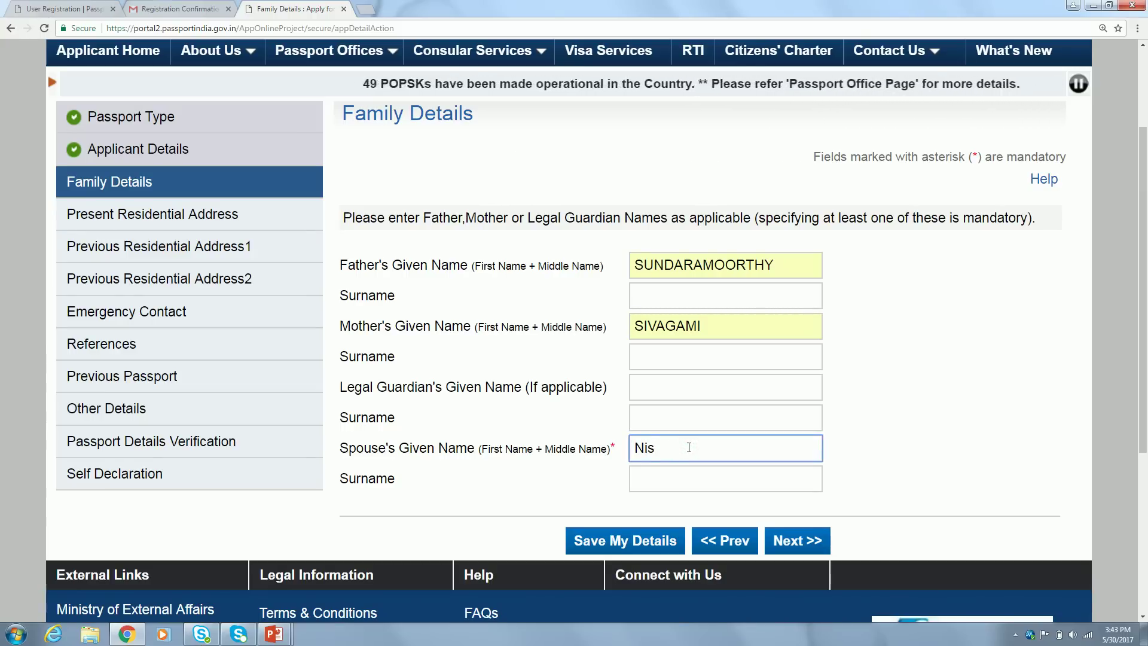
pyautogui.write('ISHANTHI')
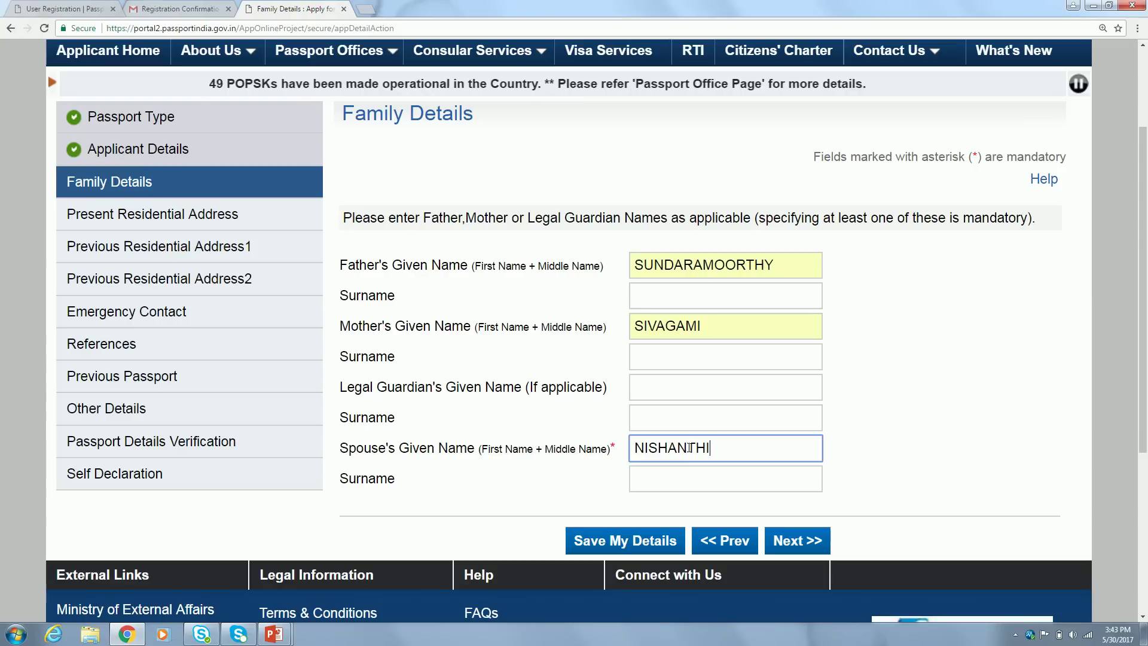
pyautogui.click(938, 428)
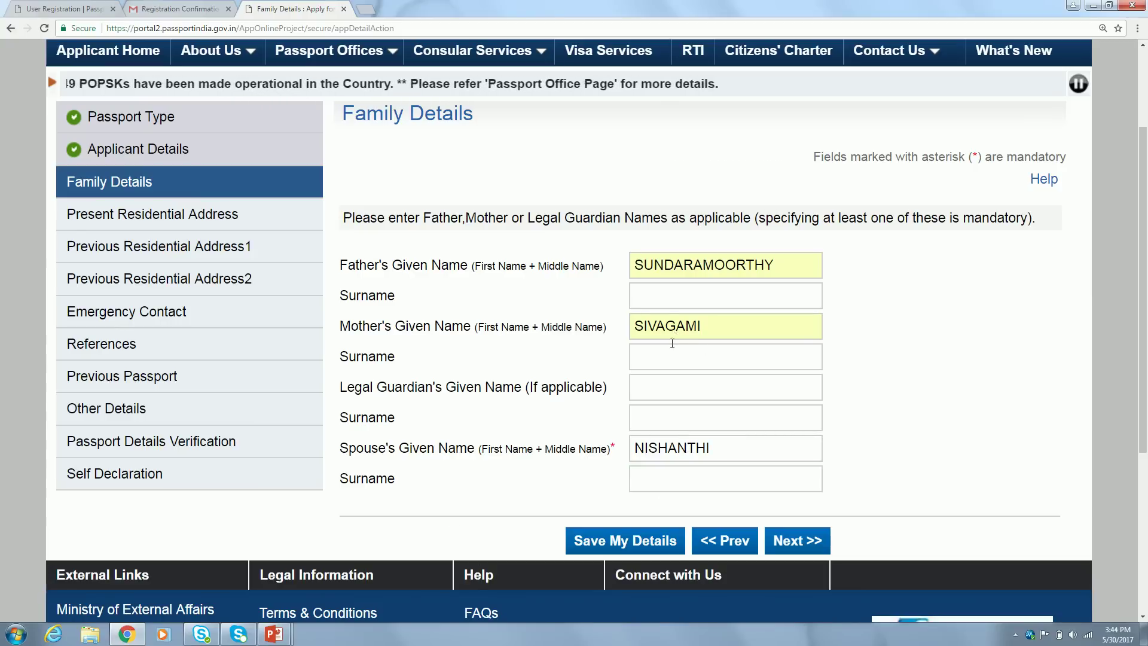
pyautogui.click(776, 545)
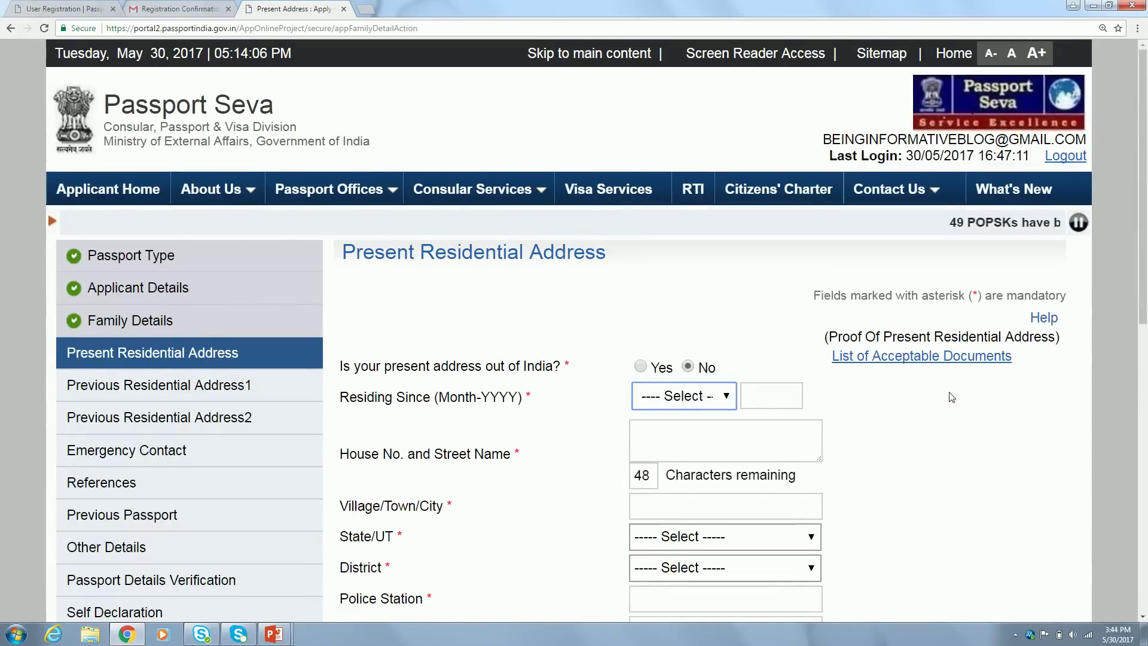
# Set Residing Since to January 2000 and enter the house number and street address
pyautogui.scroll(-1, 1036, 439)
pyautogui.scroll(-2, 1037, 438)
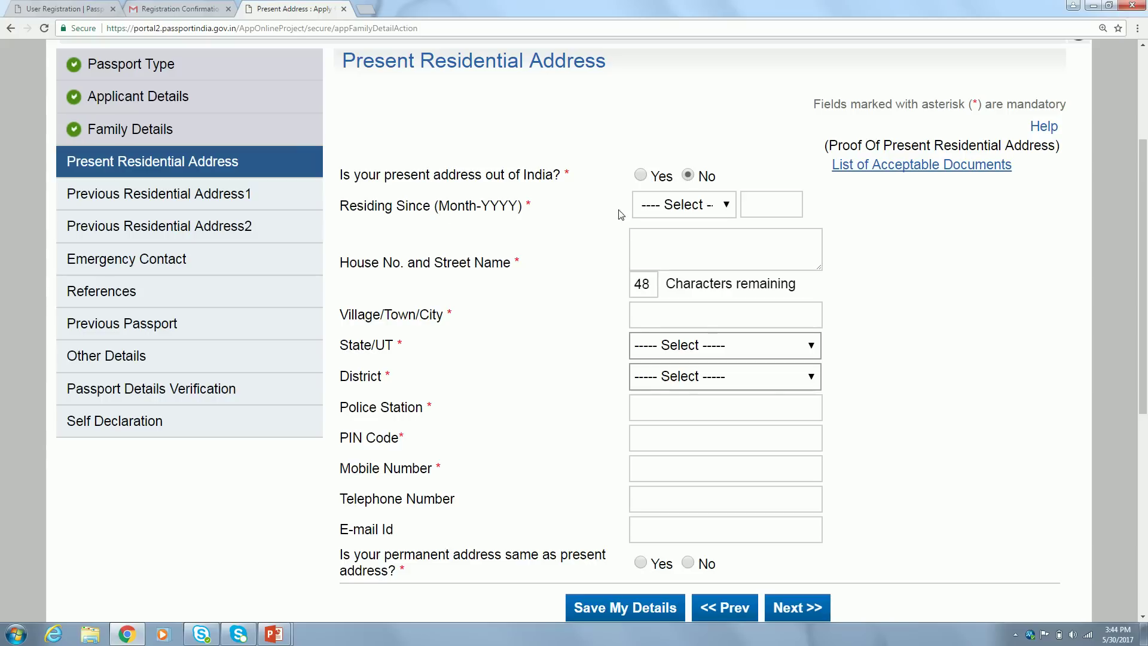
pyautogui.click(699, 207)
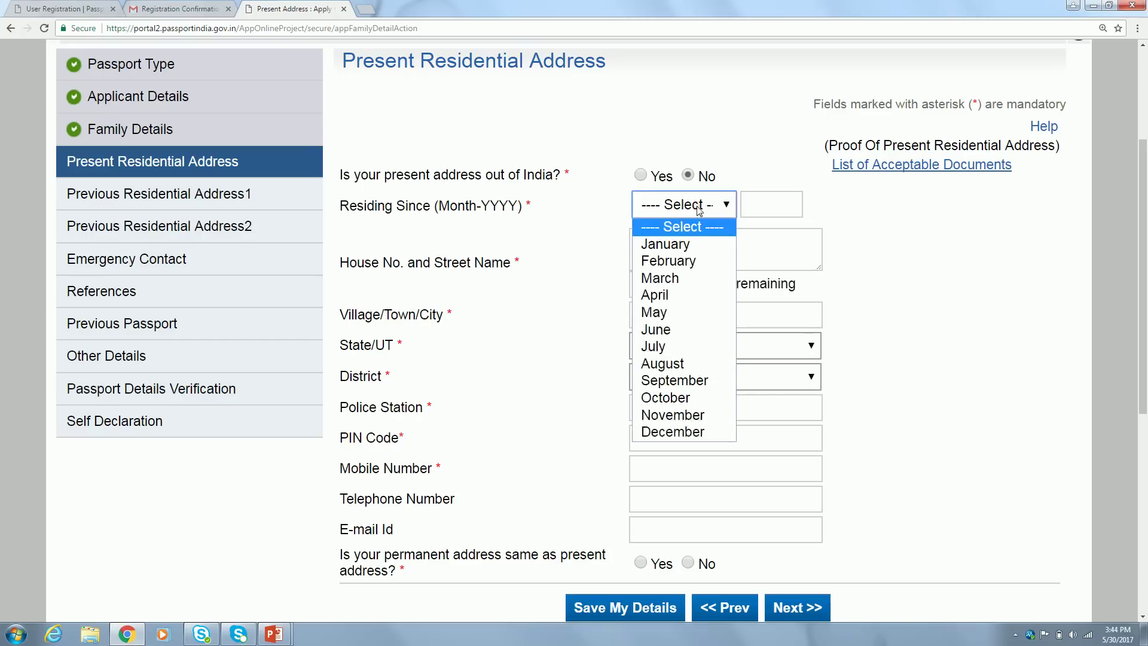
pyautogui.click(693, 245)
pyautogui.click(756, 205)
pyautogui.write('2000')
pyautogui.press('Tab')
pyautogui.click(973, 285)
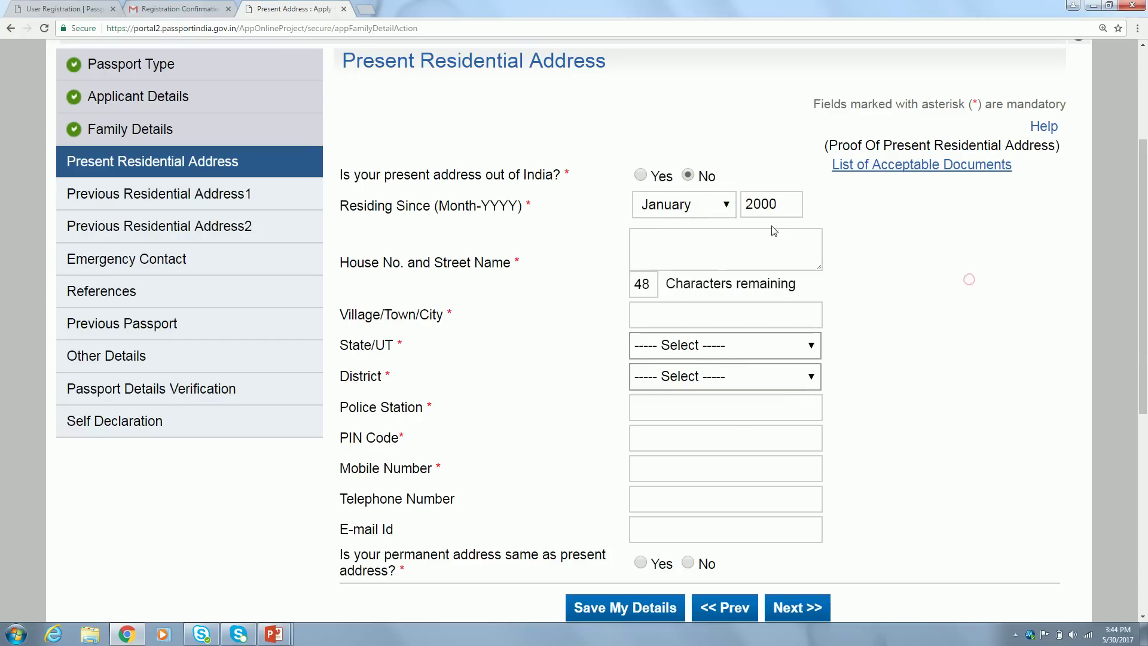
pyautogui.click(686, 244)
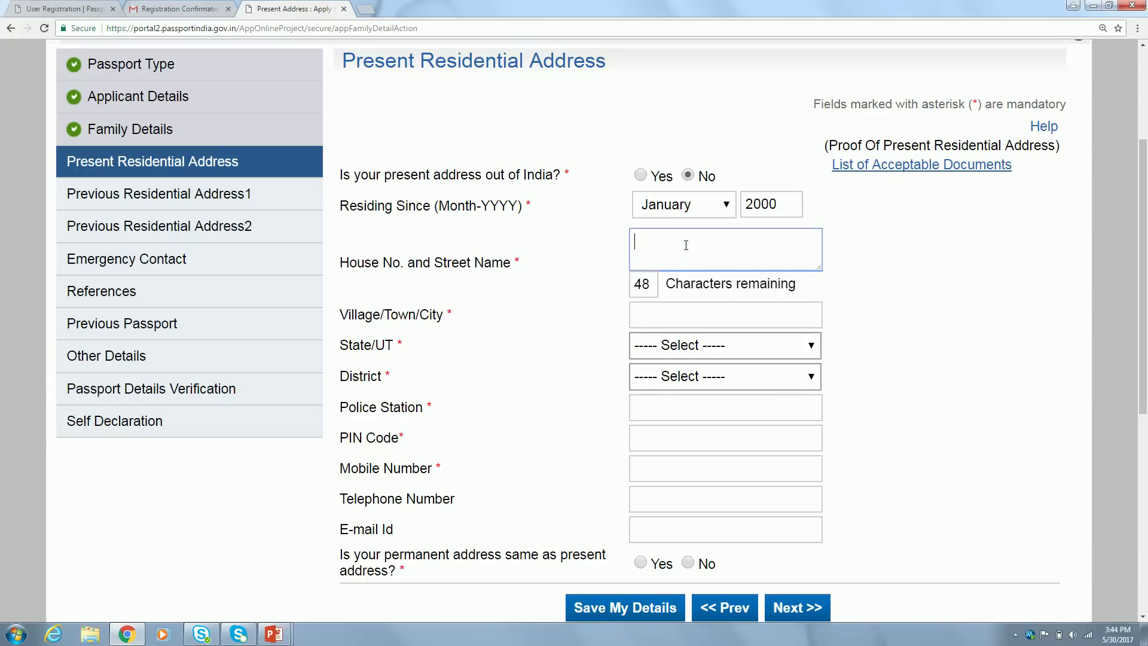
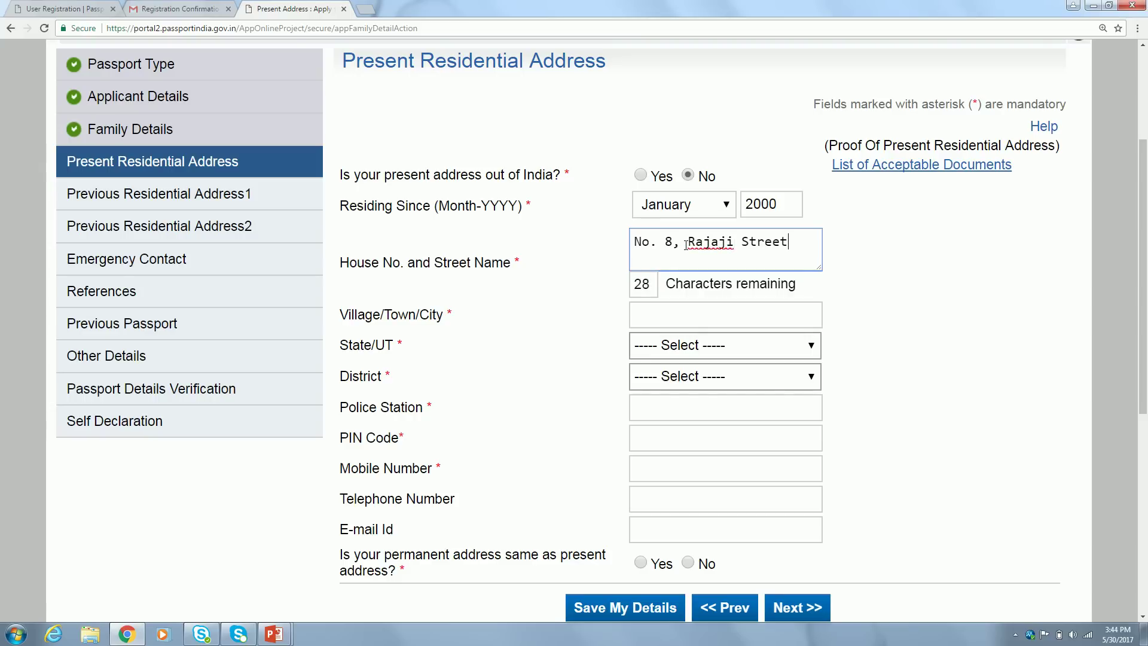
pyautogui.press('Tab')
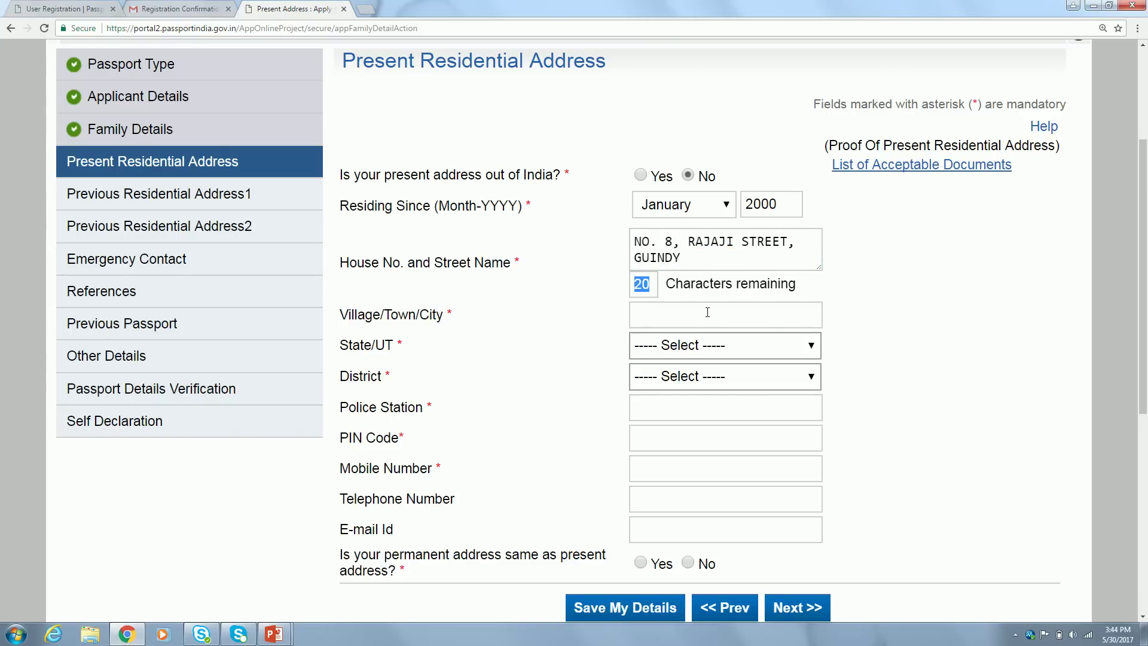
# Enter city Chennai, then choose state Tamil Nadu and district Chennai
pyautogui.click(764, 319)
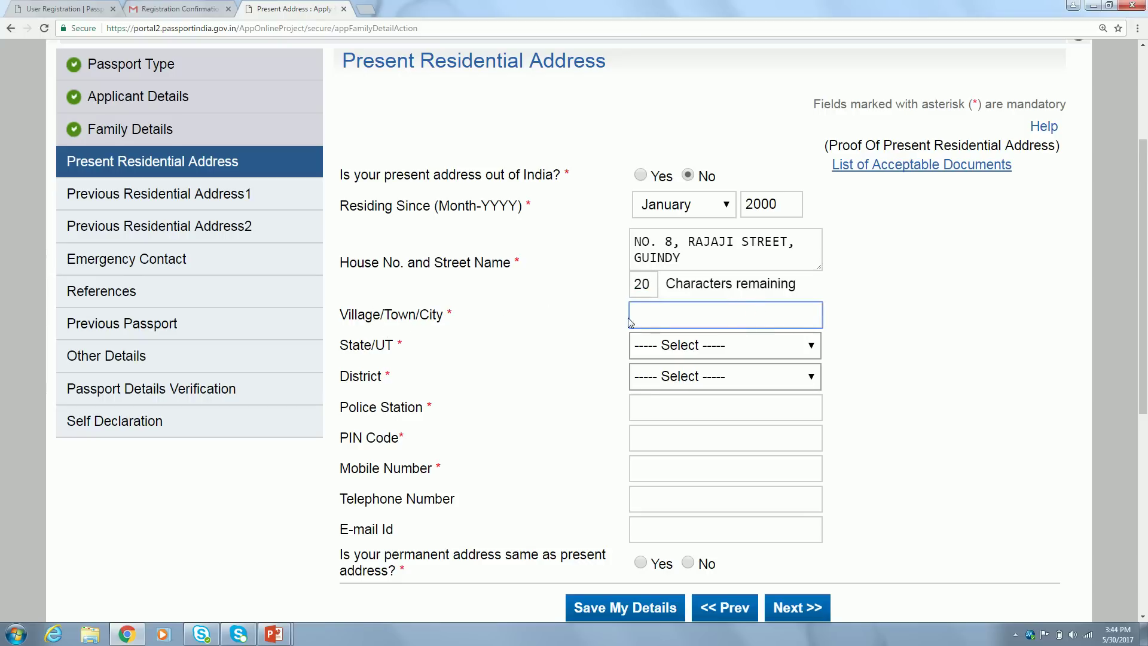
pyautogui.write('Chennai')
pyautogui.press('Tab')
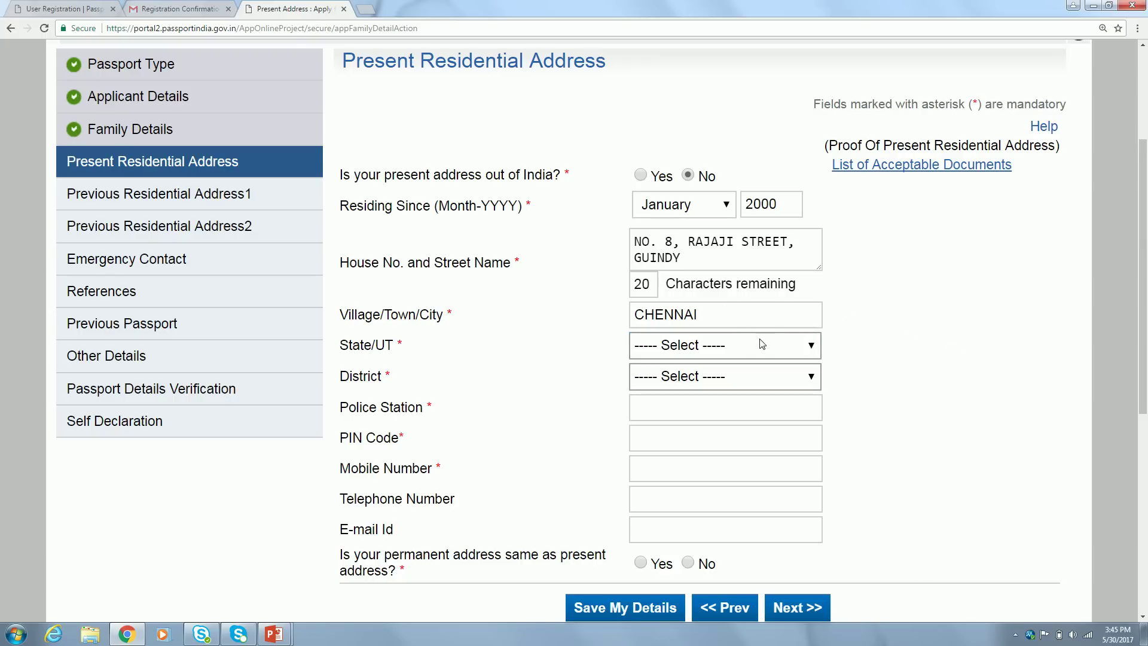
pyautogui.click(737, 347)
pyautogui.press('t')
pyautogui.press('Return')
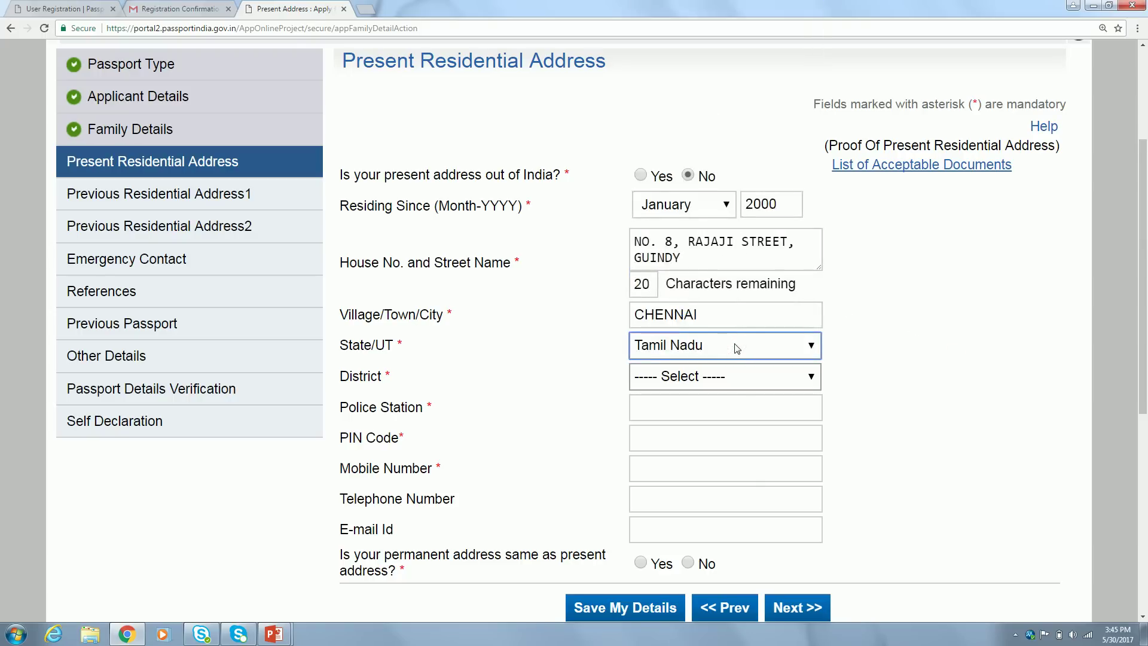
pyautogui.click(669, 381)
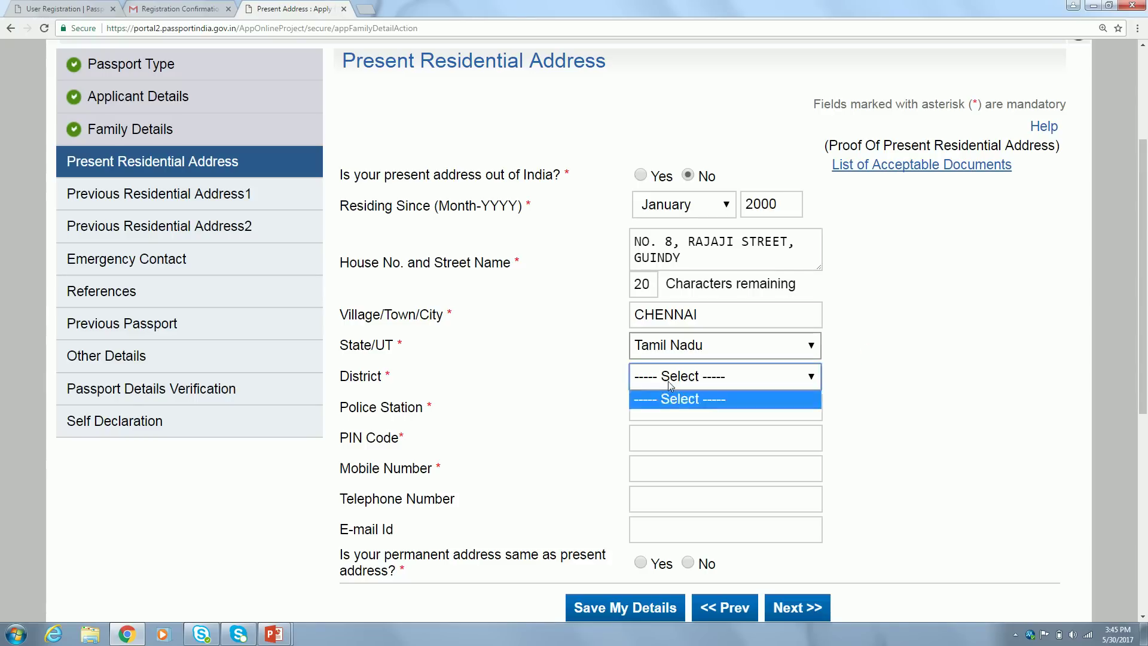
pyautogui.click(895, 387)
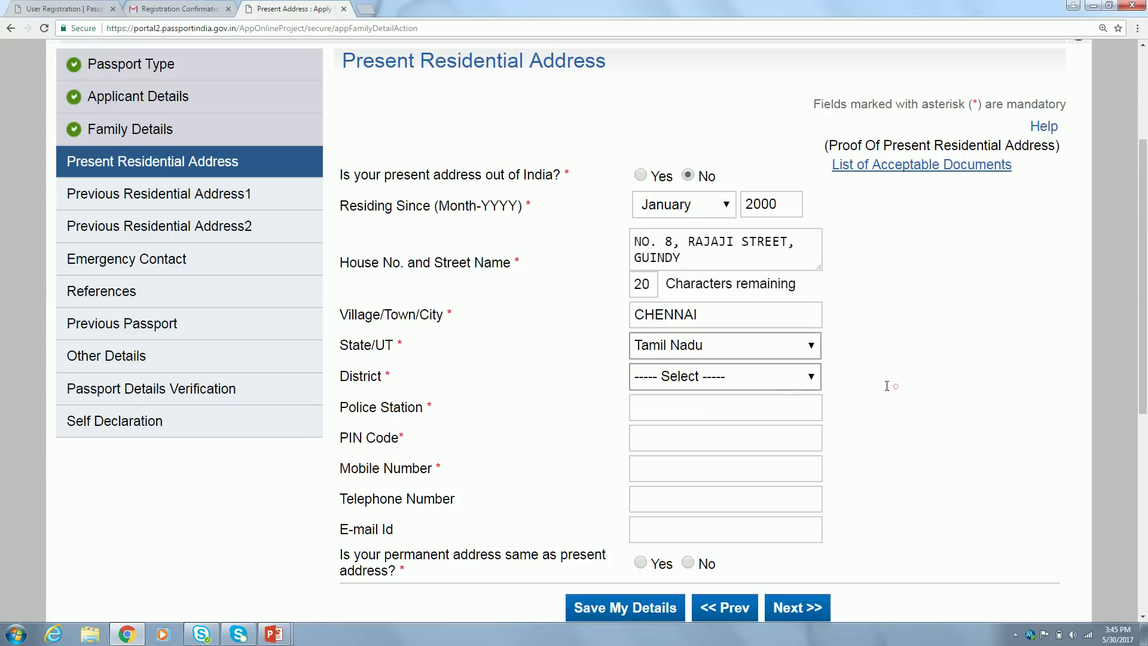
pyautogui.click(758, 381)
pyautogui.click(727, 356)
pyautogui.click(727, 356)
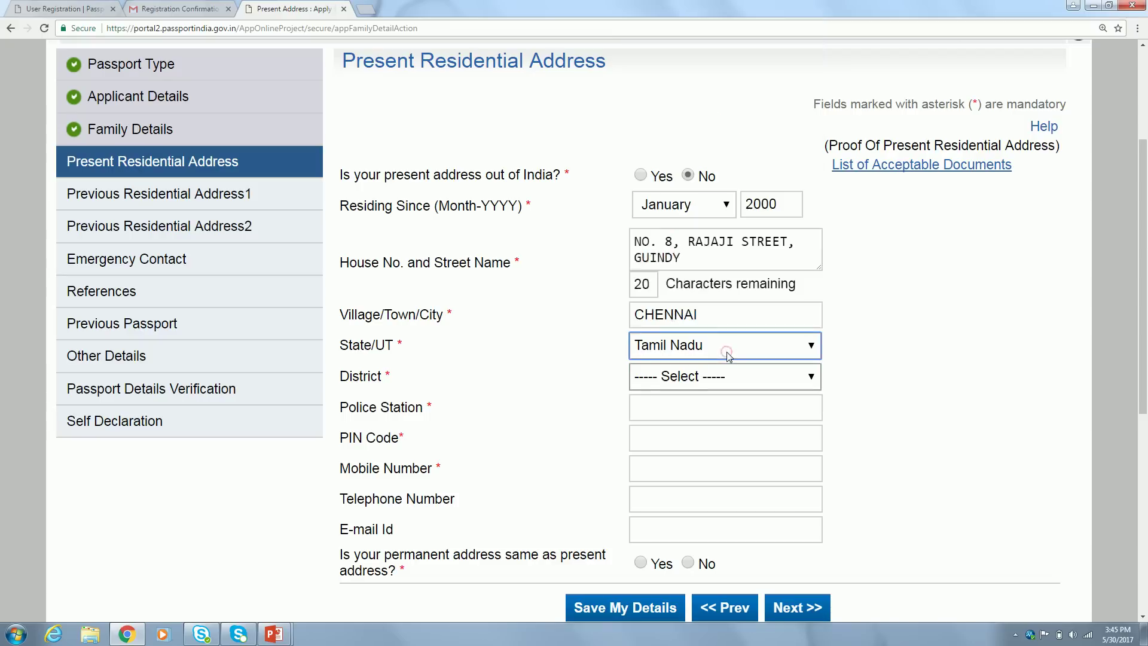
pyautogui.click(703, 377)
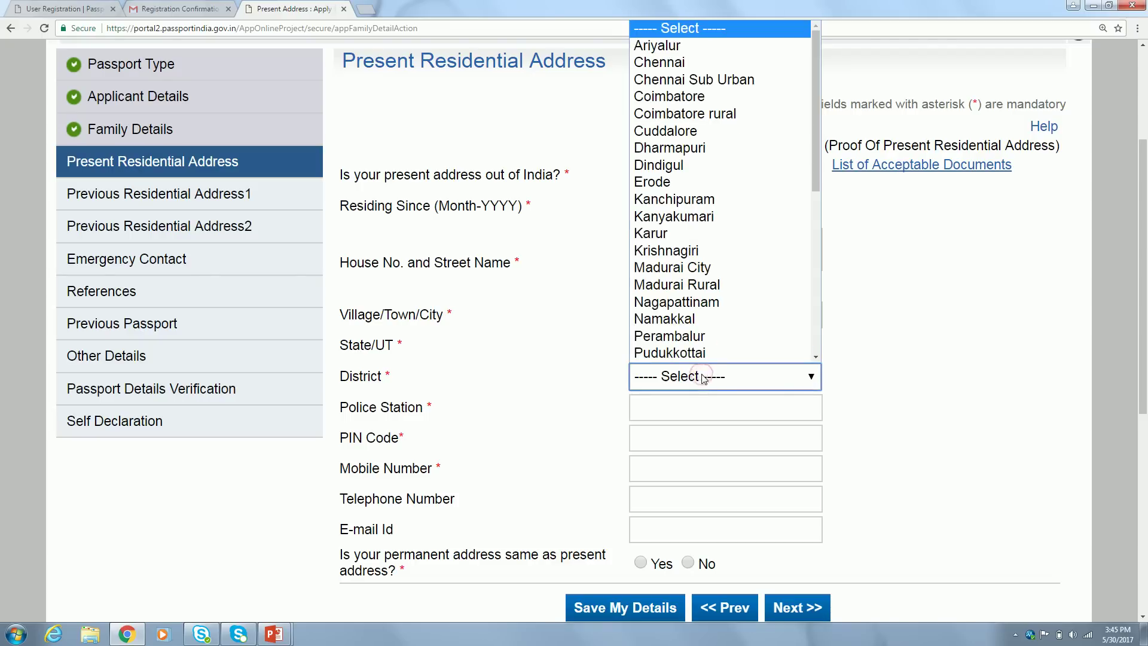
pyautogui.click(701, 62)
pyautogui.click(895, 381)
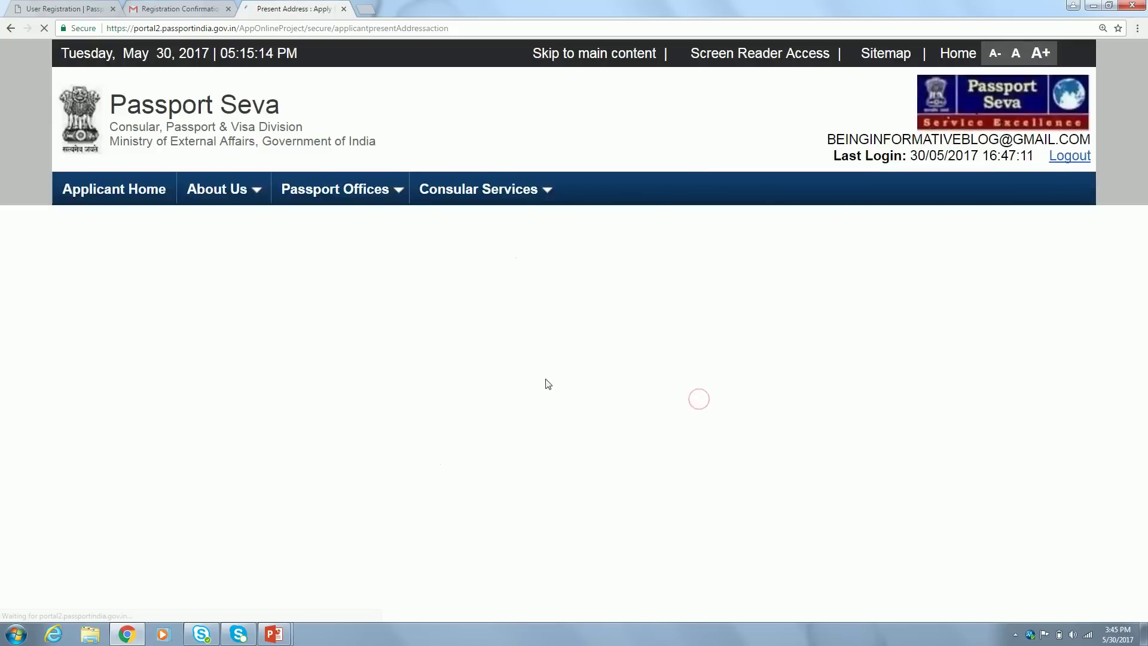
# Keep the residing-since month at January and choose J-3 GUINDY as the police station
pyautogui.click(913, 489)
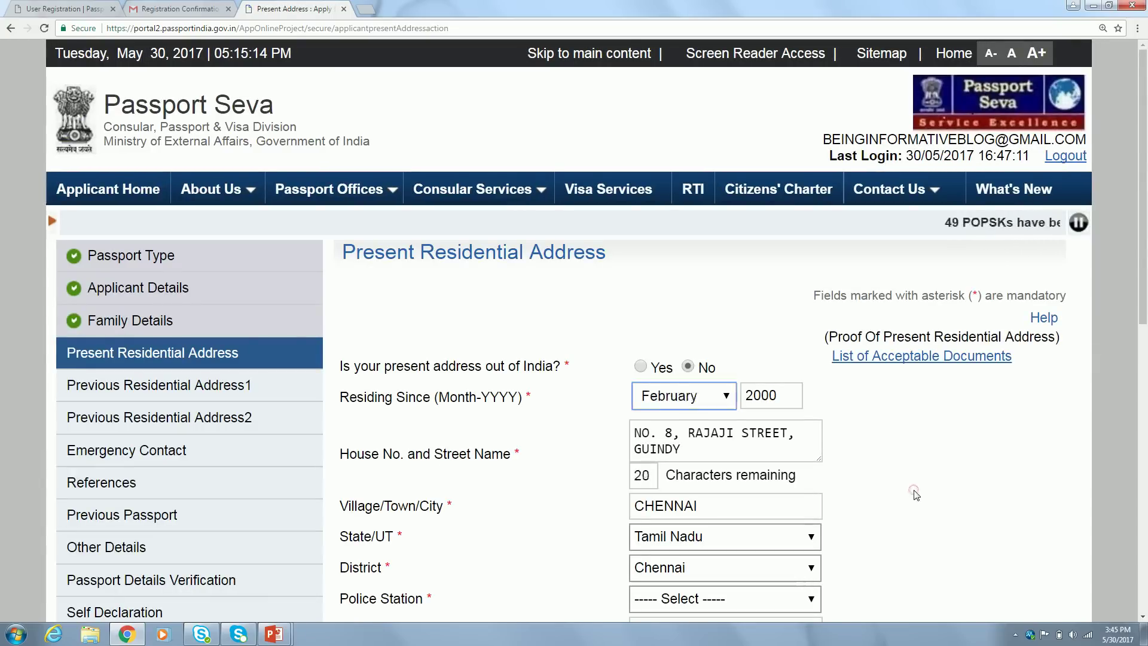
pyautogui.press('Up')
pyautogui.press('Up')
pyautogui.press('Up')
pyautogui.click(931, 448)
pyautogui.scroll(-5, 931, 449)
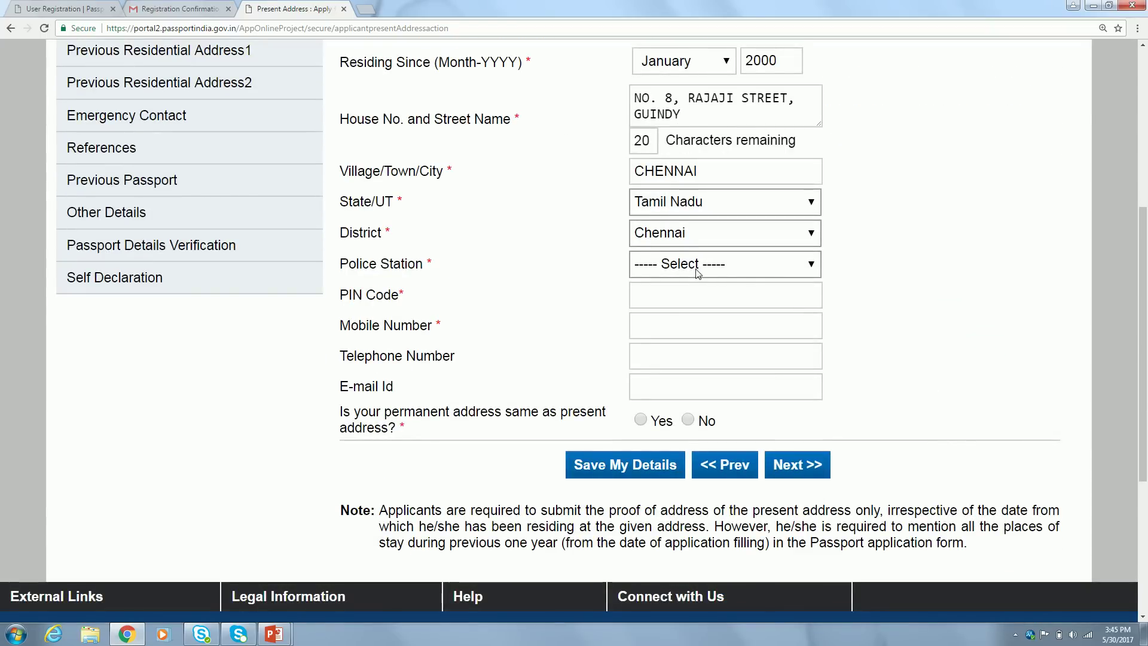
pyautogui.click(686, 260)
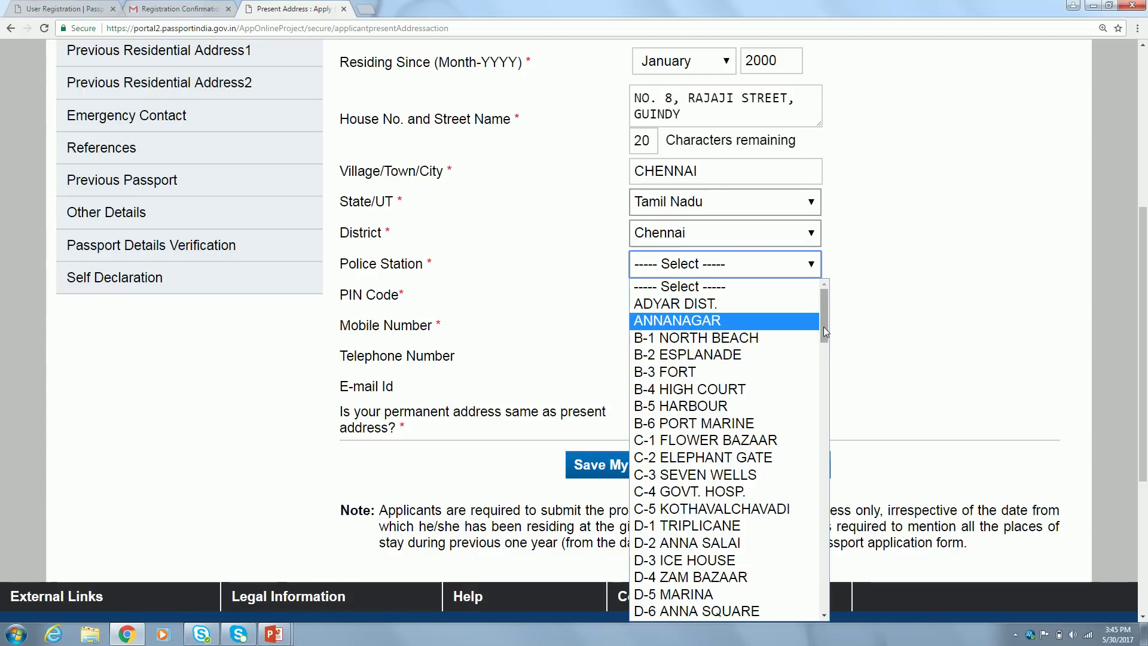
pyautogui.press('j')
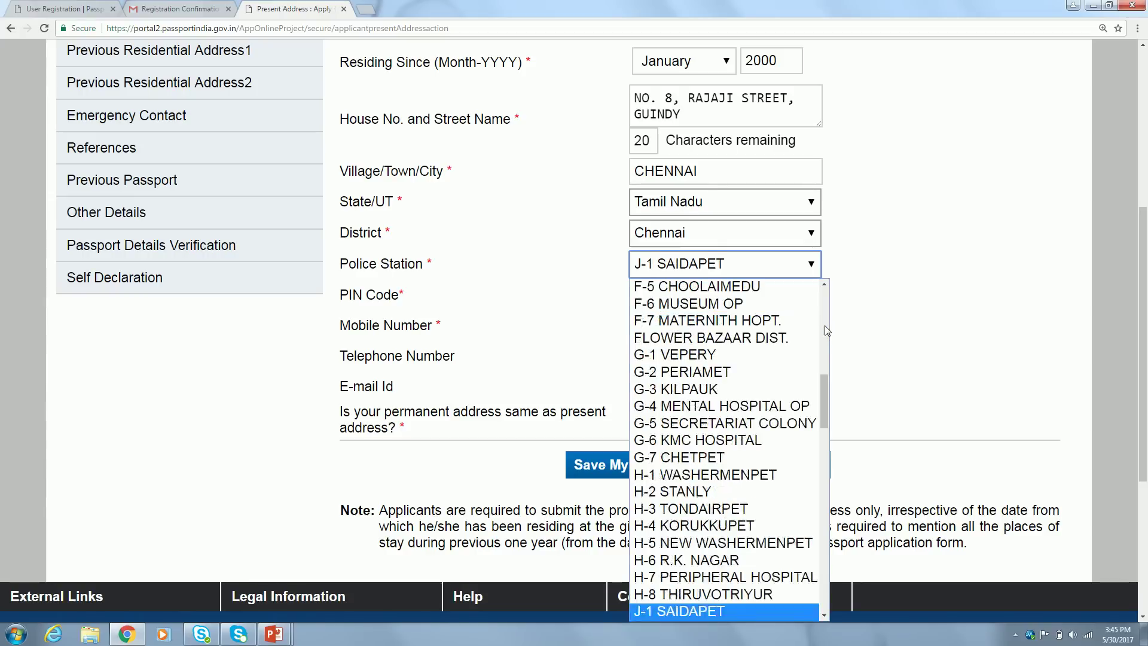
pyautogui.moveTo(826, 385); pyautogui.dragTo(833, 414)
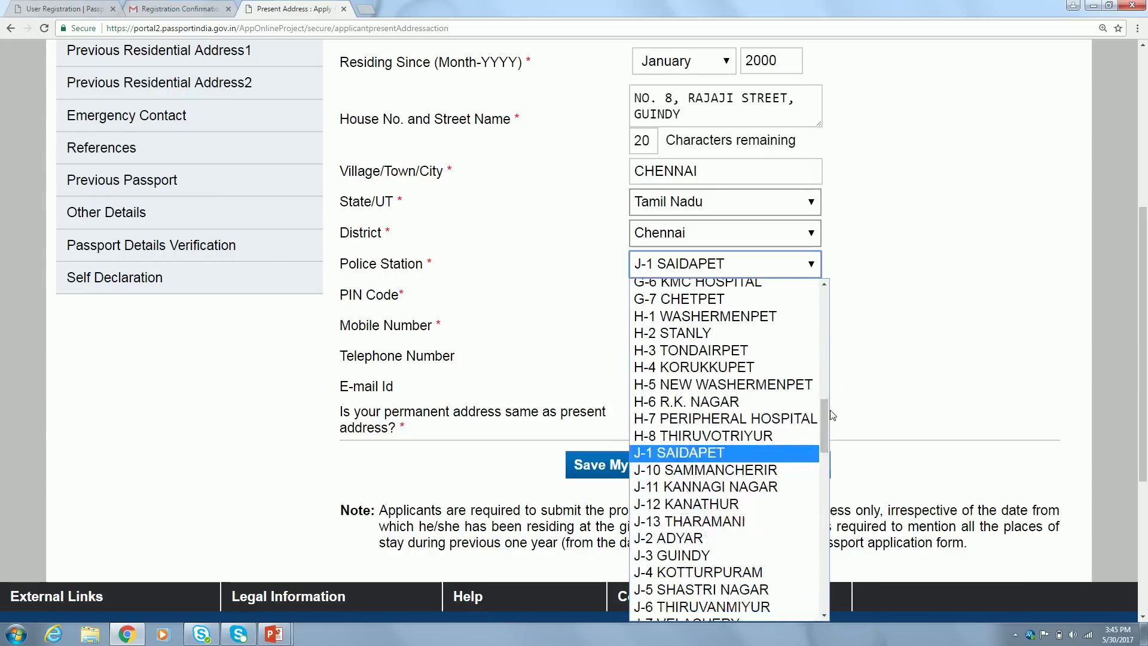
pyautogui.click(673, 553)
# Enter the address PIN code and the applicant's mobile number
pyautogui.click(916, 313)
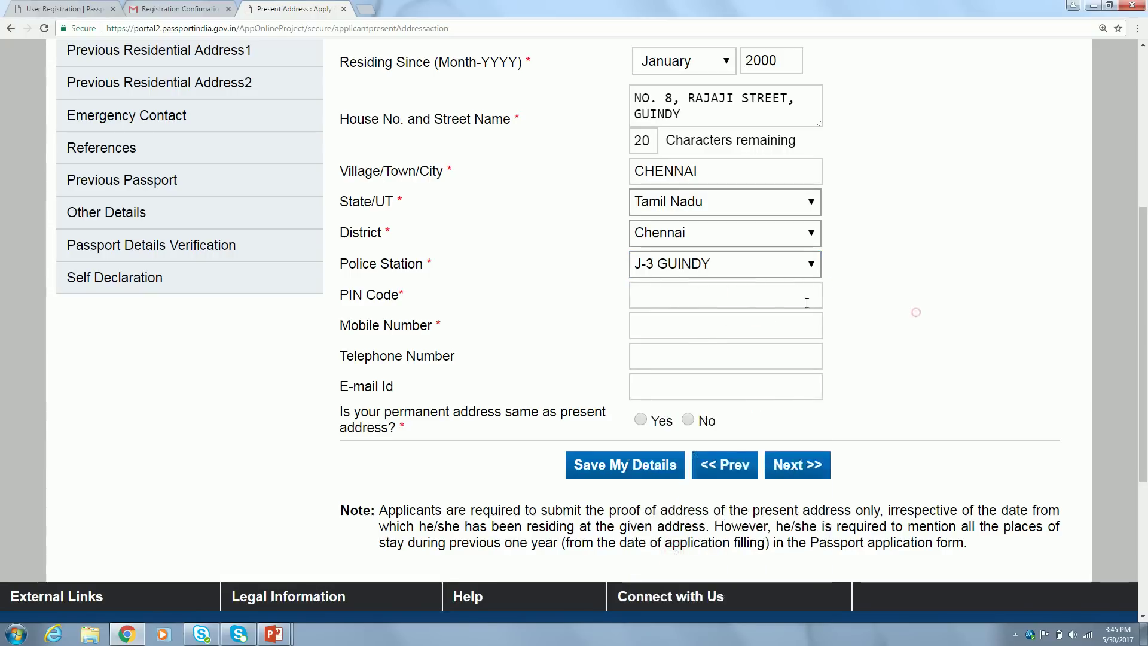
pyautogui.click(772, 295)
pyautogui.write('600032')
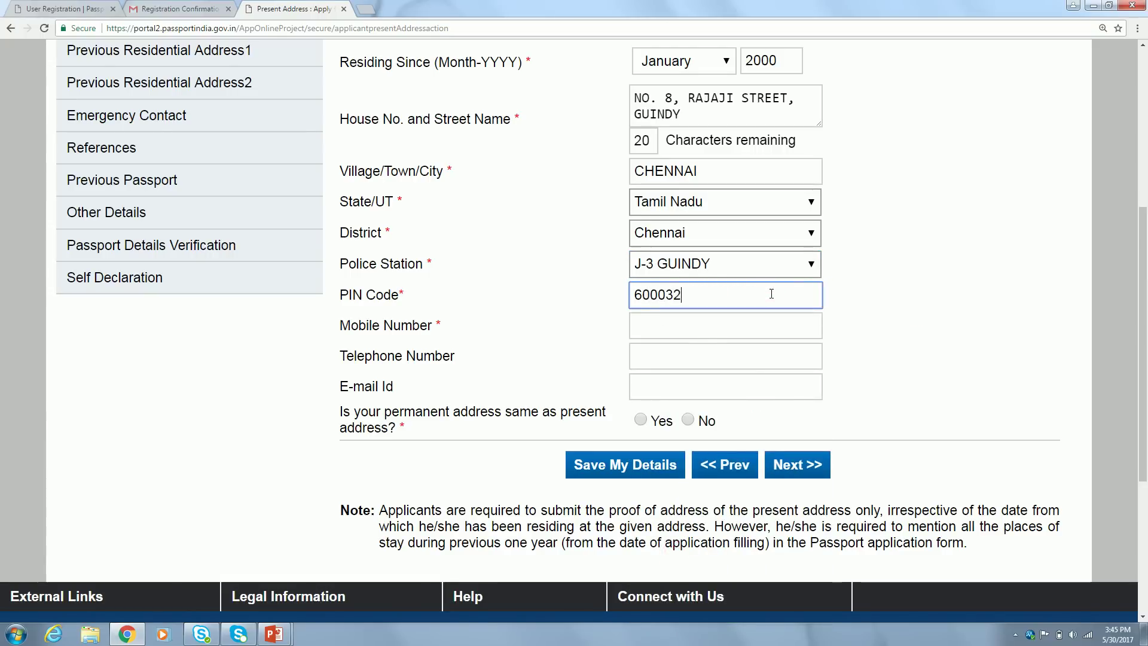
pyautogui.press('Tab')
pyautogui.click(902, 332)
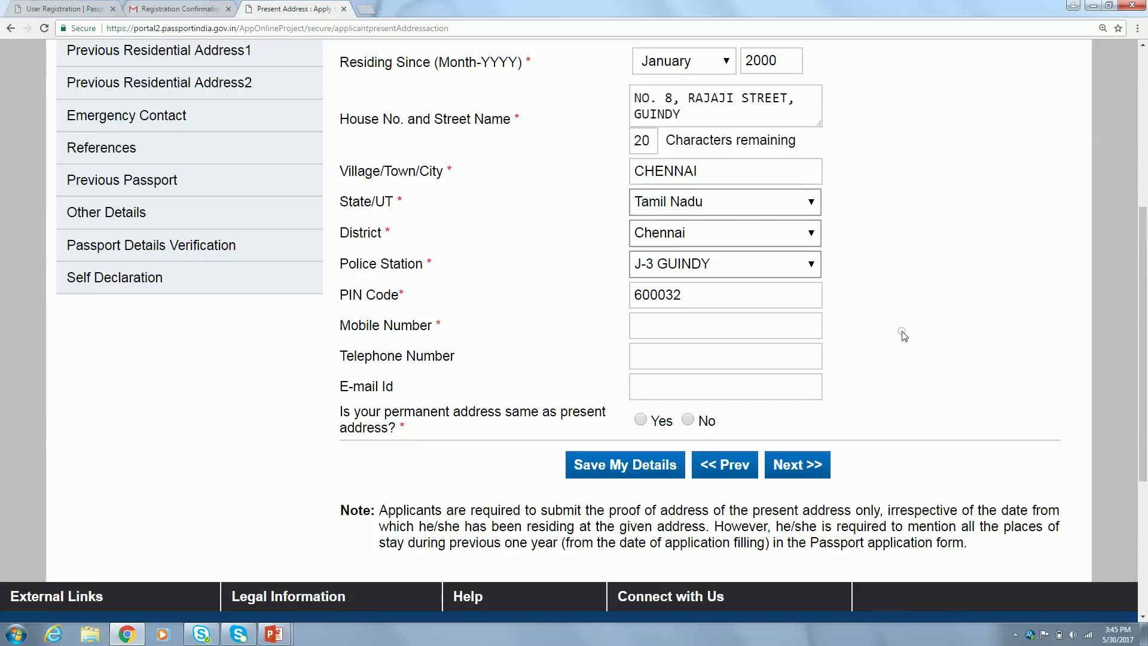
pyautogui.click(678, 328)
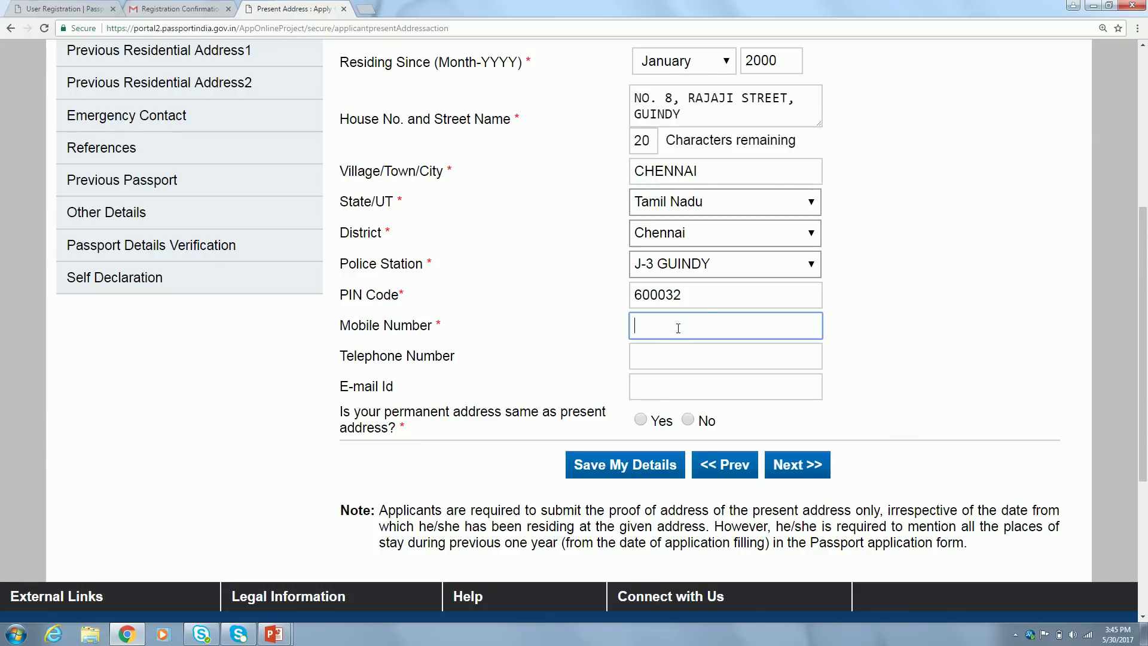
pyautogui.write('9999999999')
pyautogui.press('Tab')
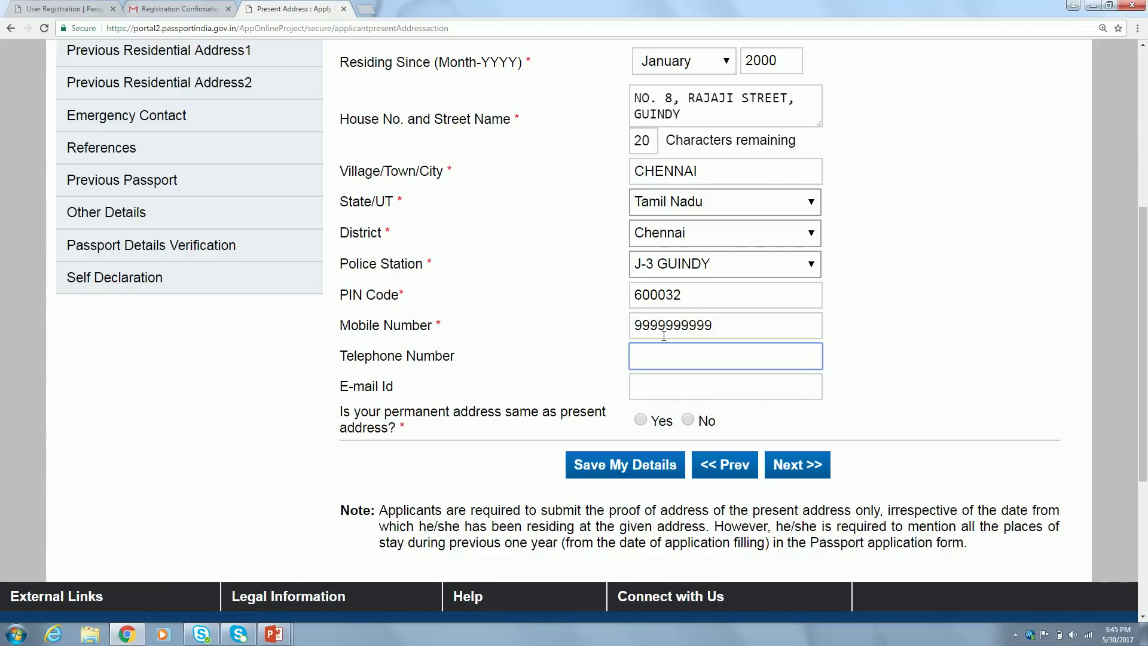
pyautogui.click(668, 384)
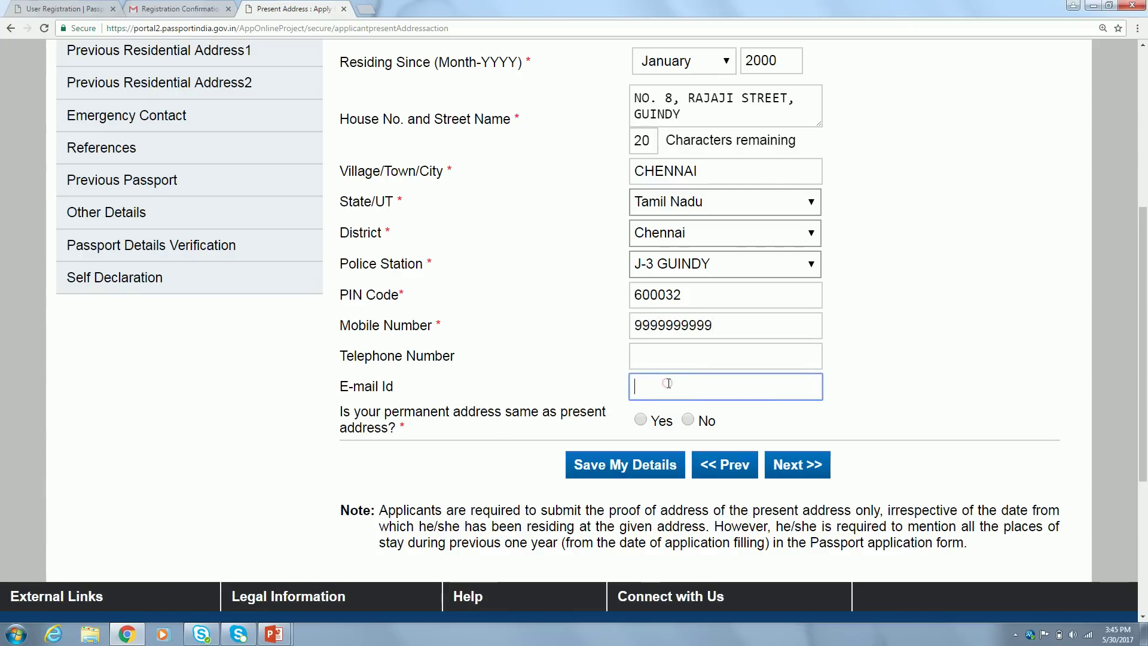
pyautogui.click(922, 310)
pyautogui.scroll(2, 917, 305)
# Answer Yes to 'permanent address same as present' and continue, triggering the empty e-mail warning
pyautogui.scroll(-1, 922, 311)
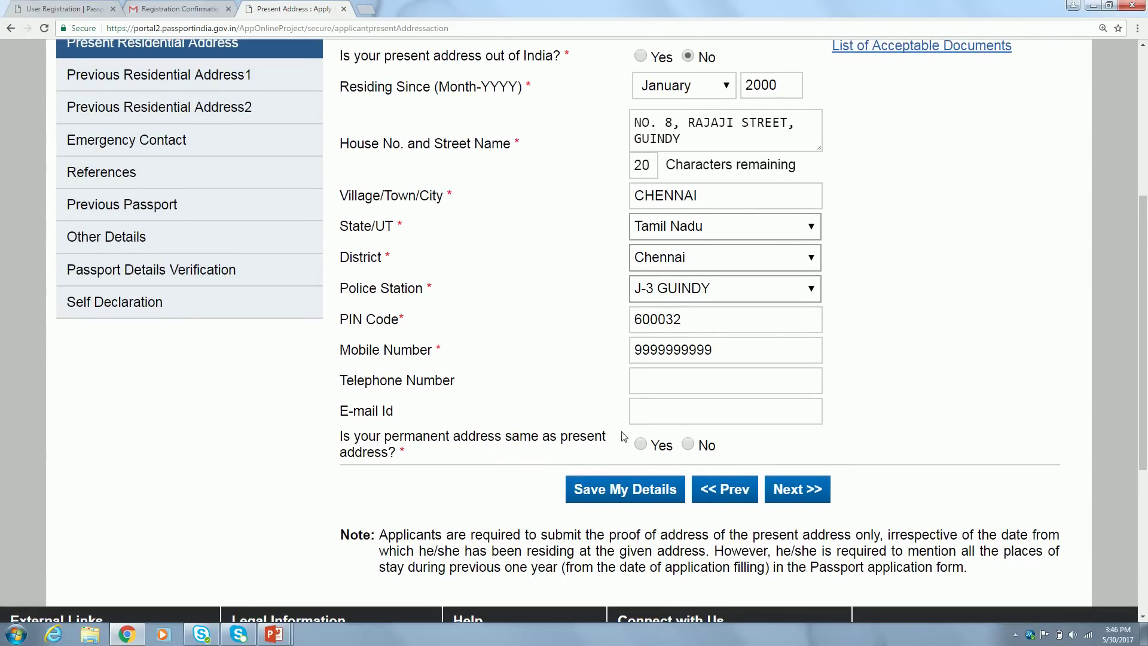
pyautogui.click(642, 445)
pyautogui.click(689, 445)
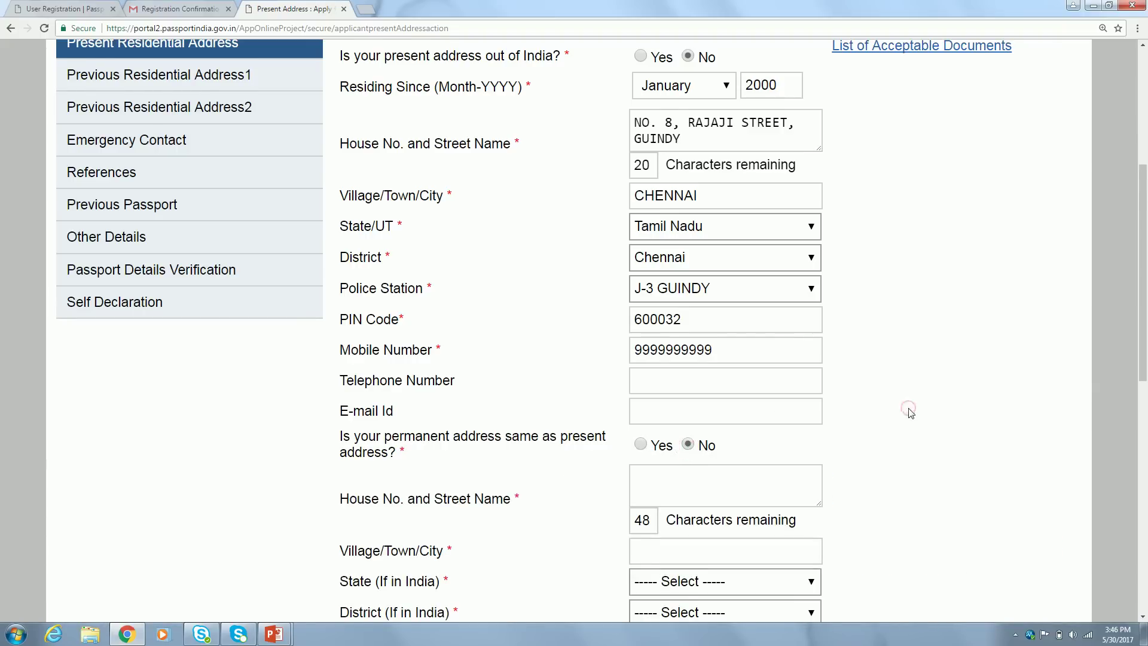
pyautogui.scroll(-5, 909, 412)
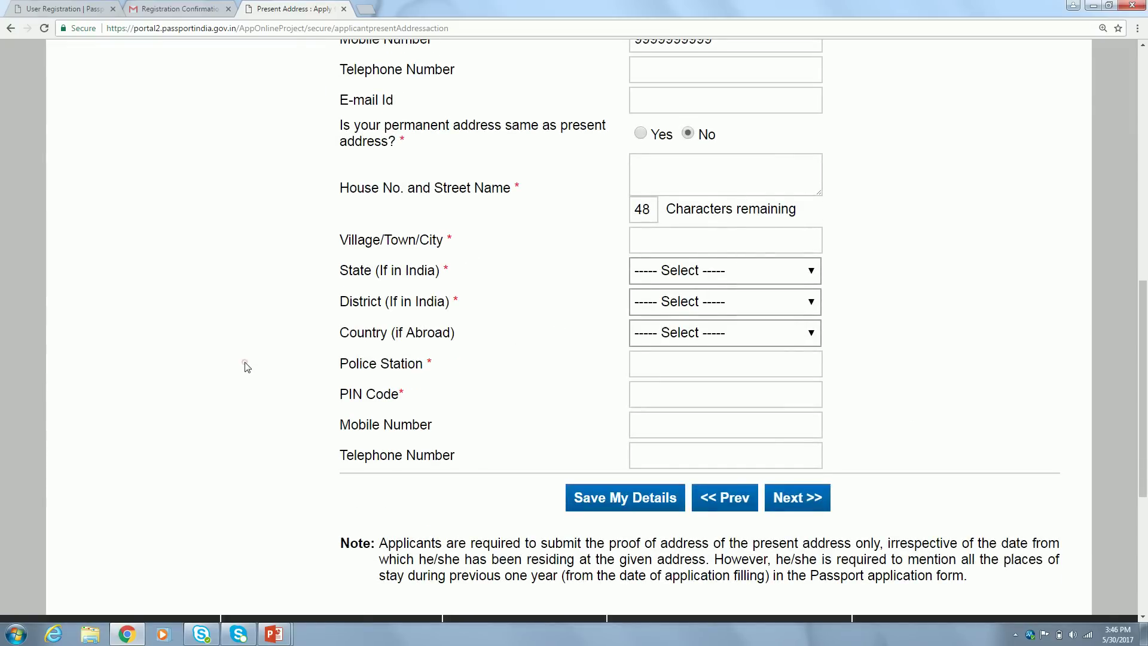
pyautogui.scroll(6, 247, 367)
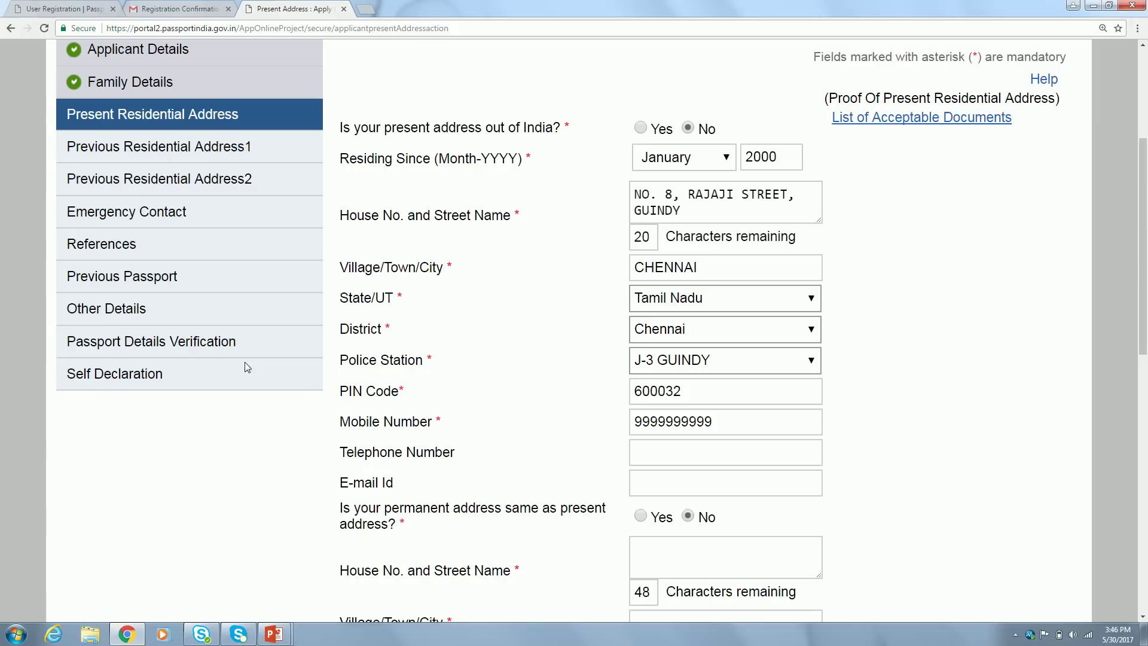
pyautogui.click(640, 515)
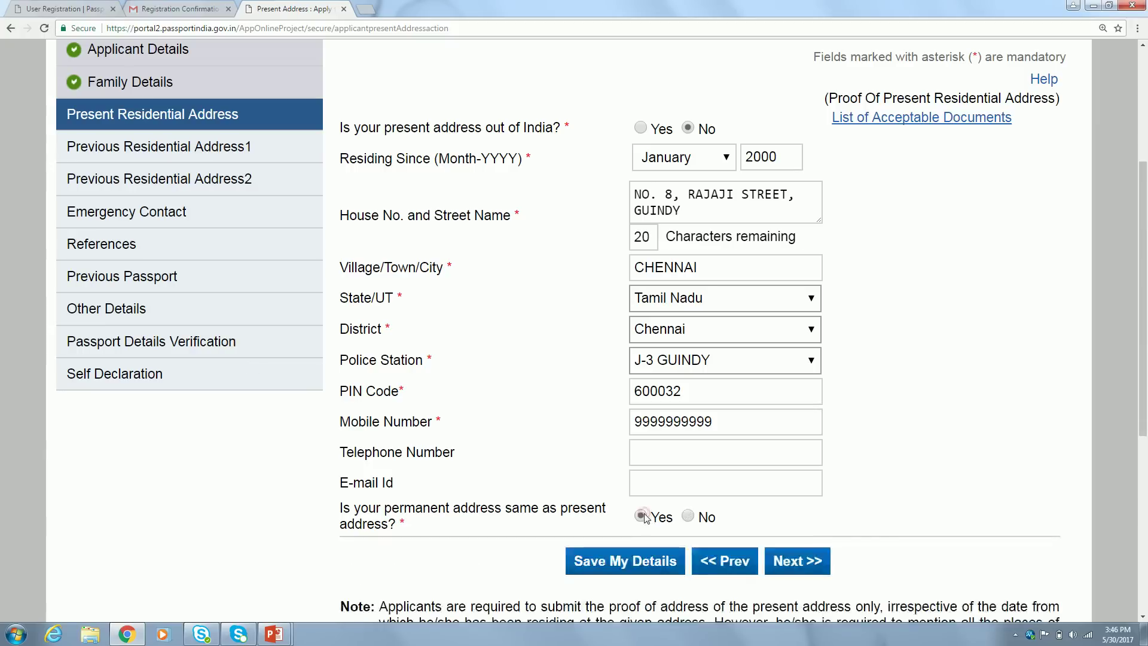
pyautogui.click(944, 388)
pyautogui.click(785, 558)
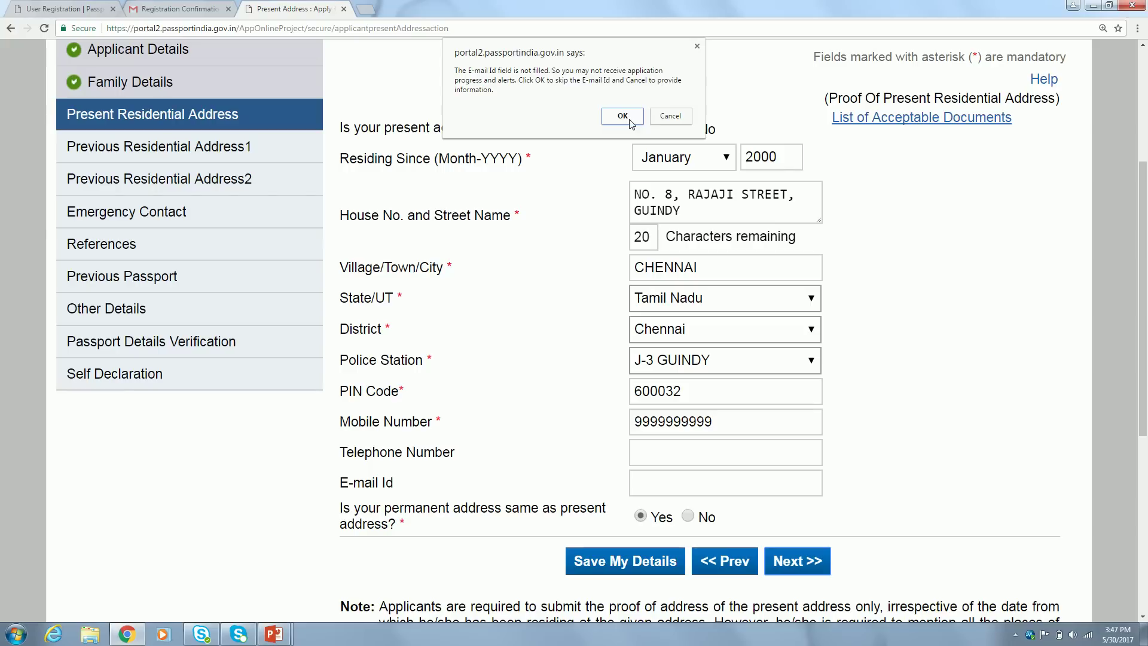
# Cancel the warning, fill E-mail Id from the autofill suggestion, and submit the address section
pyautogui.click(670, 117)
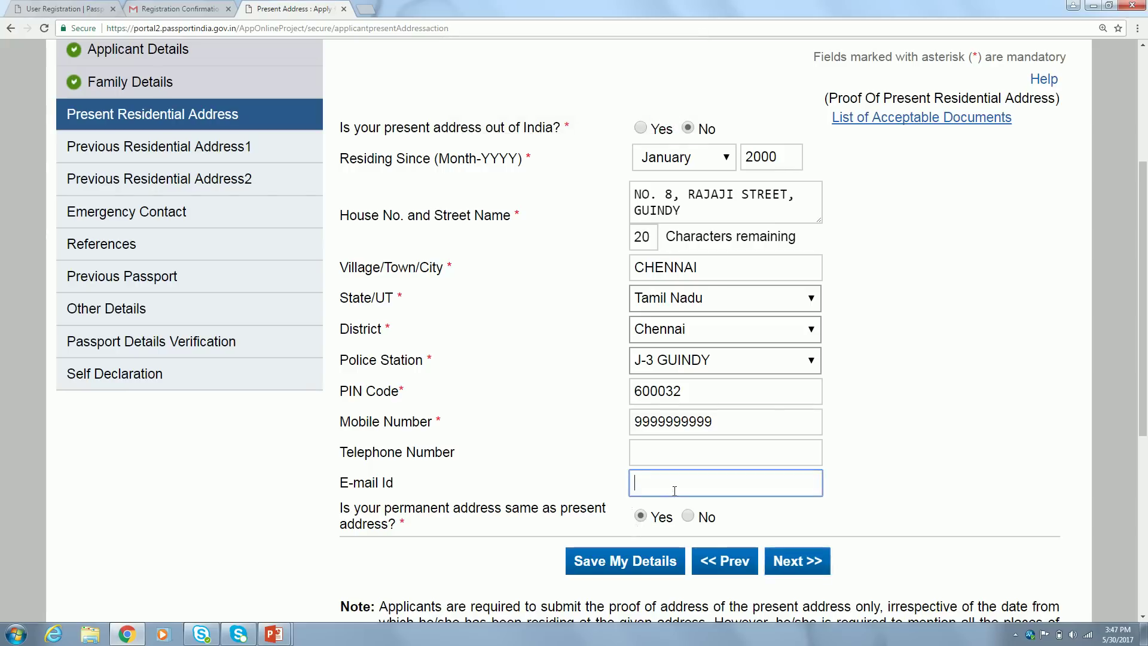
pyautogui.write('bein')
pyautogui.click(706, 502)
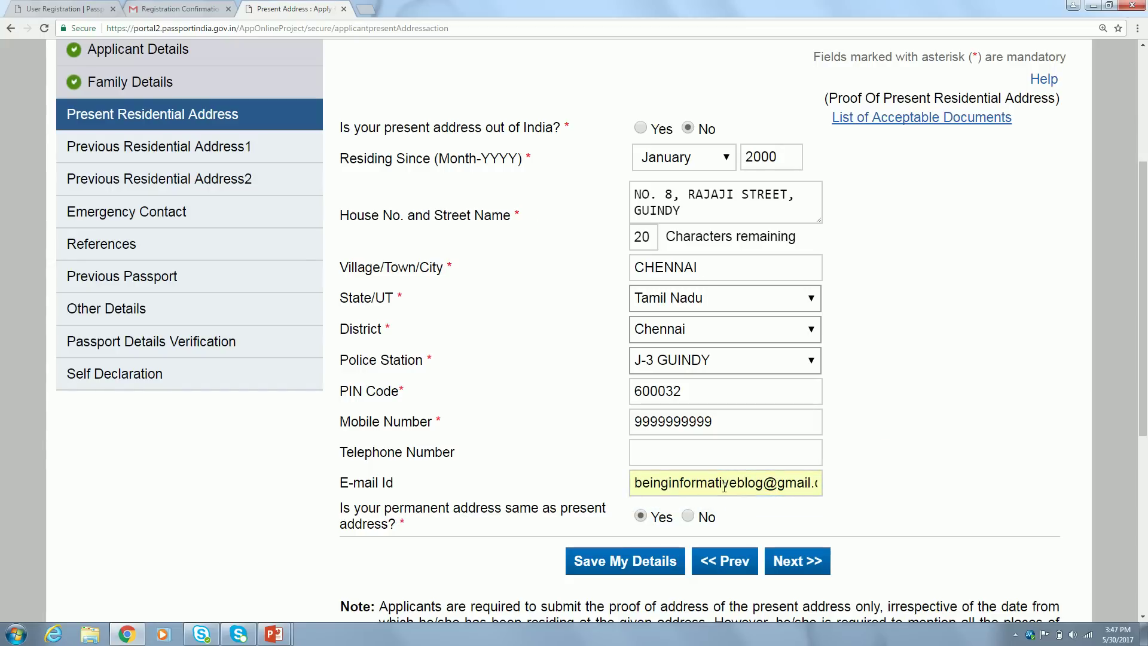
pyautogui.click(791, 565)
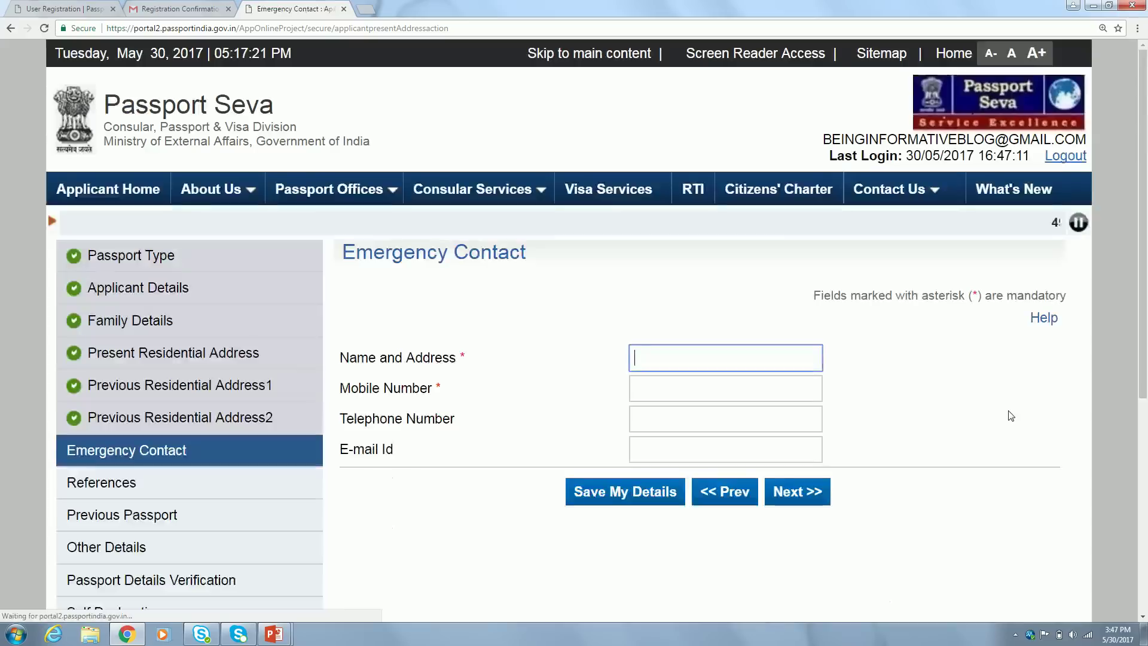
# Enter the emergency contact's name followed by their full address
pyautogui.click(935, 415)
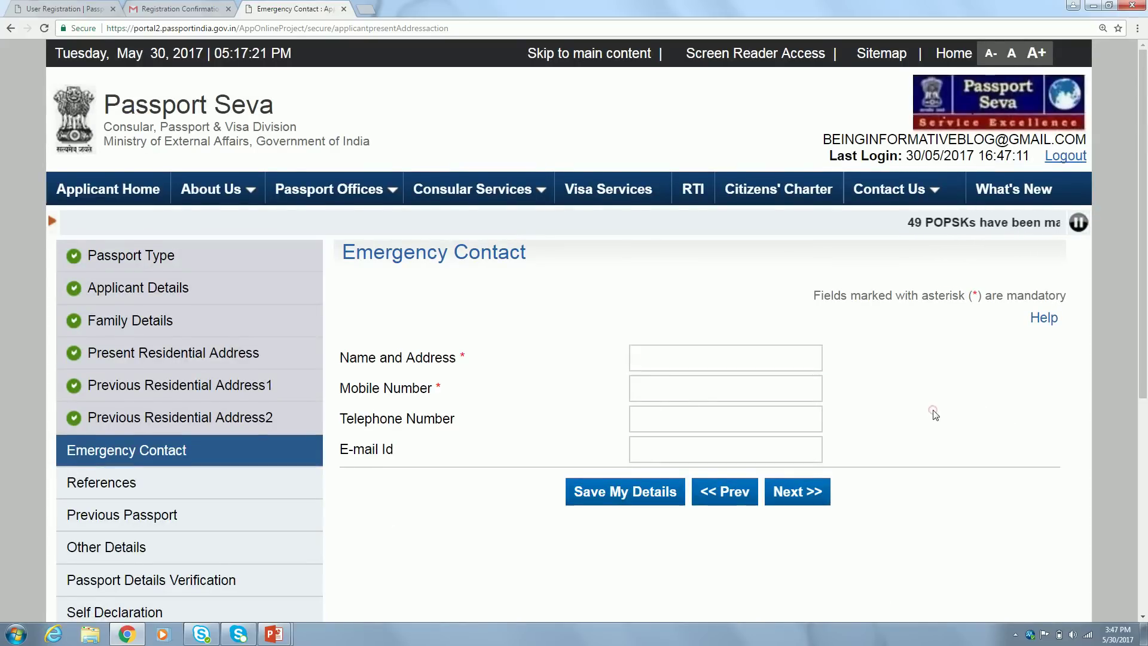
pyautogui.scroll(-1, 934, 412)
pyautogui.click(673, 285)
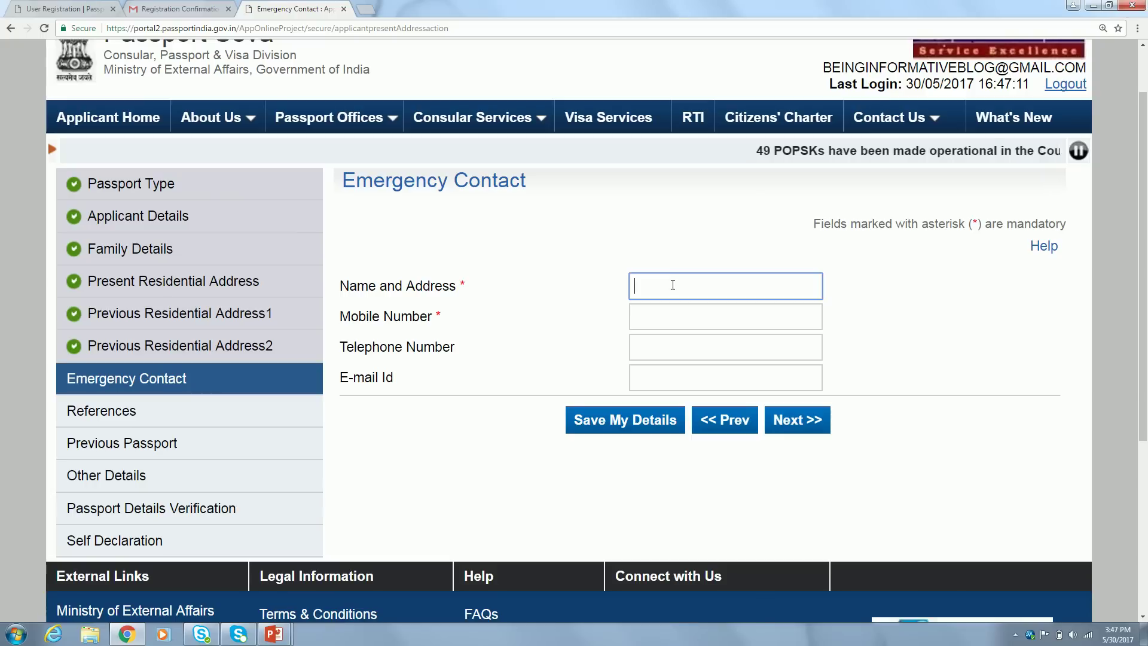
pyautogui.write('SUN')
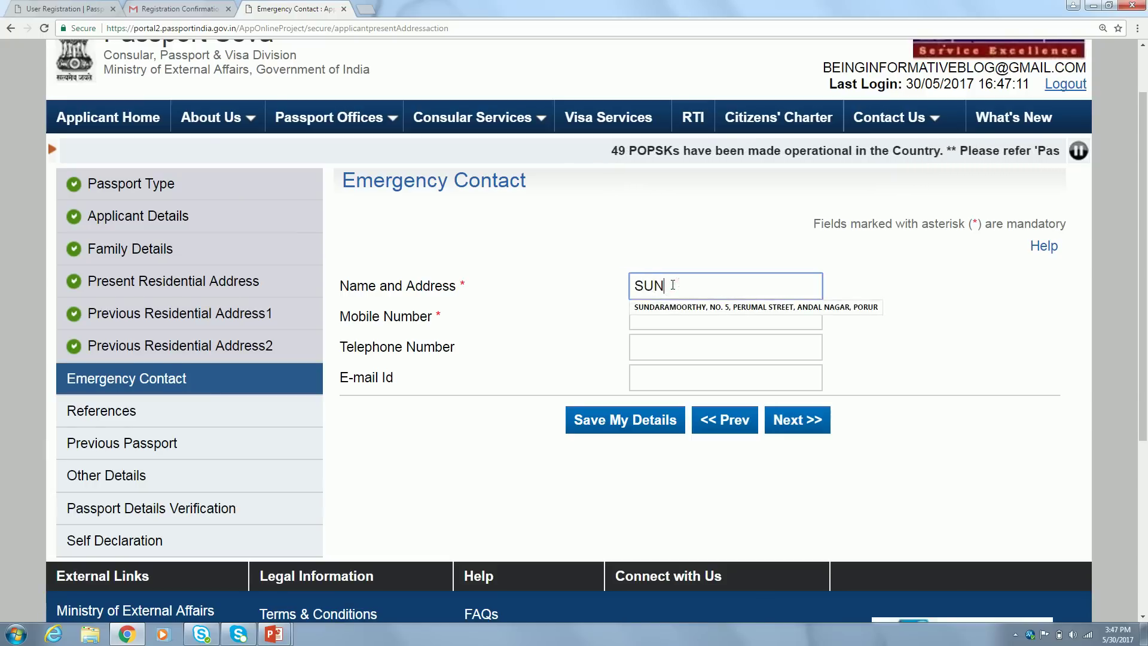
pyautogui.press('BackSpace')
pyautogui.press('BackSpace')
pyautogui.press('BackSpace')
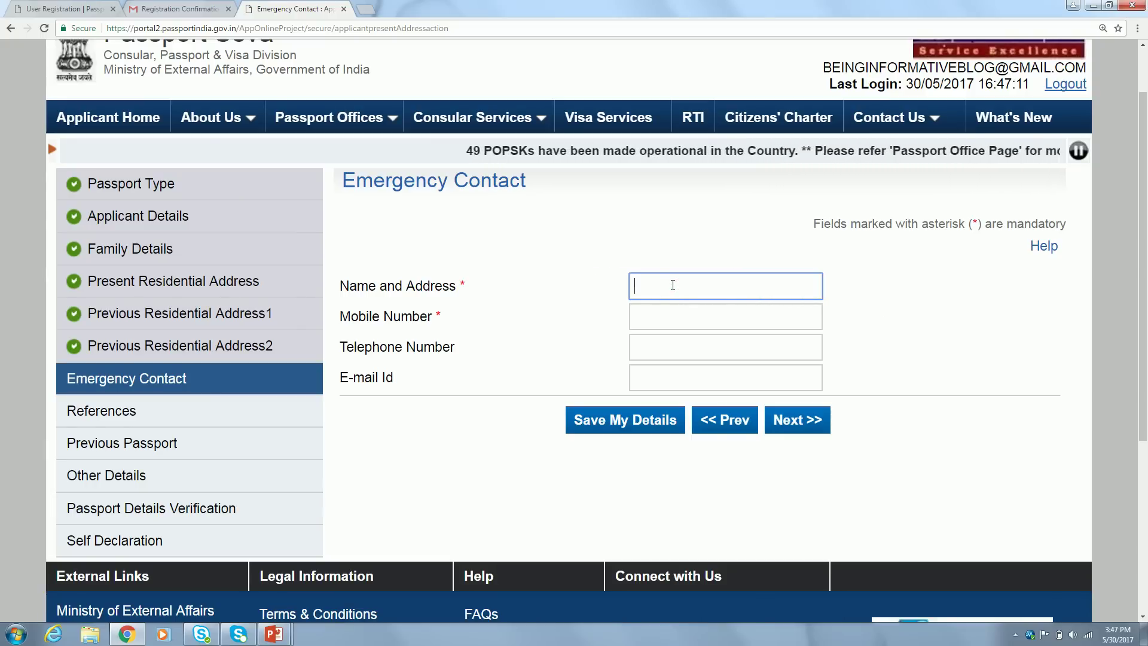
pyautogui.write('NISHANTHI')
pyautogui.press('Tab')
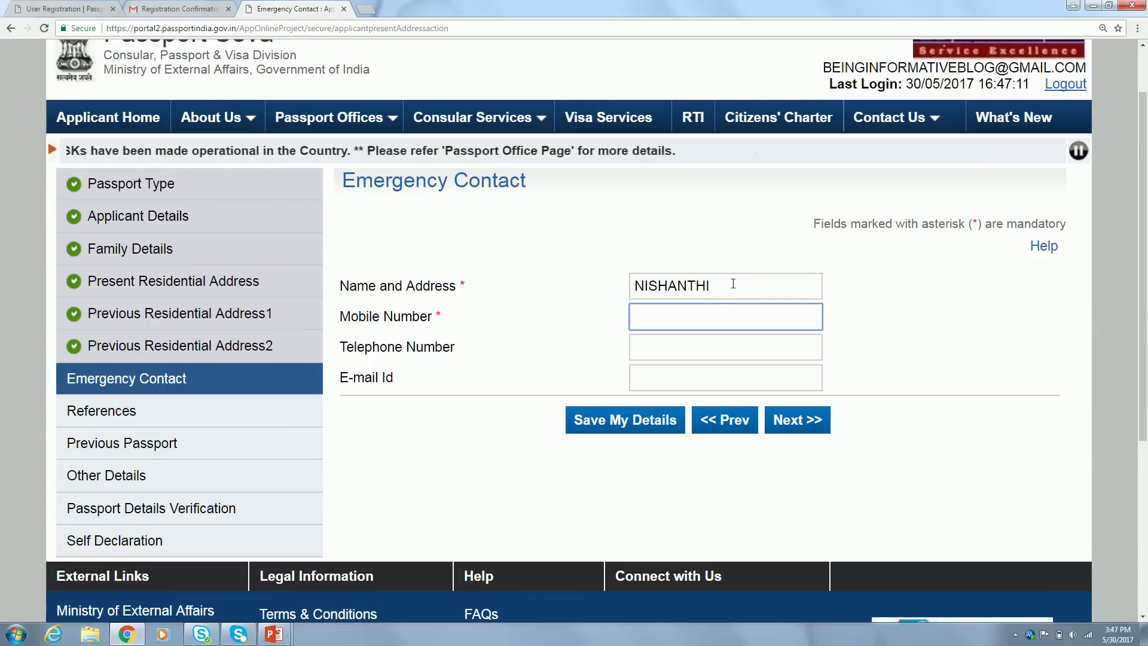
pyautogui.click(733, 285)
pyautogui.write(', ')
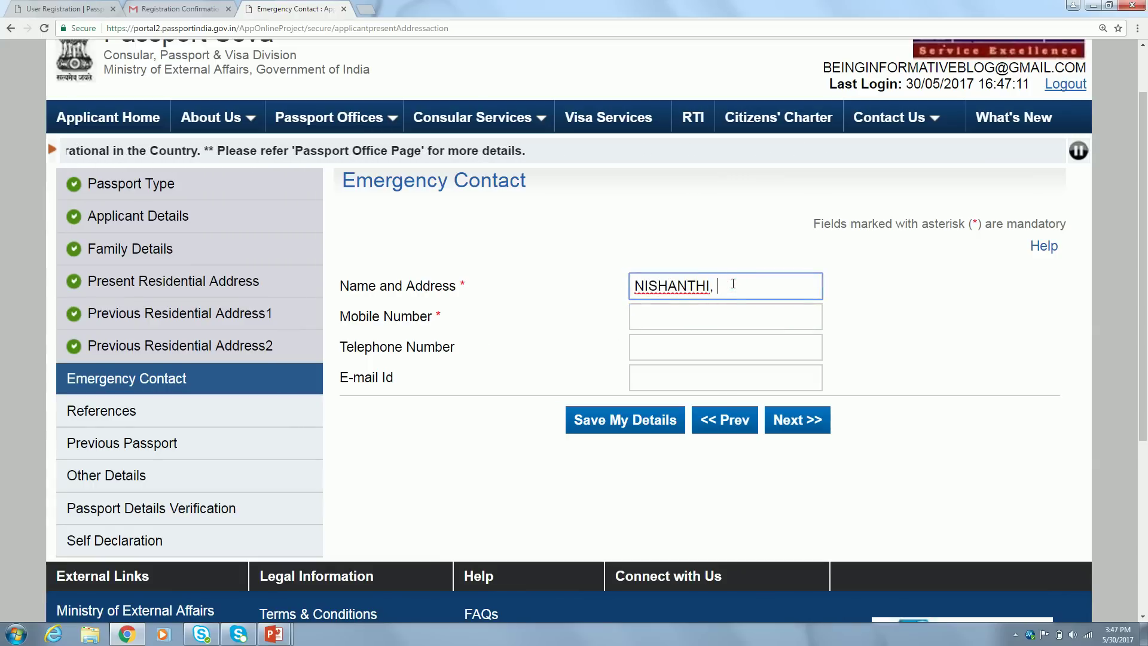
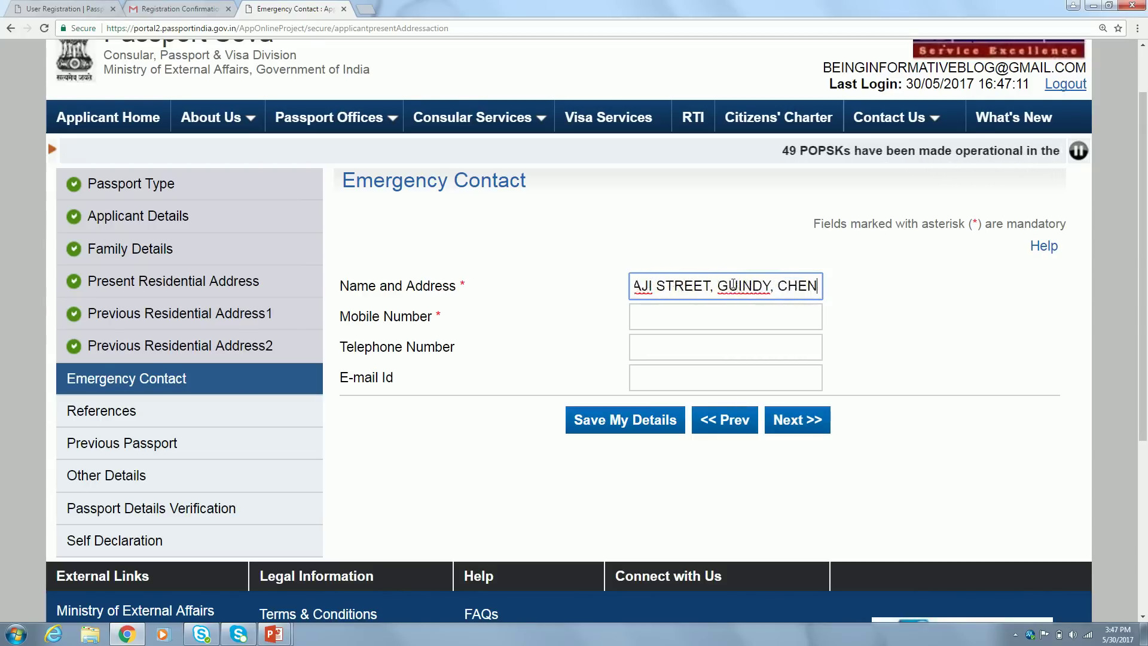
pyautogui.press('Tab')
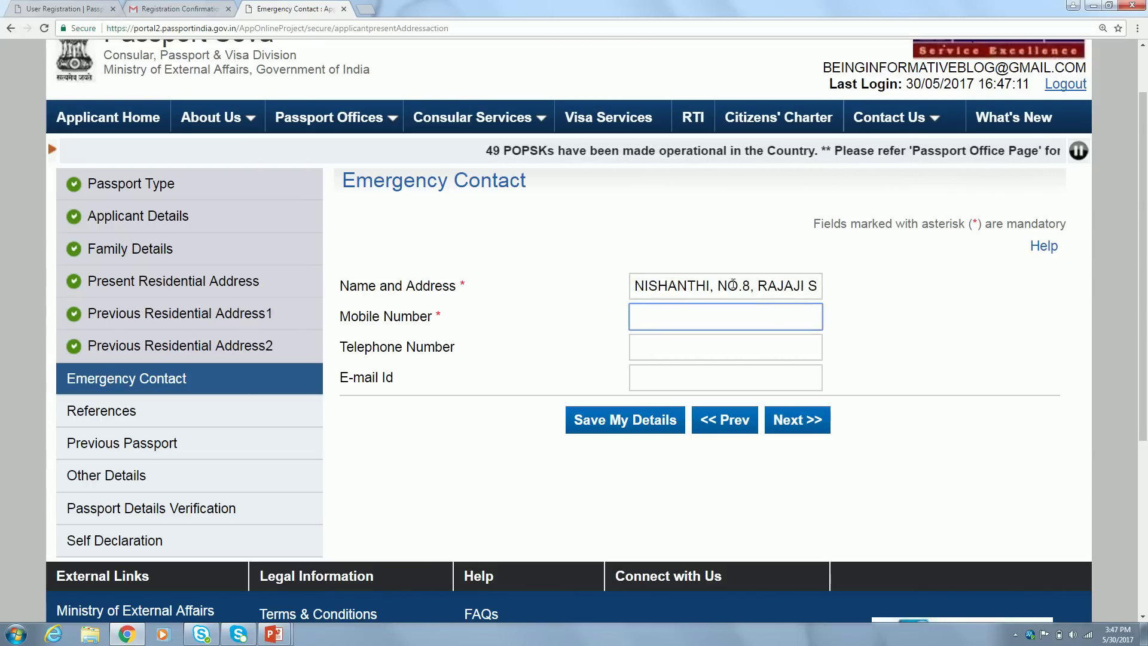
# Enter the emergency contact's mobile number and save the section
pyautogui.write('123')
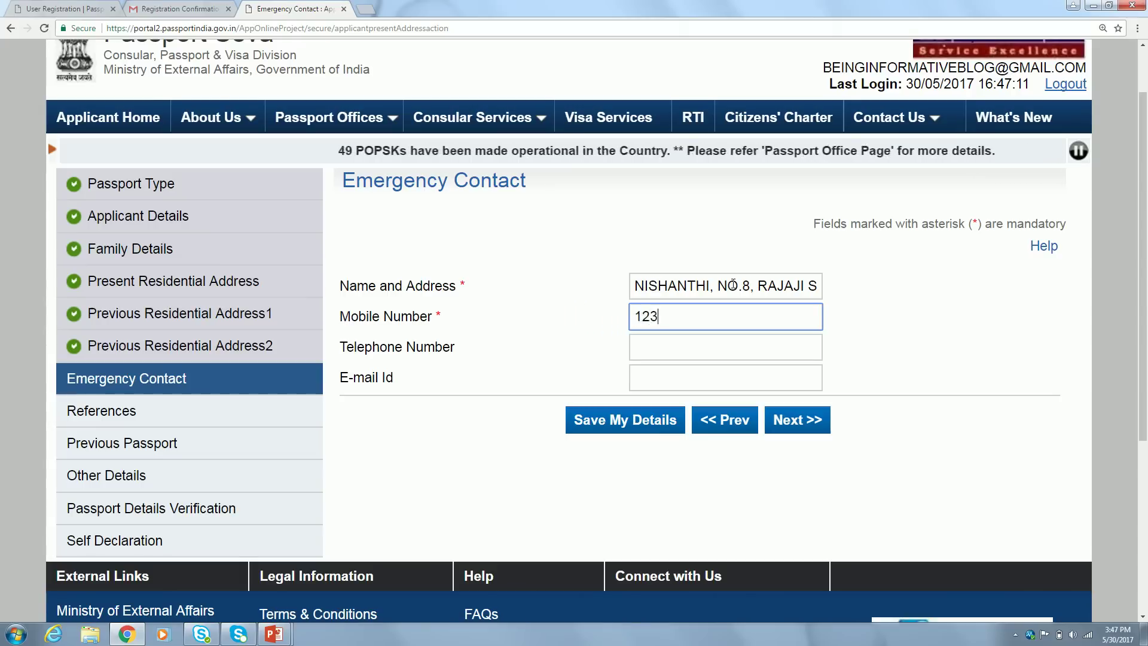
pyautogui.write('4567890')
pyautogui.press('Tab')
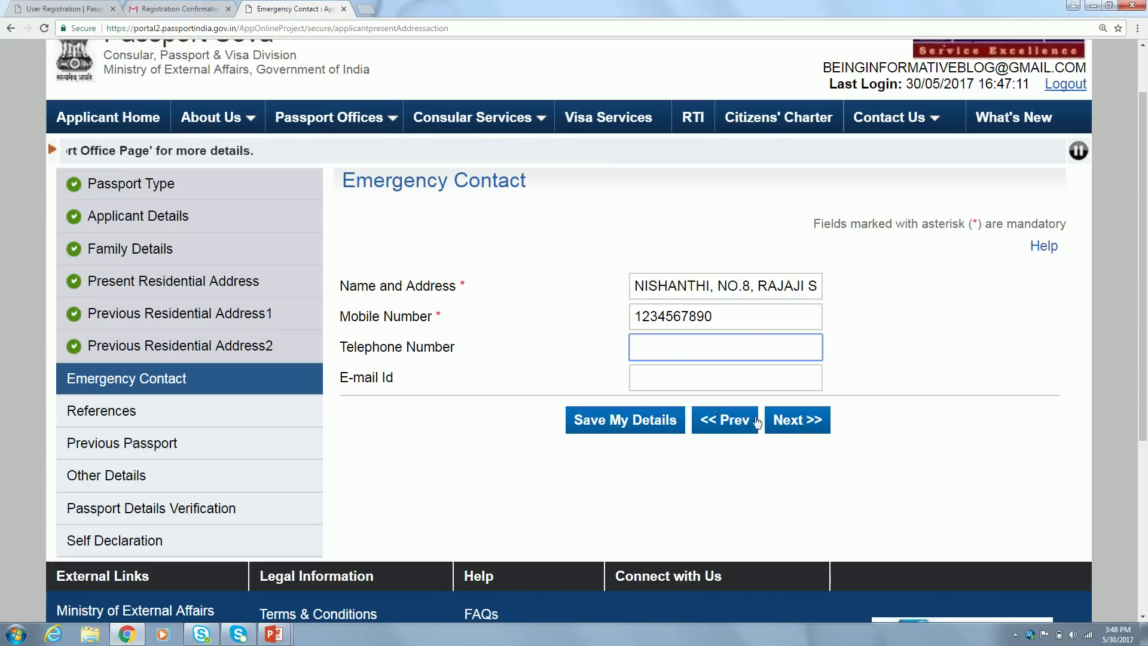
pyautogui.click(795, 420)
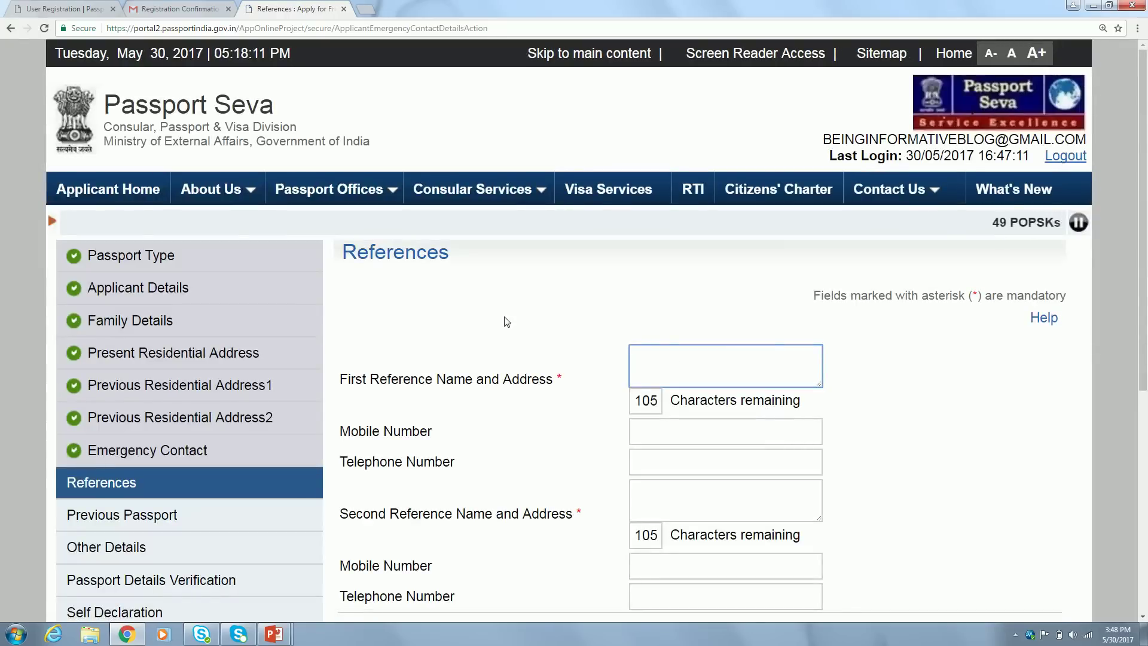
pyautogui.click(444, 335)
# Type the first reference's name and address with PIN code, removing a stray space
pyautogui.scroll(-2, 444, 335)
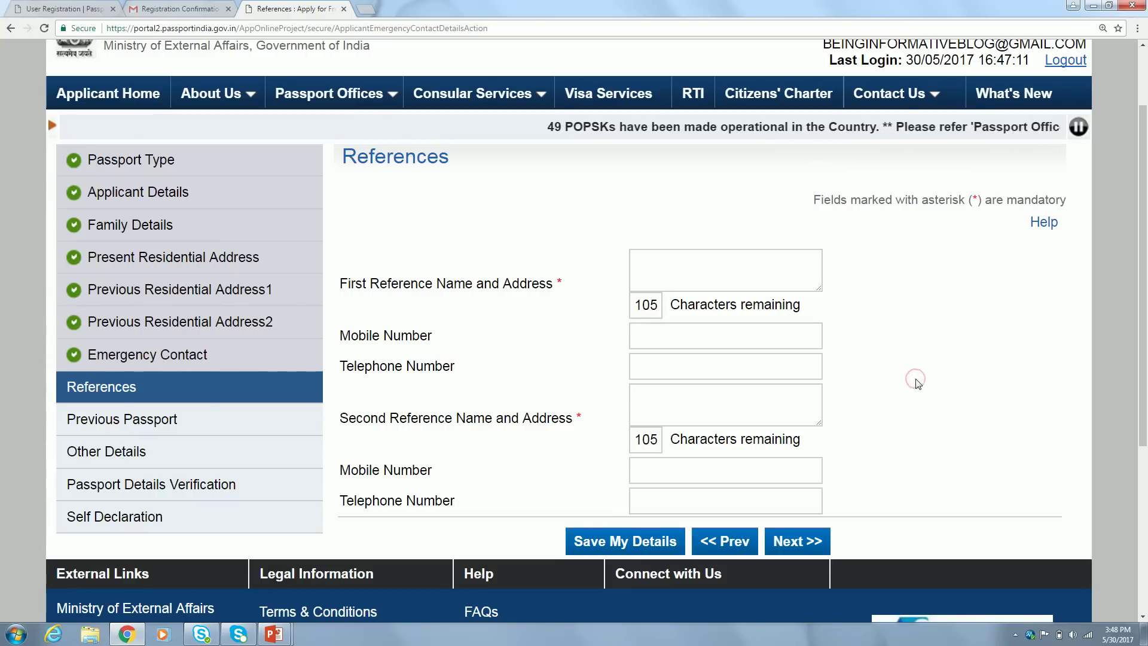
pyautogui.click(650, 263)
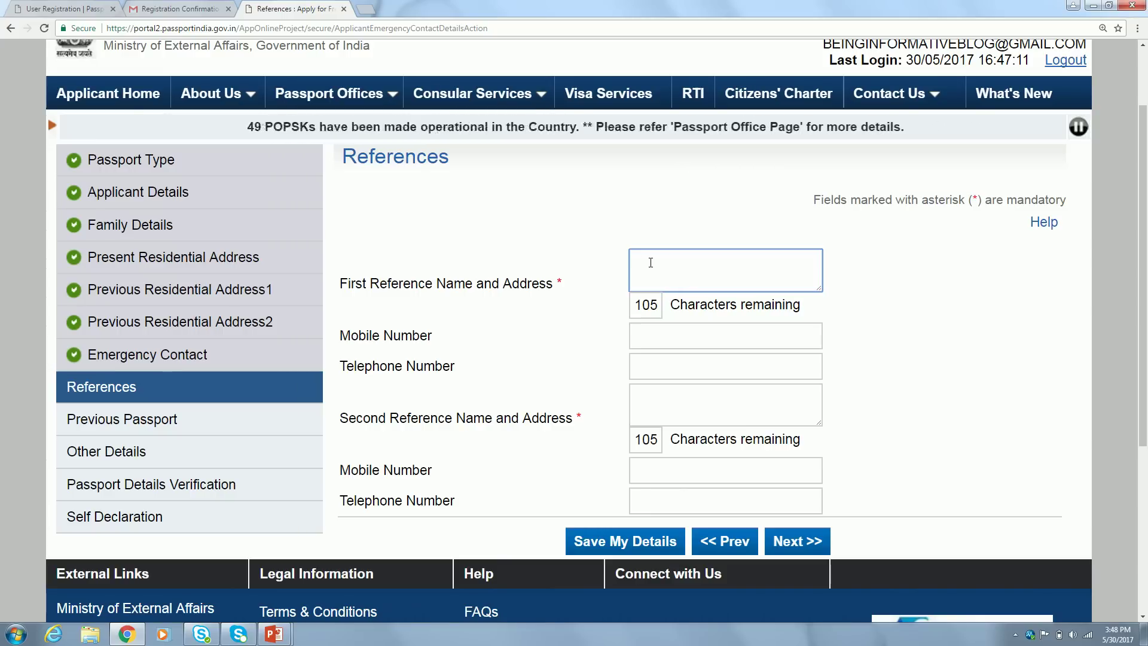
pyautogui.write('SURE')
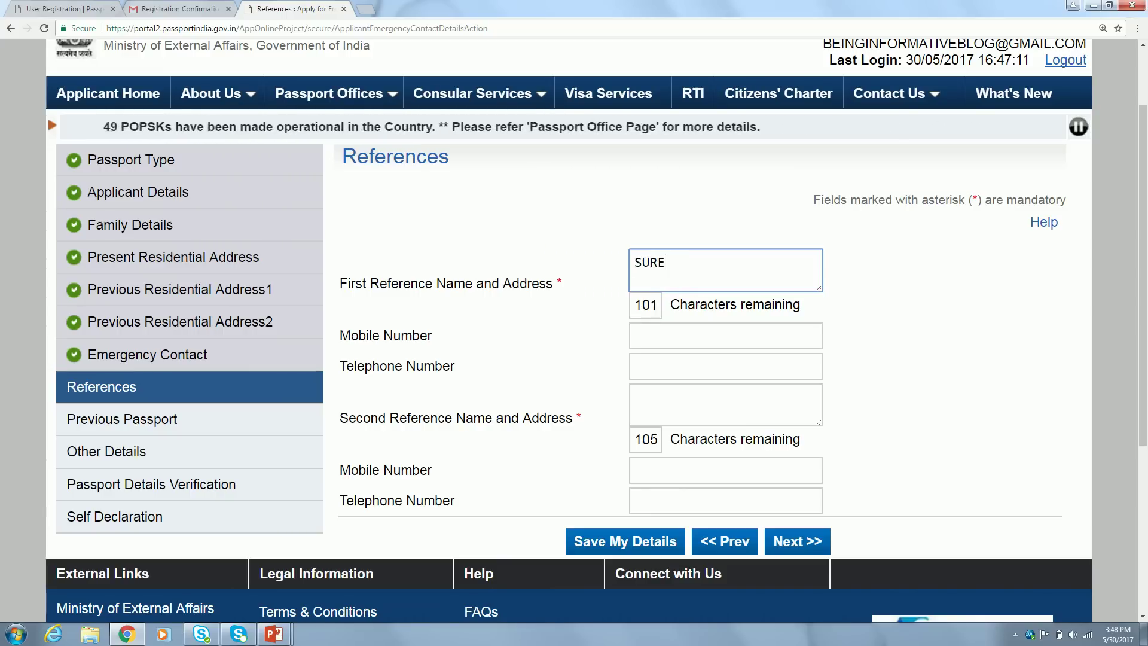
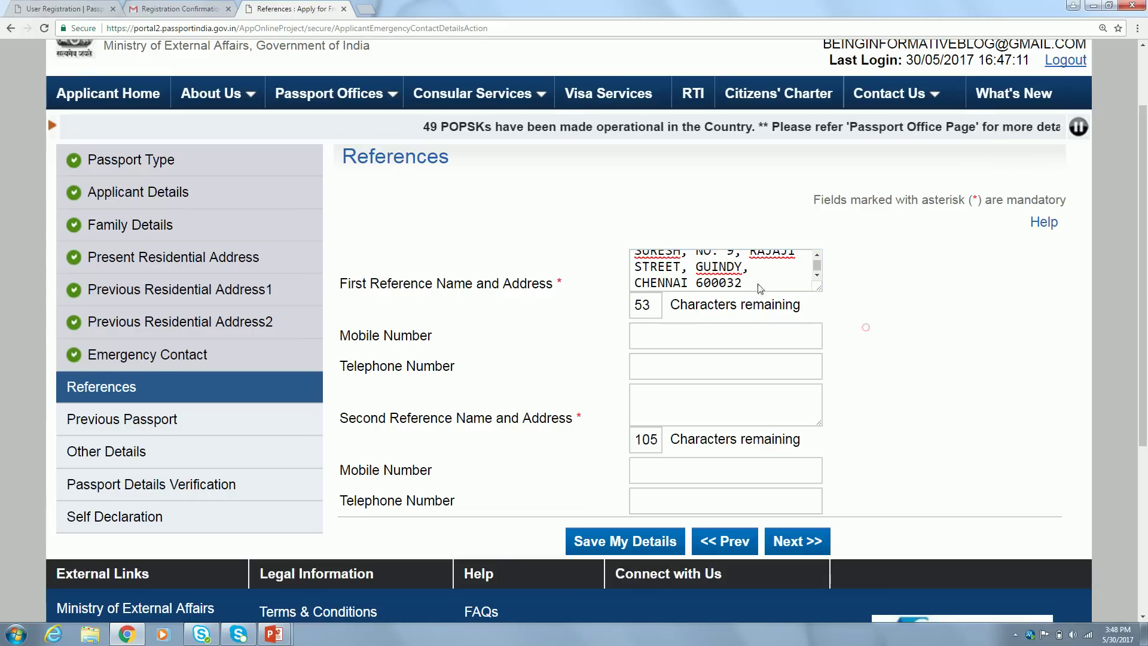
pyautogui.click(863, 329)
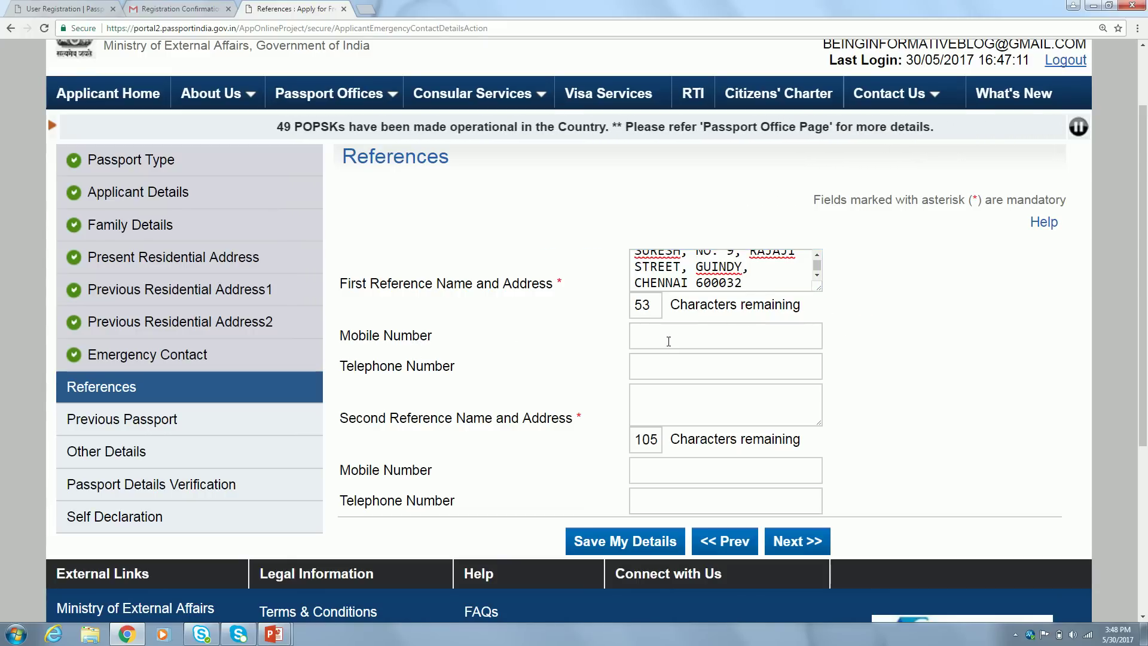
pyautogui.click(693, 340)
pyautogui.click(681, 367)
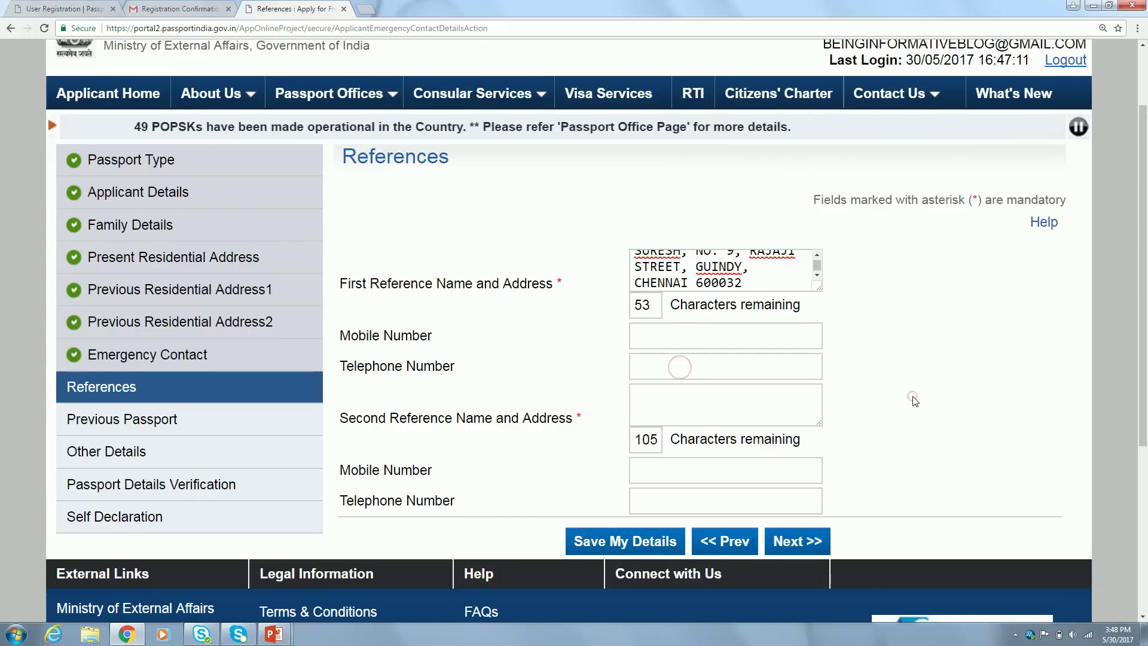
pyautogui.scroll(-1, 909, 397)
# Type the second reference's name and address with PIN code, fixing typos, and save References
pyautogui.click(682, 327)
pyautogui.write('RAMHES')
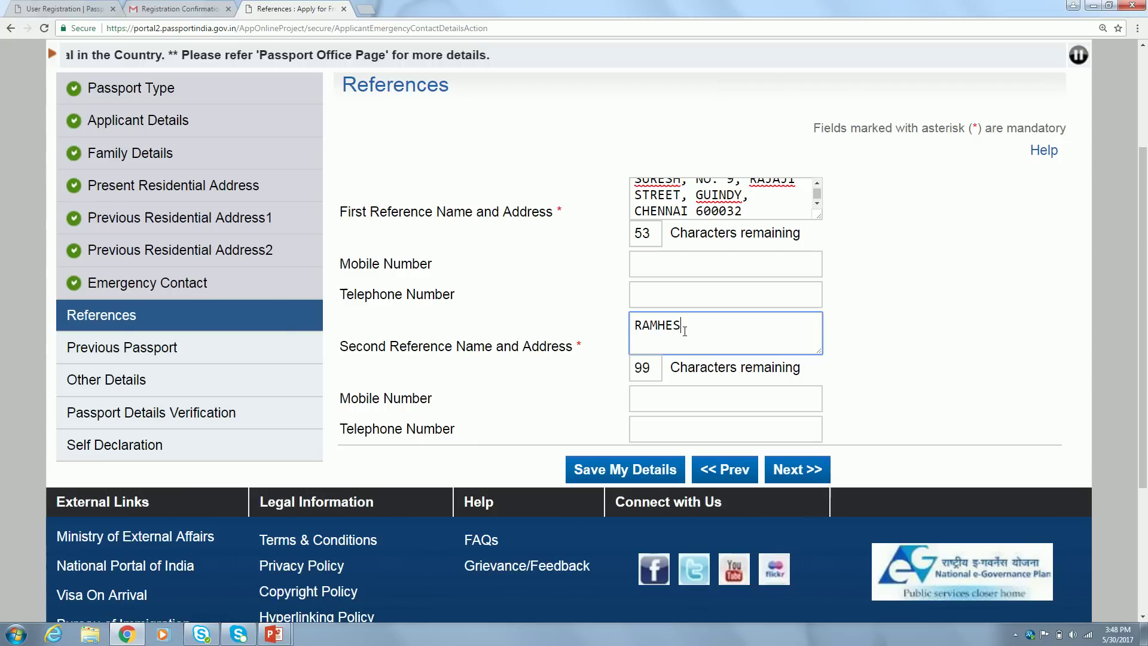
pyautogui.press('BackSpace')
pyautogui.press('BackSpace')
pyautogui.press('BackSpace')
pyautogui.write('ESH')
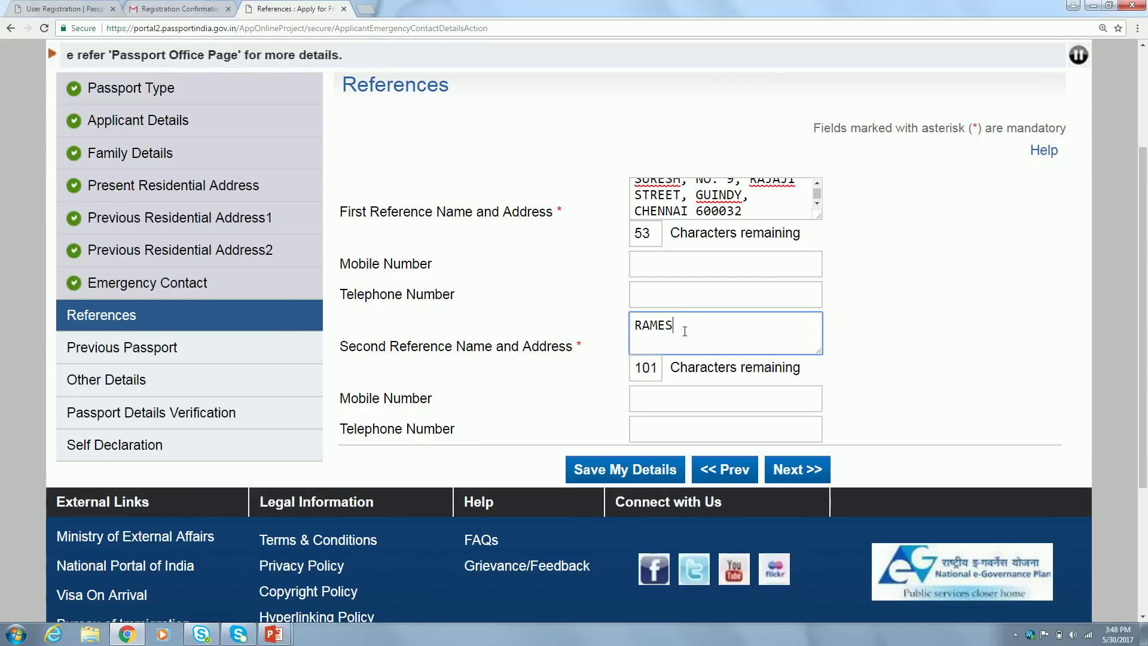
pyautogui.write(', ')
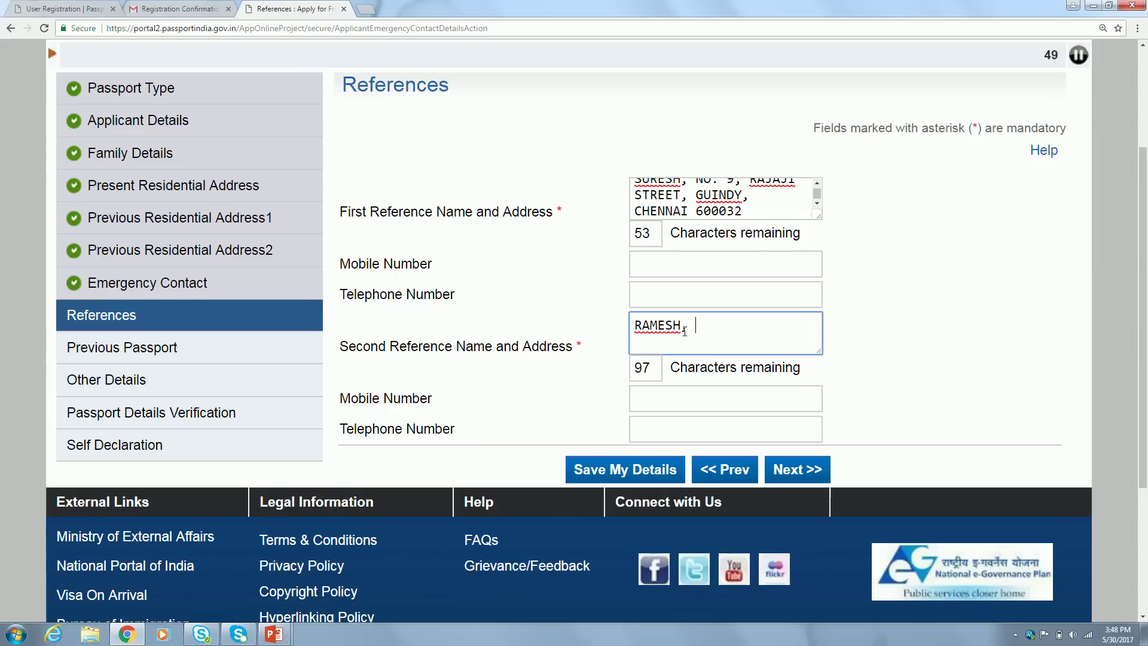
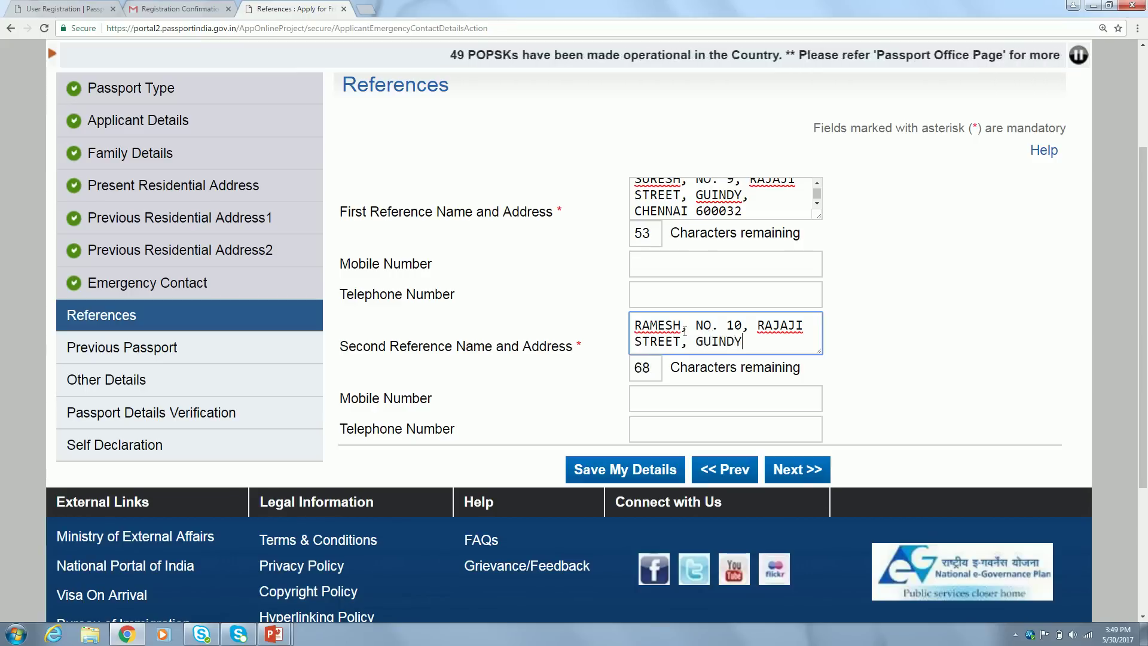
pyautogui.press('Tab')
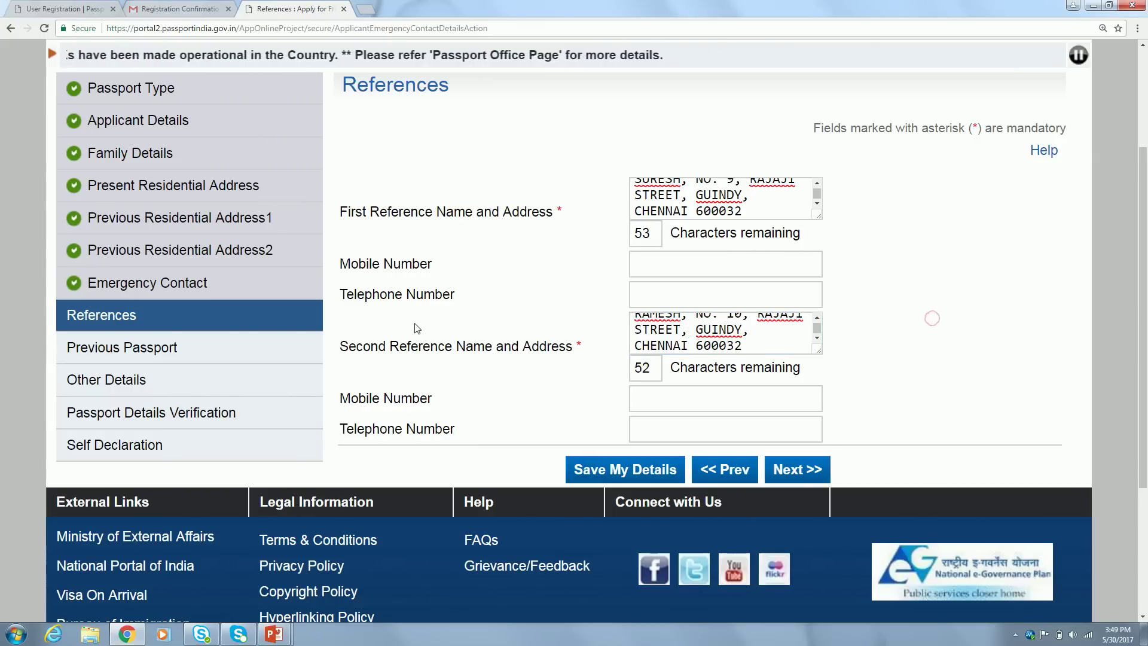
pyautogui.click(712, 404)
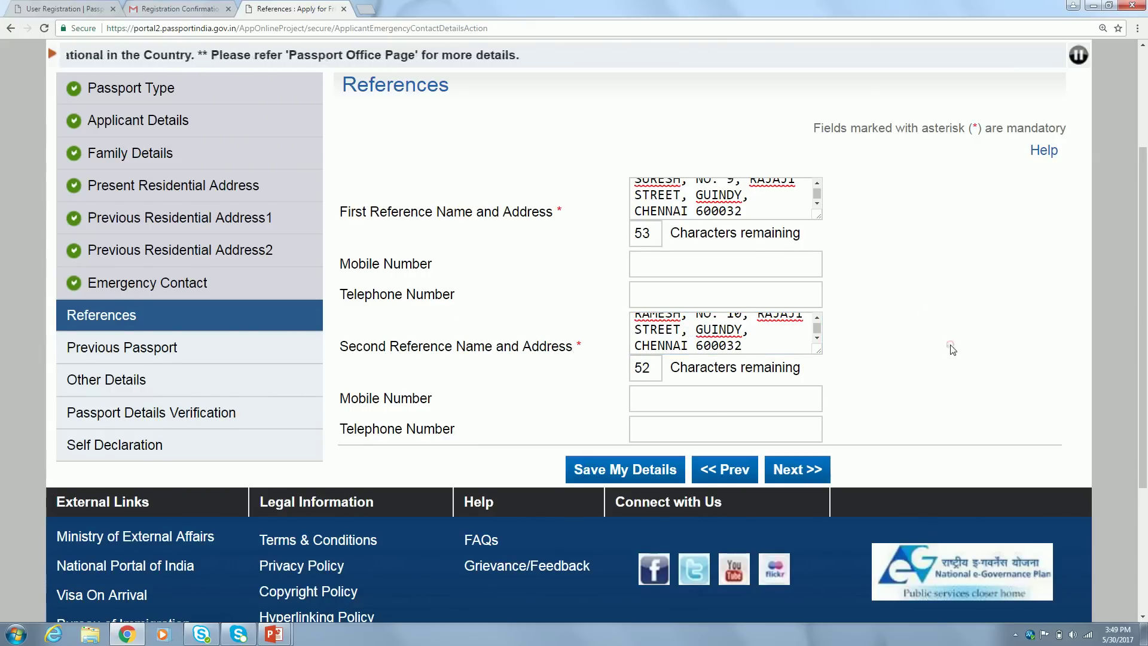
pyautogui.scroll(-1, 953, 350)
pyautogui.click(801, 426)
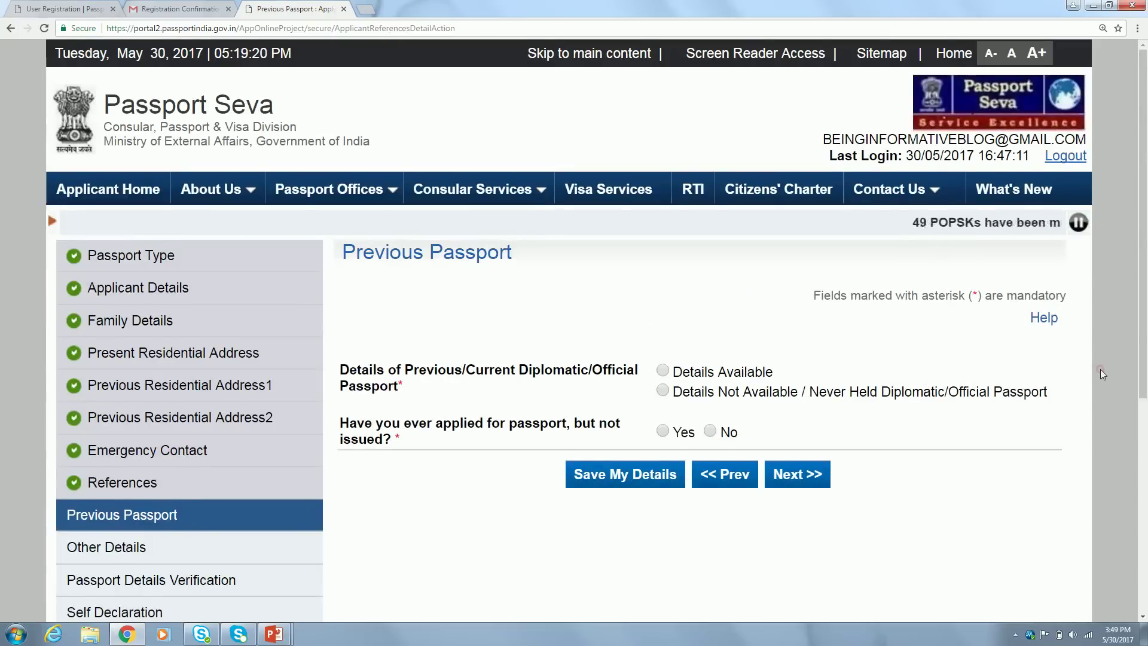
# Choose 'Never Held Diplomatic/Official Passport', answer No to an unissued earlier application, and save
pyautogui.scroll(-2, 1100, 370)
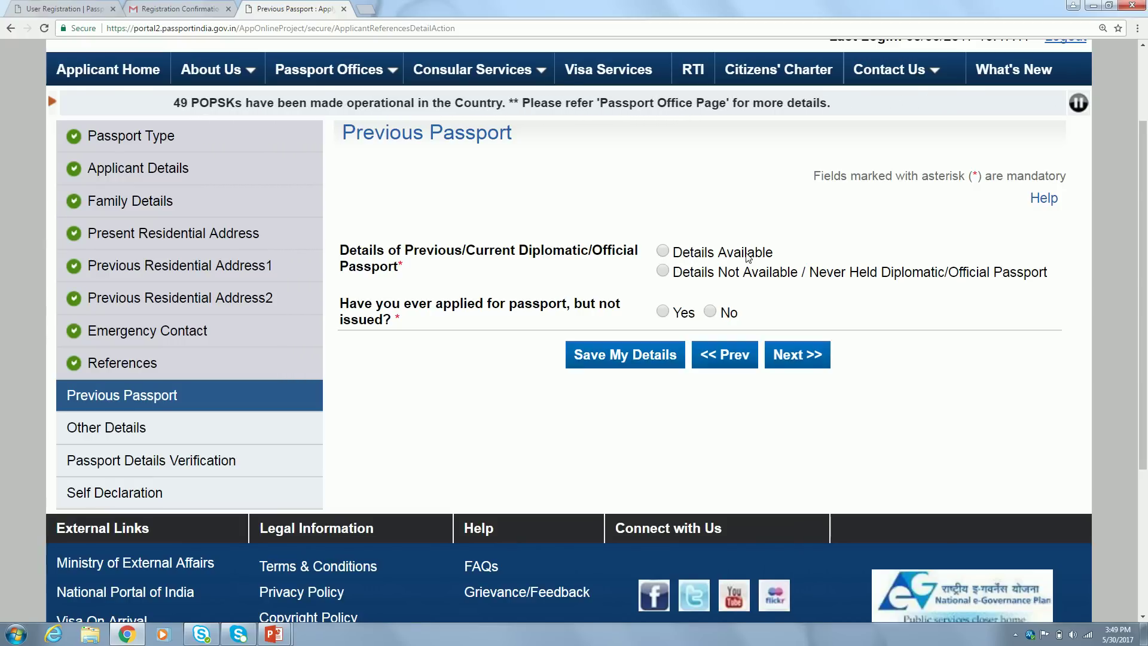
pyautogui.click(663, 272)
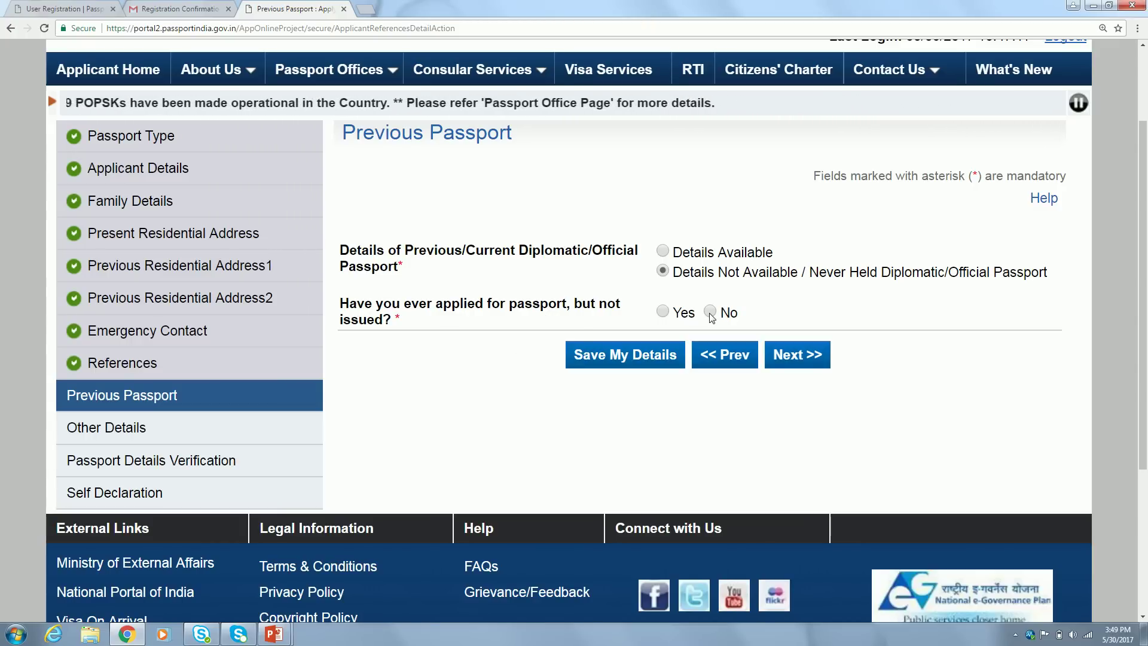
pyautogui.click(664, 311)
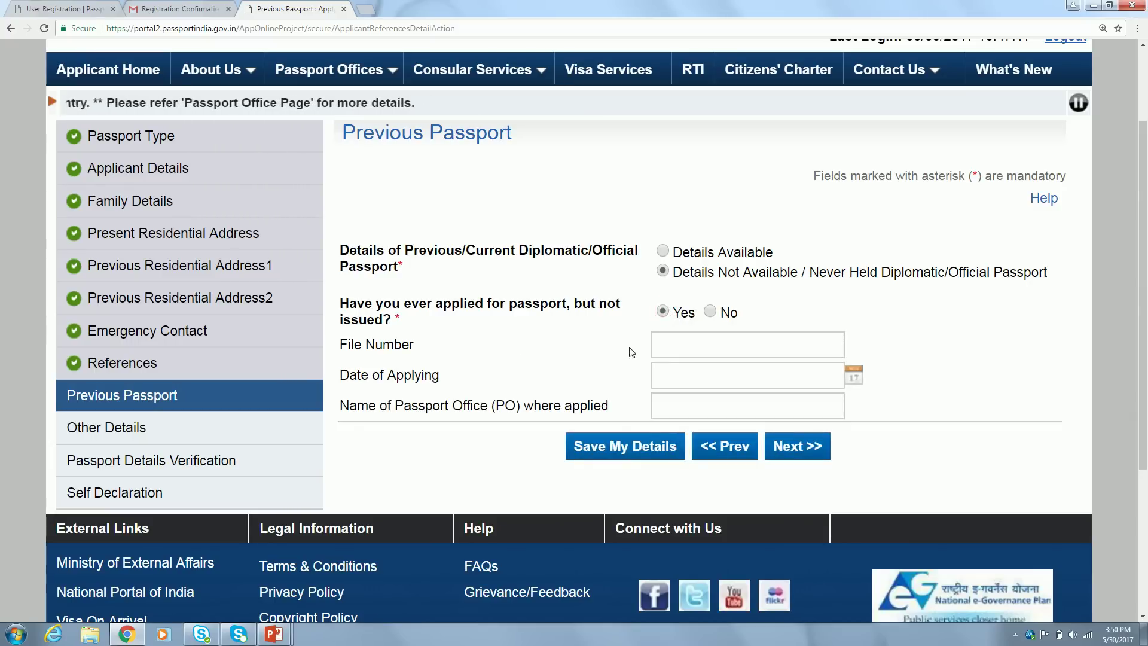
pyautogui.click(683, 349)
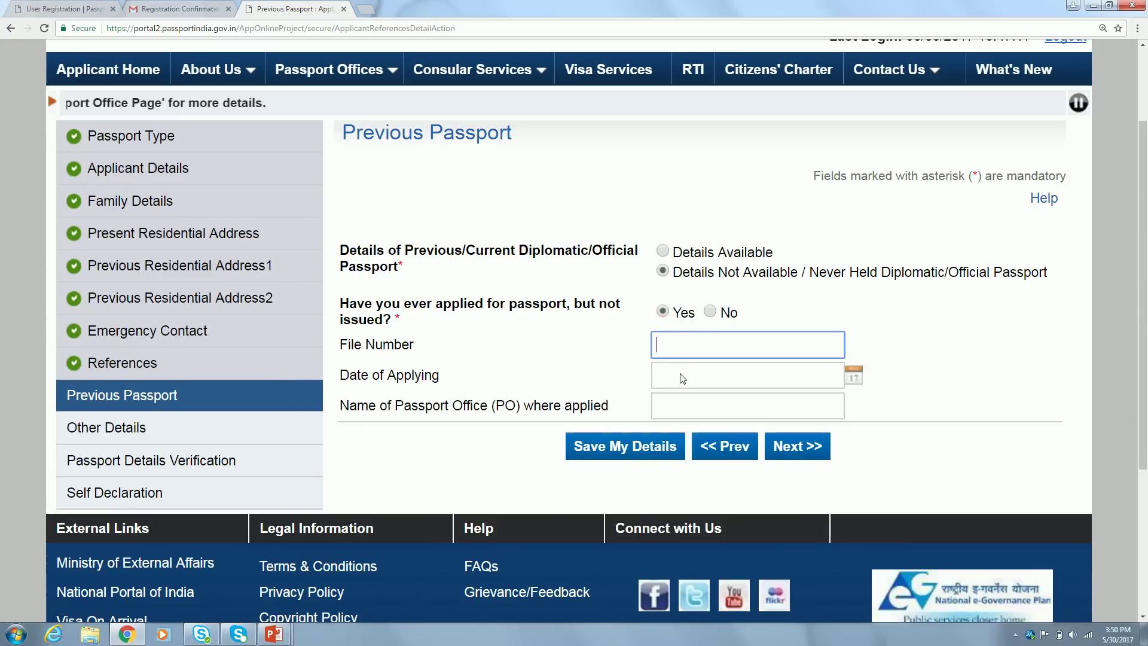
pyautogui.click(700, 375)
pyautogui.click(685, 405)
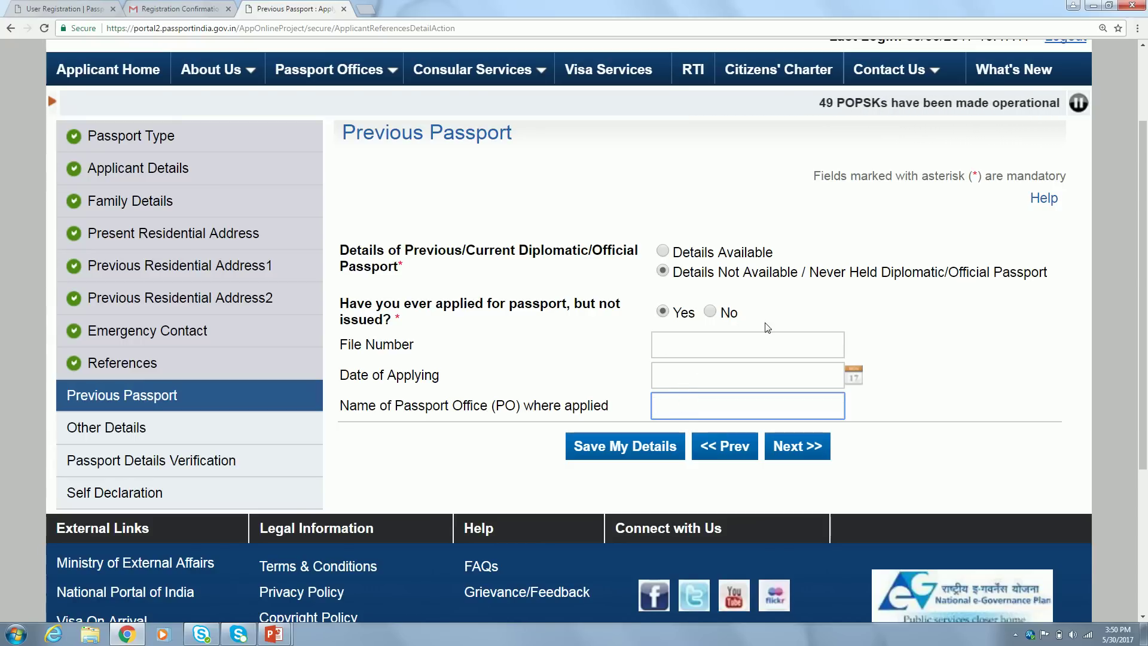
pyautogui.click(710, 310)
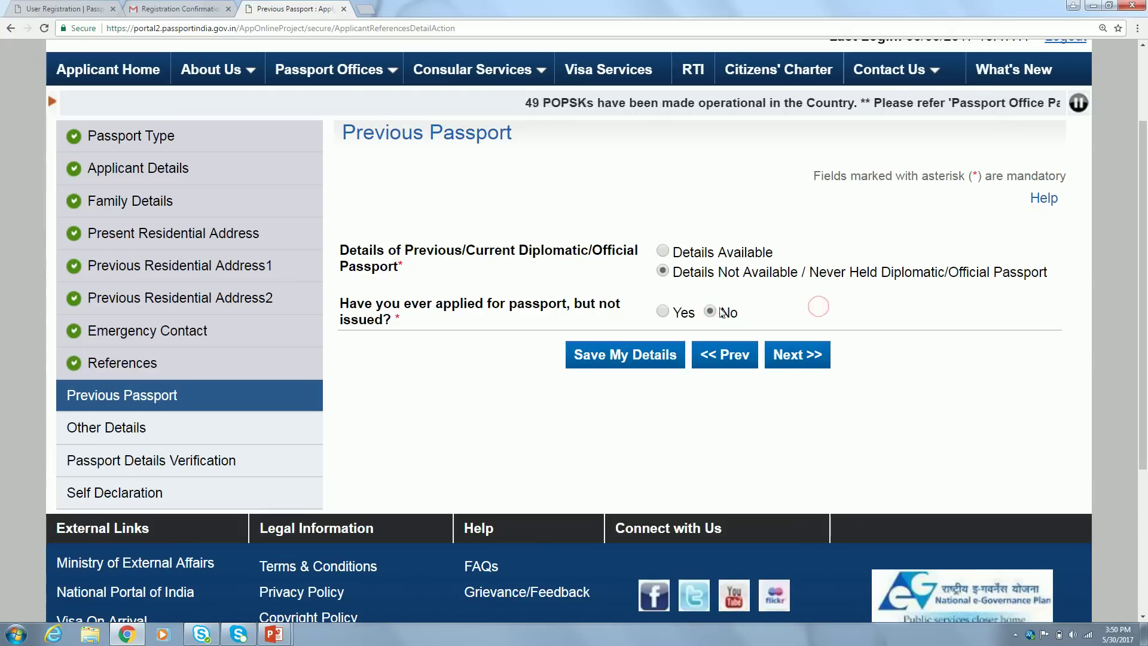
pyautogui.click(798, 354)
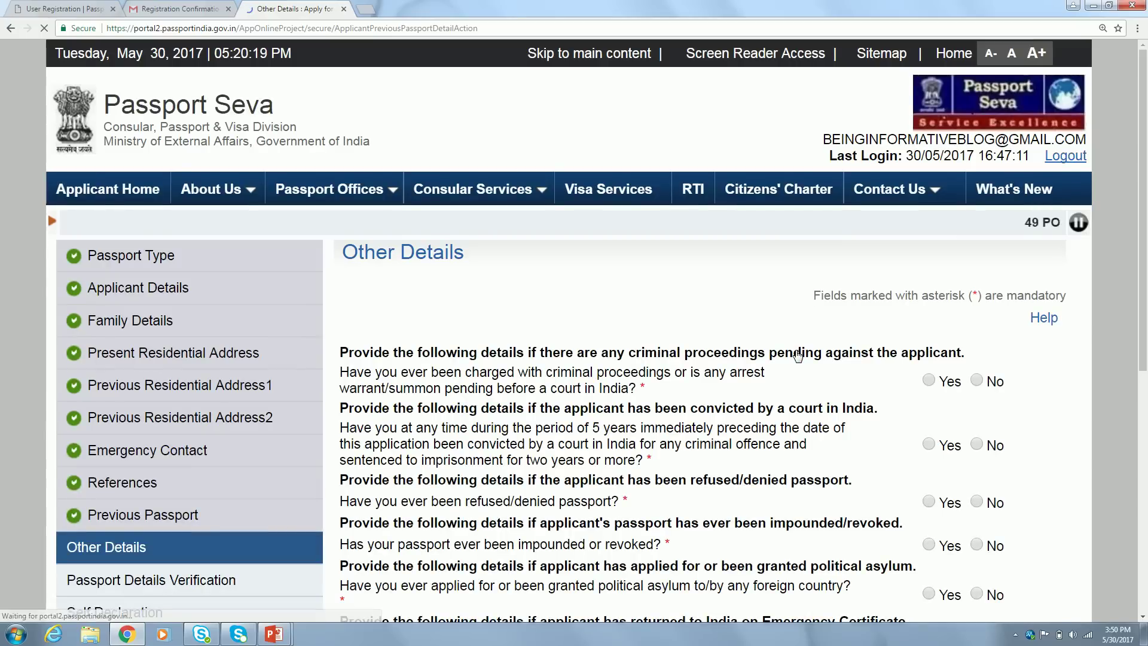
# Answer No to the pending criminal proceedings question, correcting an initial Yes
pyautogui.scroll(-6, 2, 293)
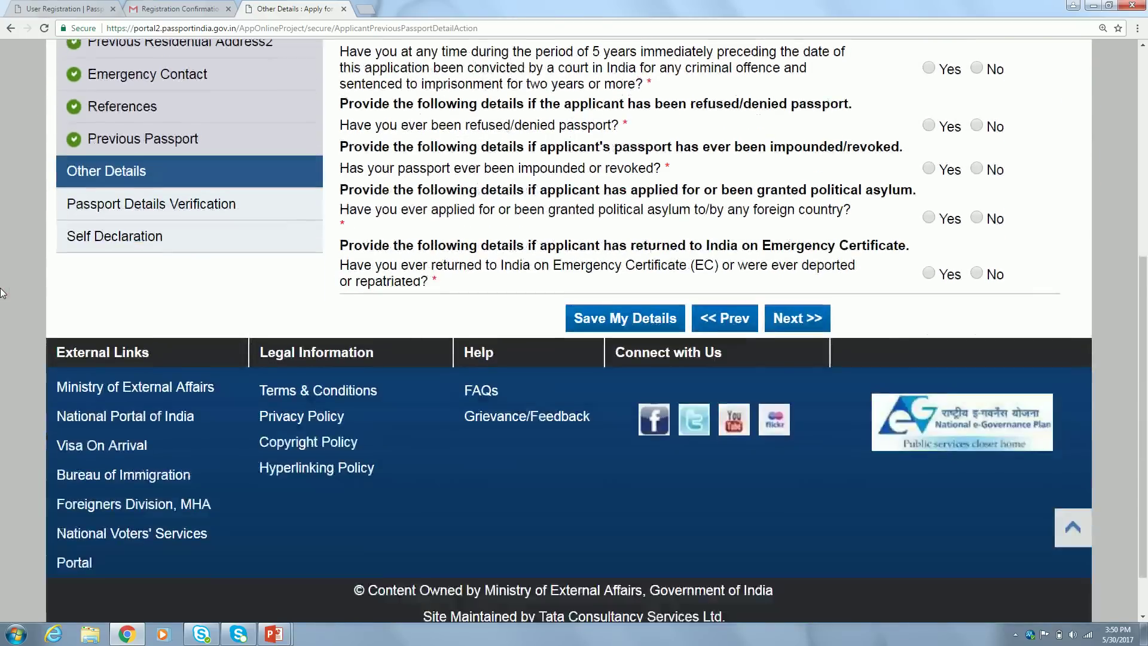
pyautogui.scroll(3, 2, 293)
pyautogui.scroll(1, 3, 293)
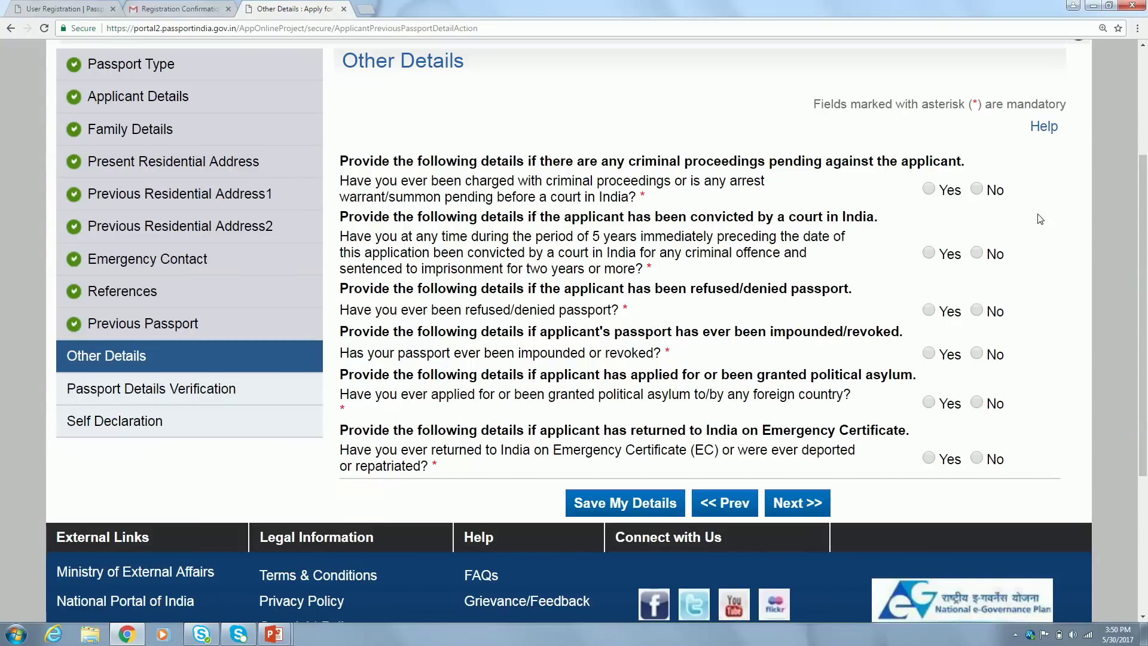
pyautogui.click(928, 189)
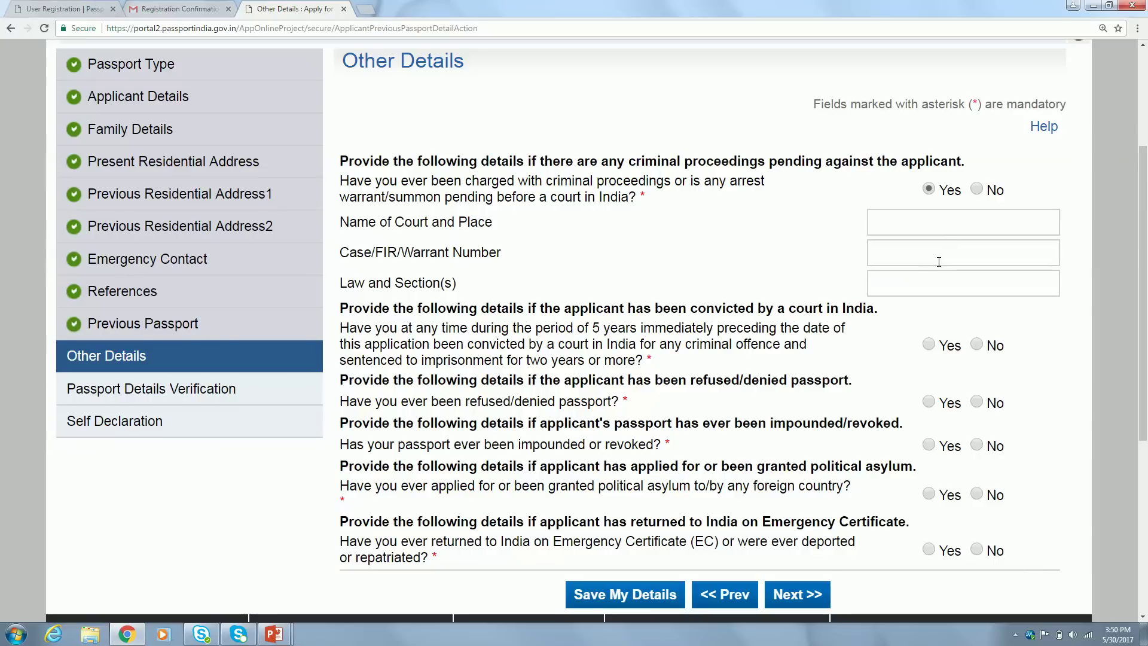
pyautogui.click(977, 189)
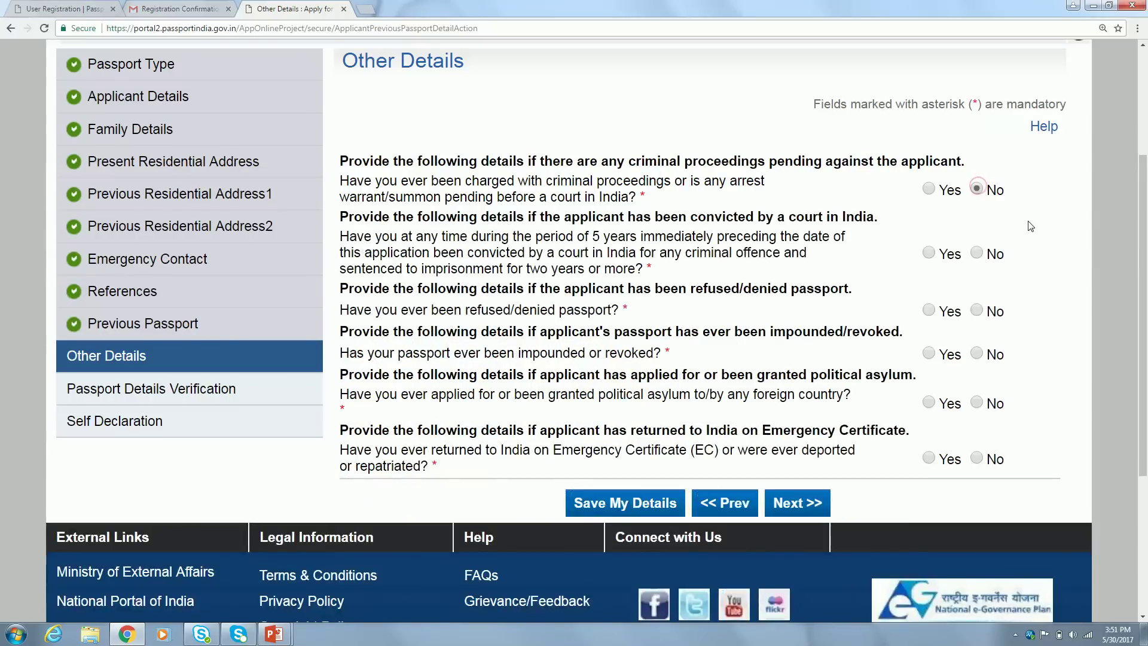
pyautogui.scroll(-1, 1028, 222)
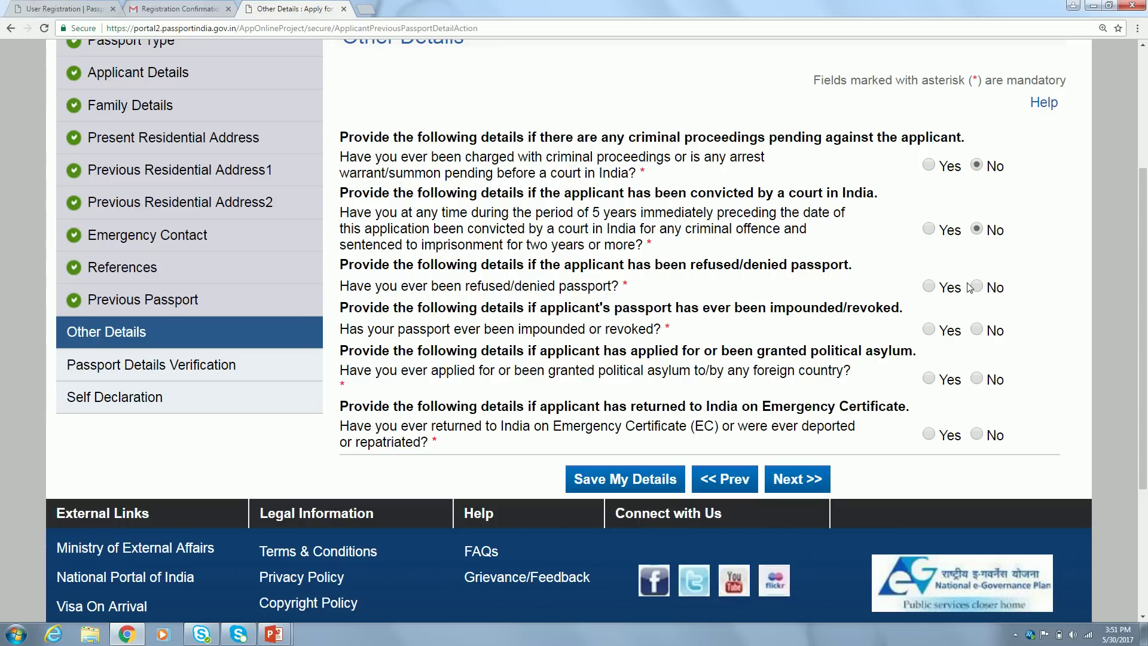
# Answer No to the refused passport, political asylum and Emergency Certificate questions
pyautogui.click(929, 287)
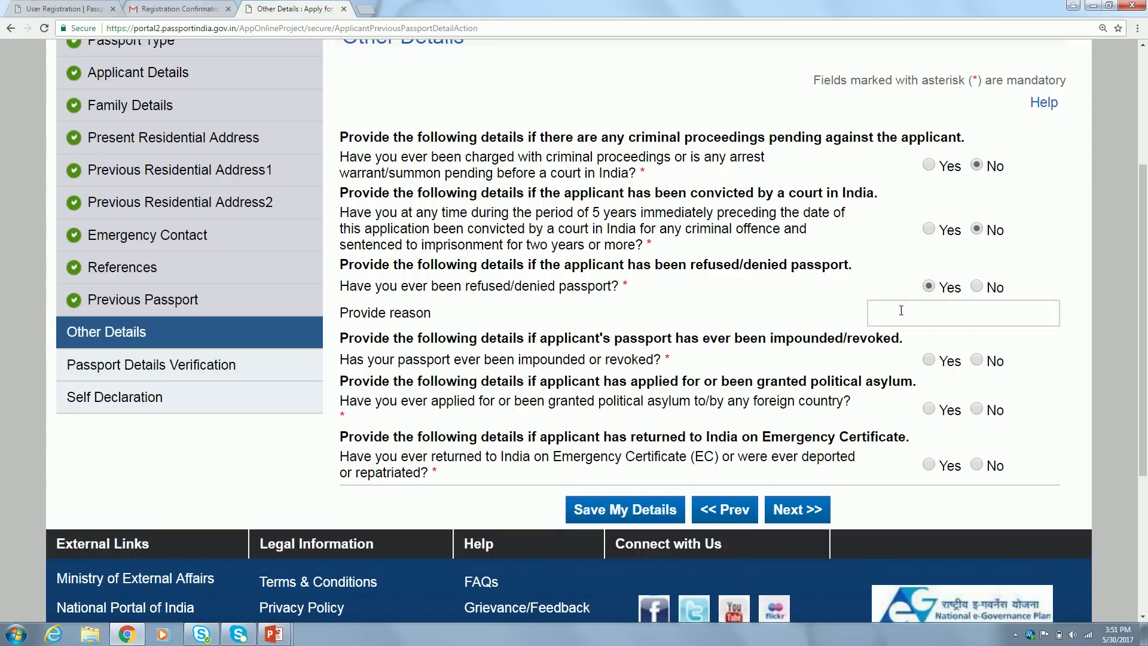
pyautogui.click(978, 290)
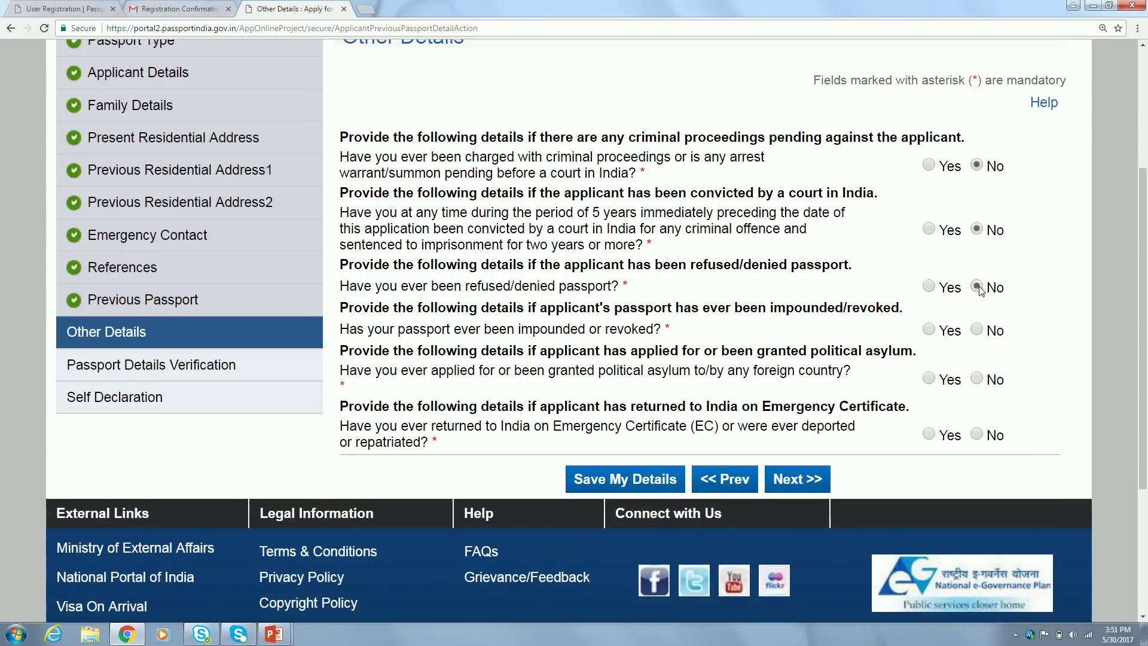
pyautogui.scroll(-1, 1036, 300)
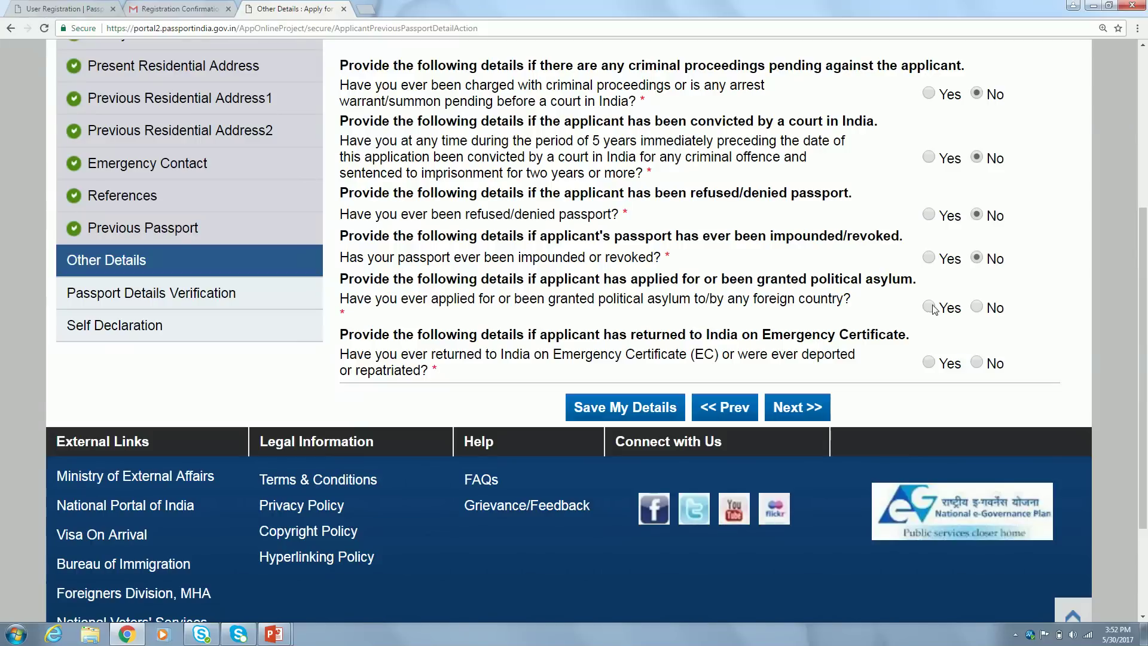
pyautogui.click(977, 307)
pyautogui.click(976, 363)
# Save Other Details, review the Passport Preview Details, and continue to Self Declaration
pyautogui.click(807, 408)
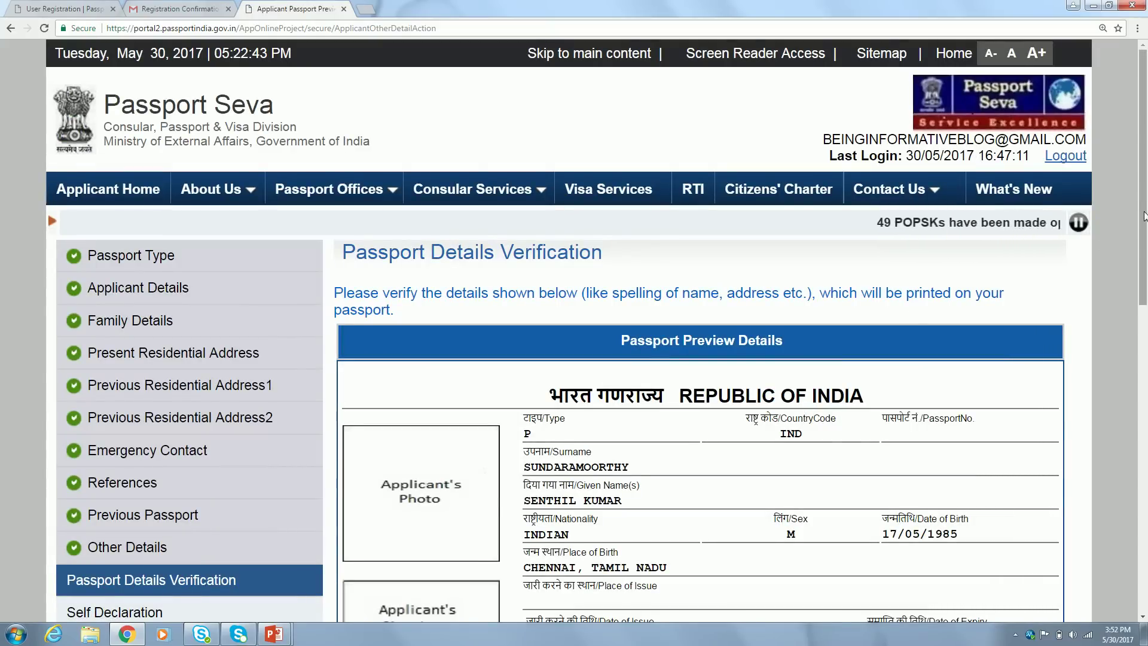
pyautogui.scroll(-5, 1144, 215)
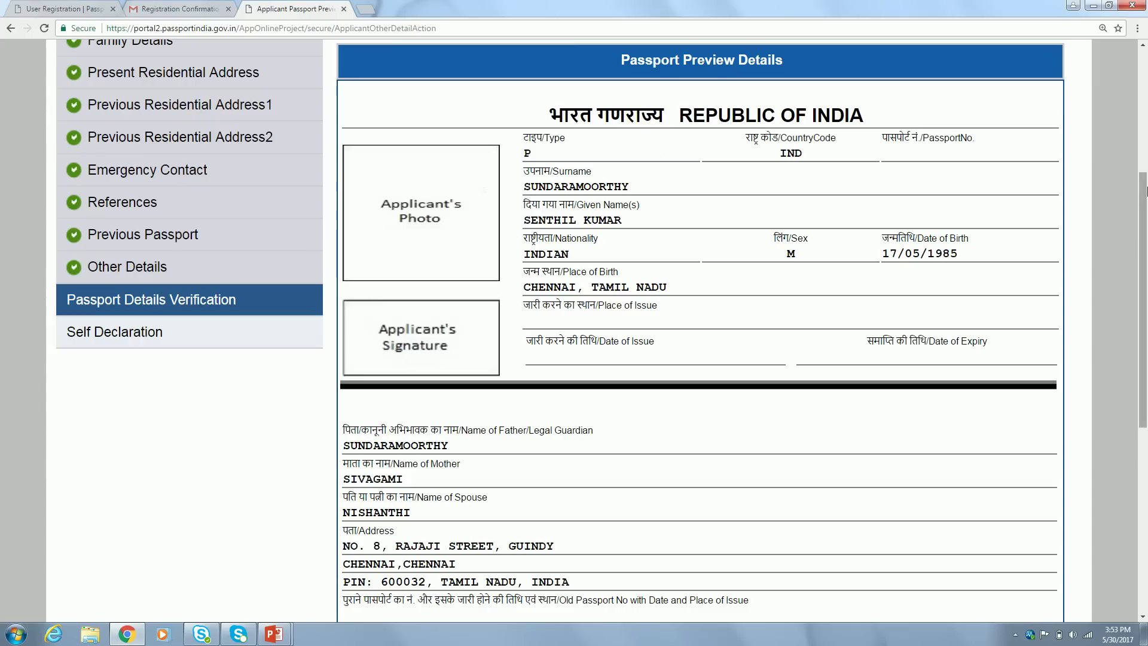
pyautogui.scroll(-1, 1143, 192)
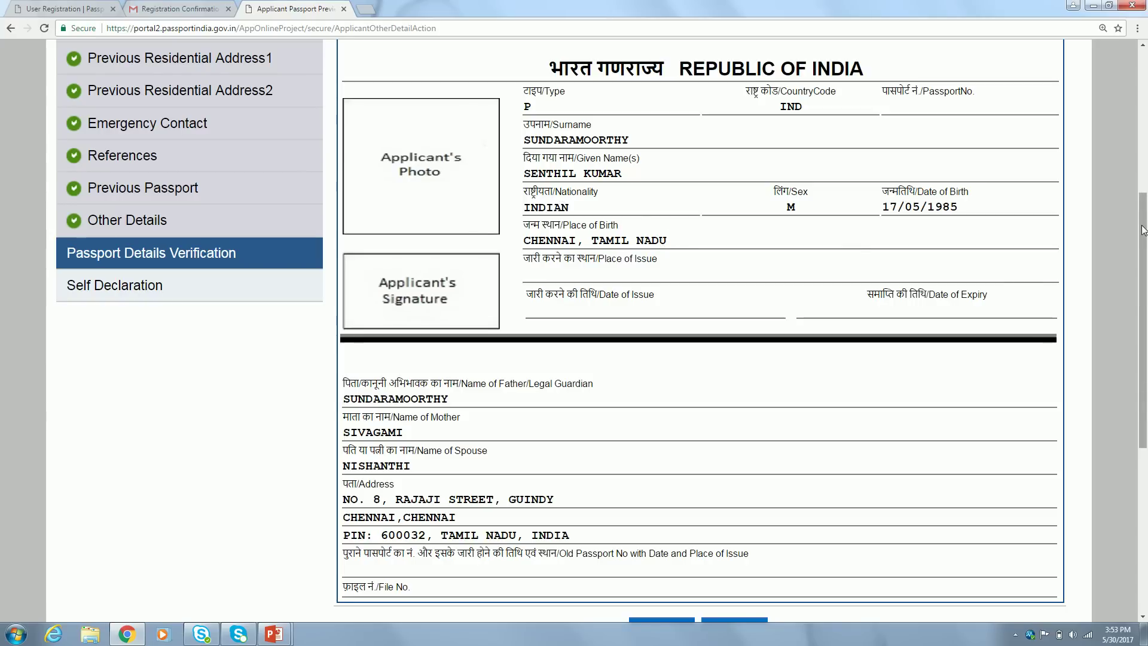
pyautogui.moveTo(1142, 231); pyautogui.dragTo(1143, 293)
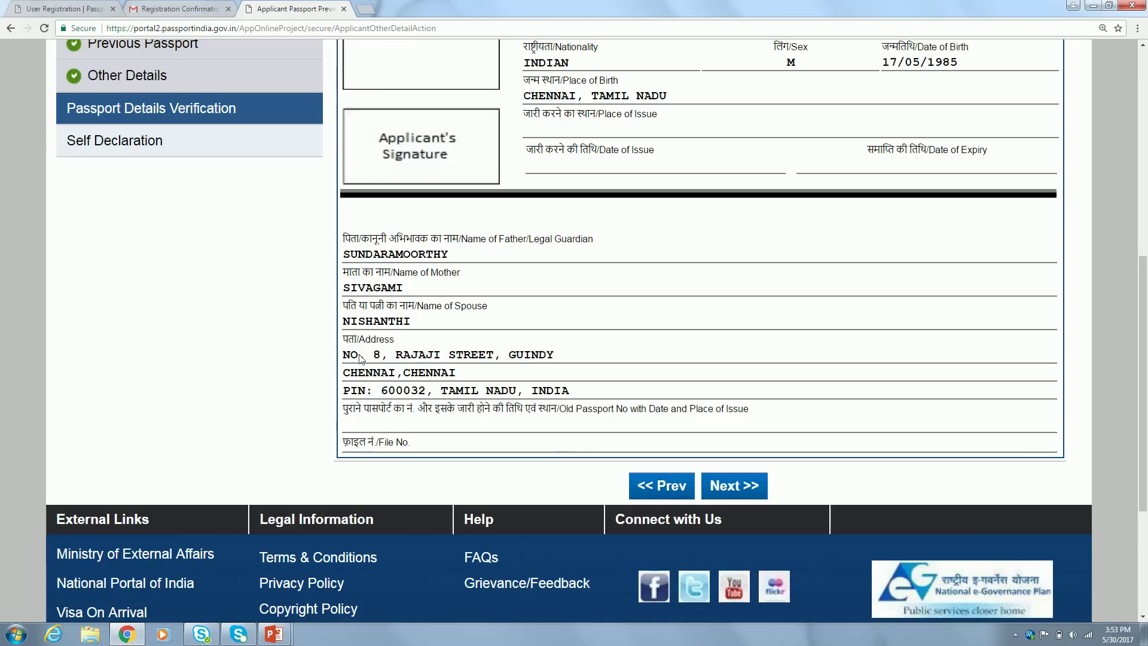
pyautogui.scroll(2, 217, 332)
pyautogui.scroll(2, 217, 332)
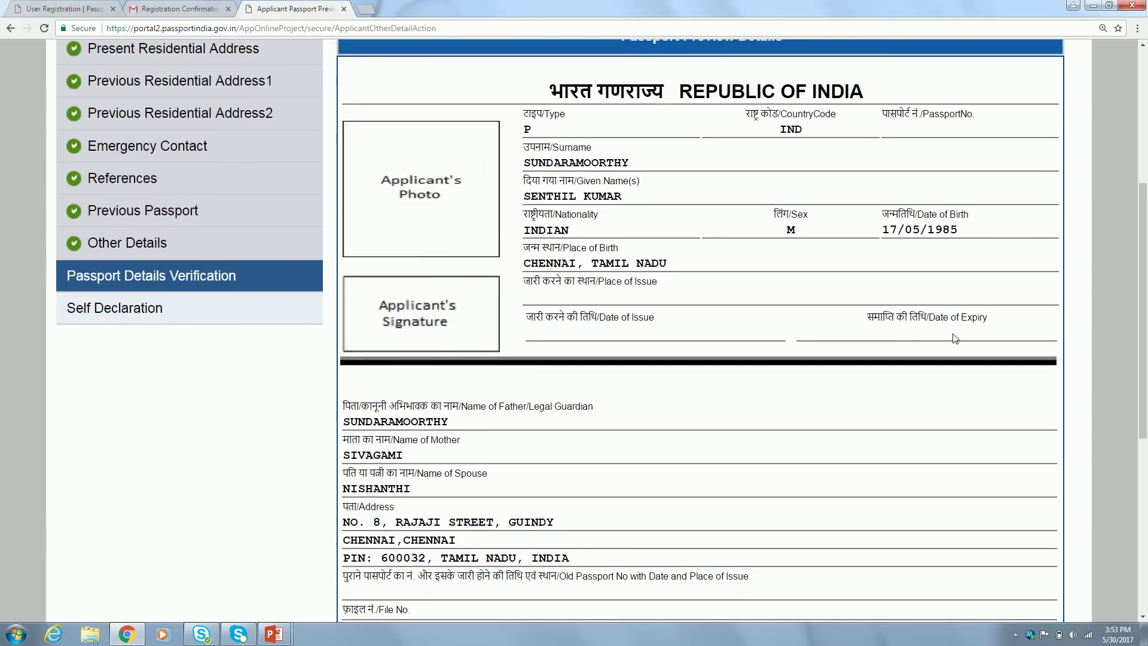
pyautogui.moveTo(1145, 302); pyautogui.dragTo(1145, 370)
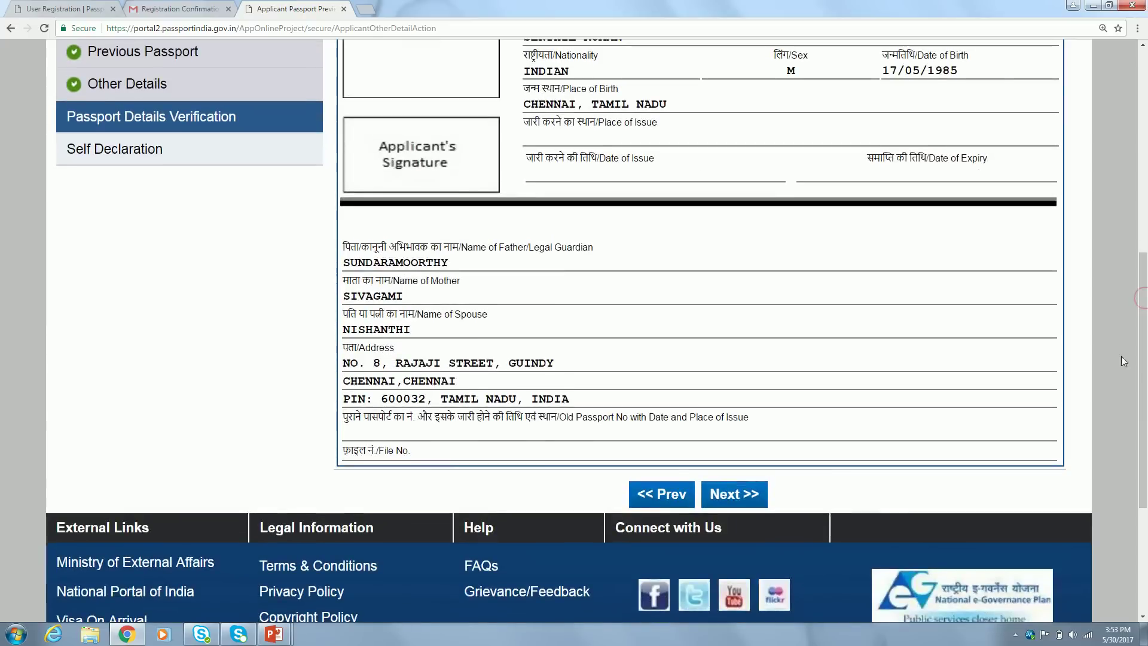
pyautogui.click(729, 492)
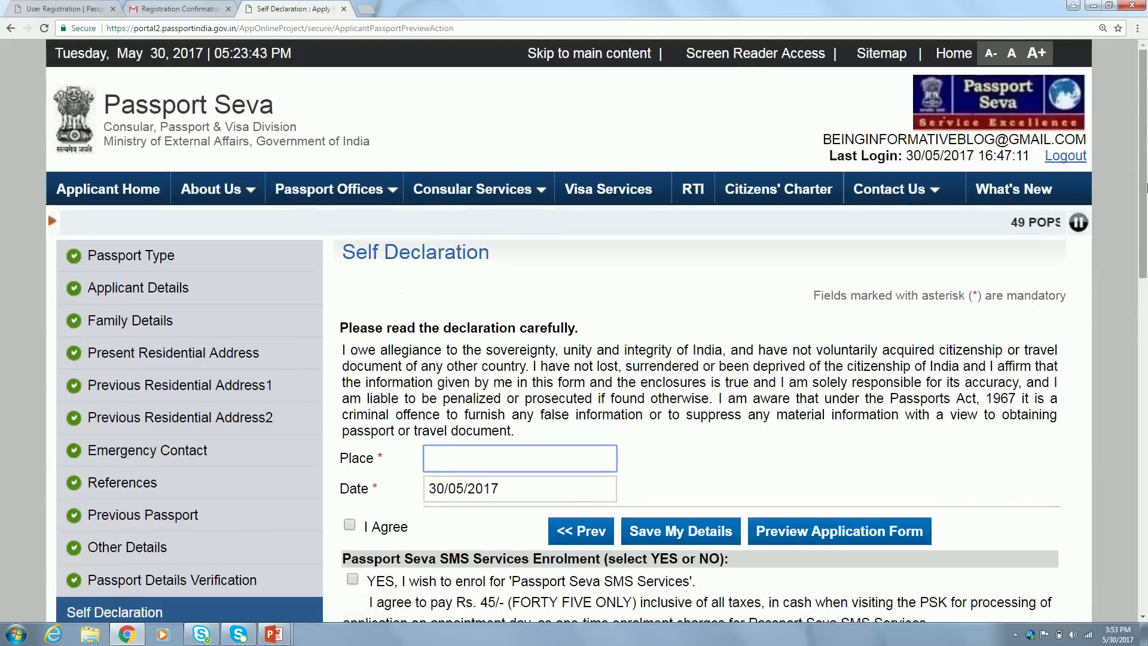
# Enter CHENNAI as the Place and tick the I Agree declaration checkbox
pyautogui.moveTo(1143, 190); pyautogui.dragTo(1145, 263)
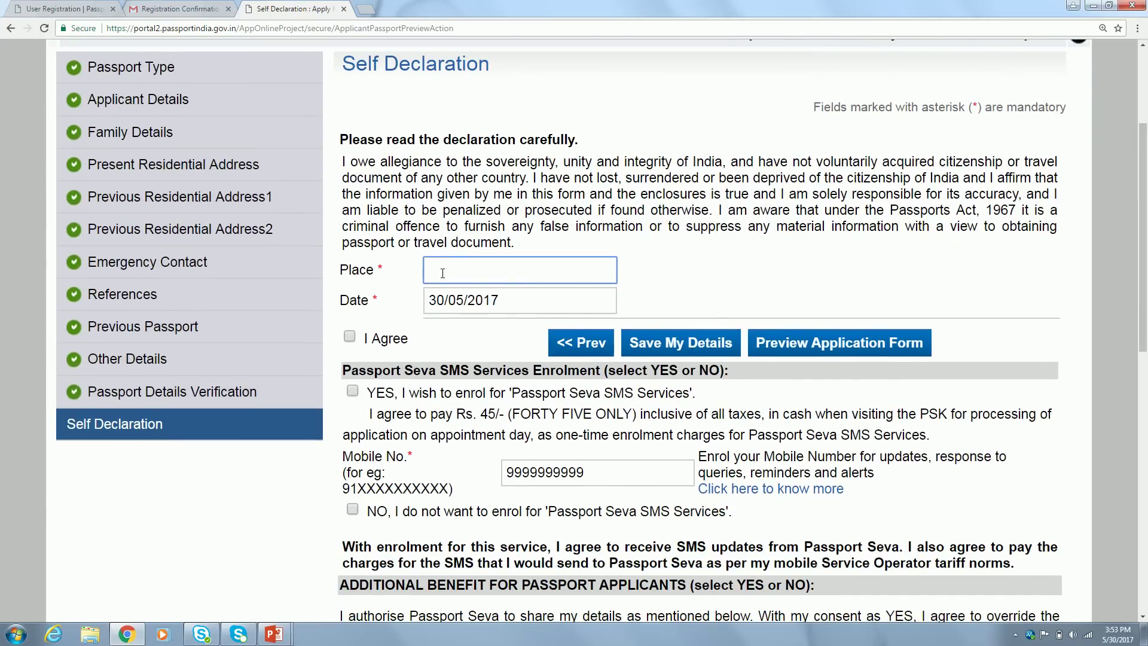
pyautogui.write('CHENNAI')
pyautogui.click(344, 435)
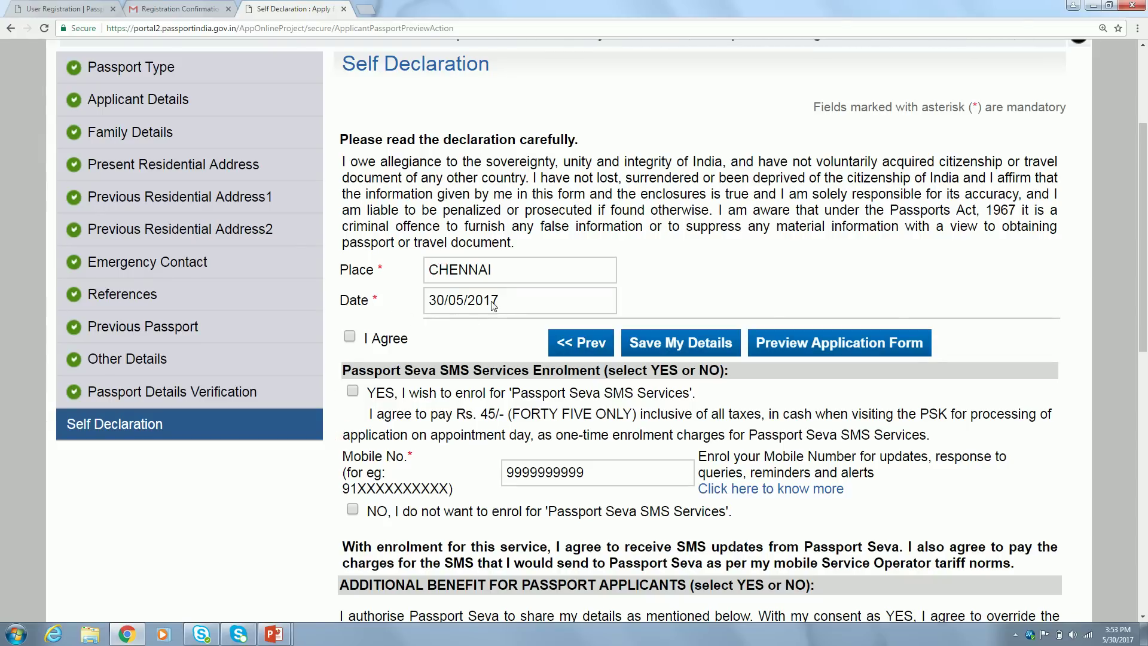
pyautogui.click(352, 336)
pyautogui.scroll(-2, 1119, 292)
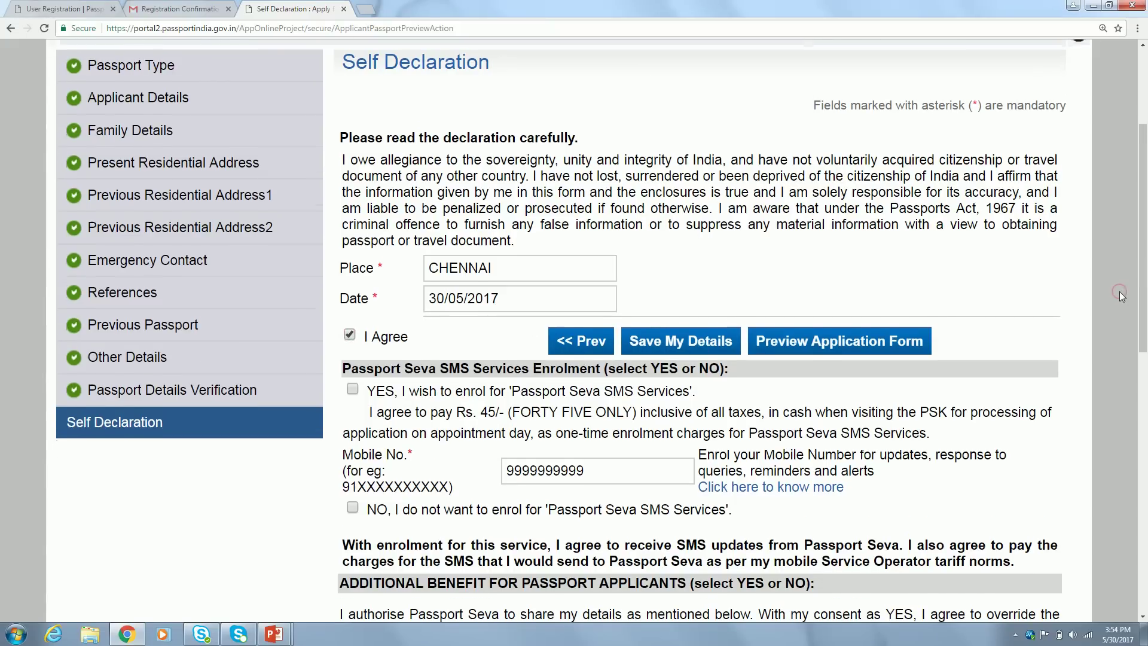
pyautogui.scroll(-2, 1120, 291)
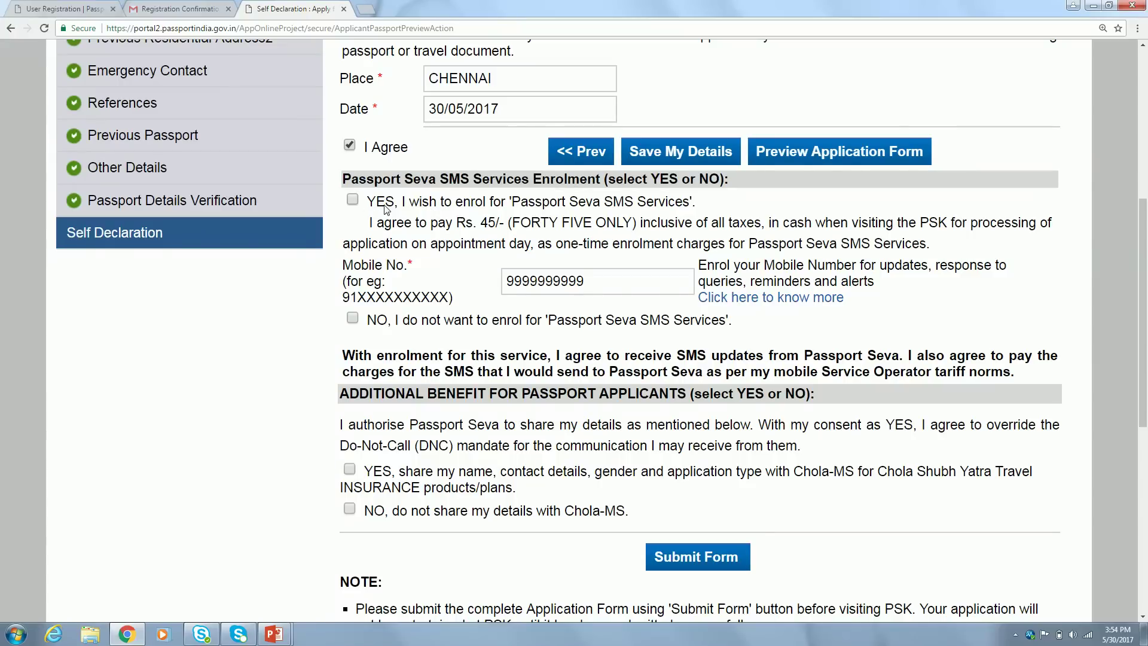
# Opt in to Passport Seva SMS Services for the mobile number, toggling NO and back to YES
pyautogui.click(352, 199)
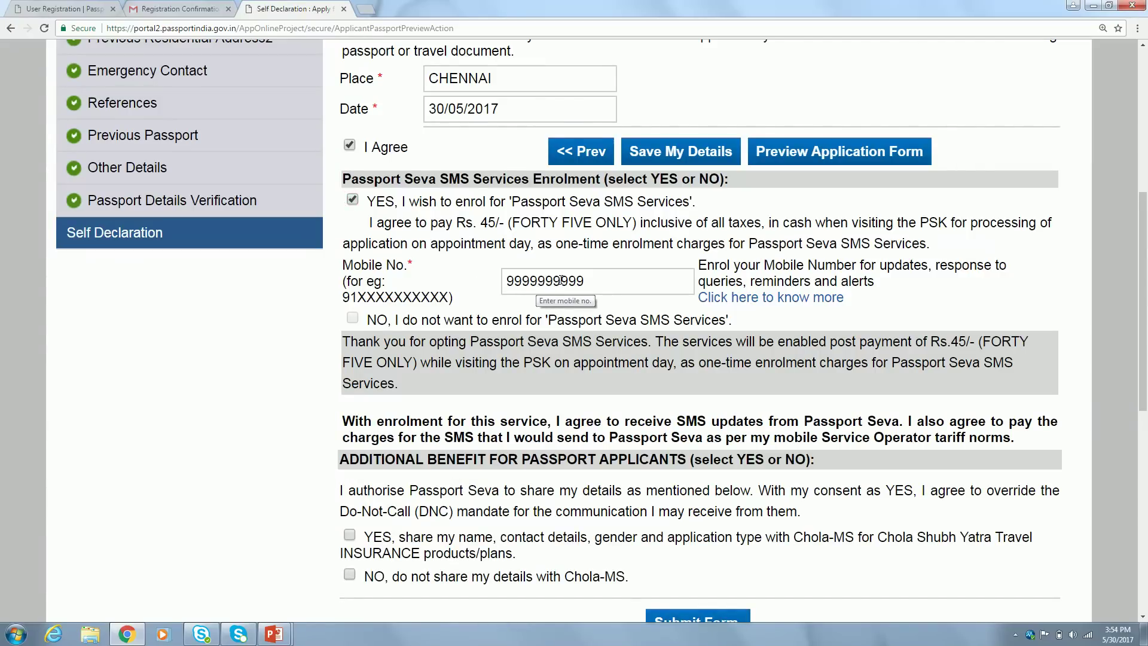
pyautogui.doubleClick(620, 281)
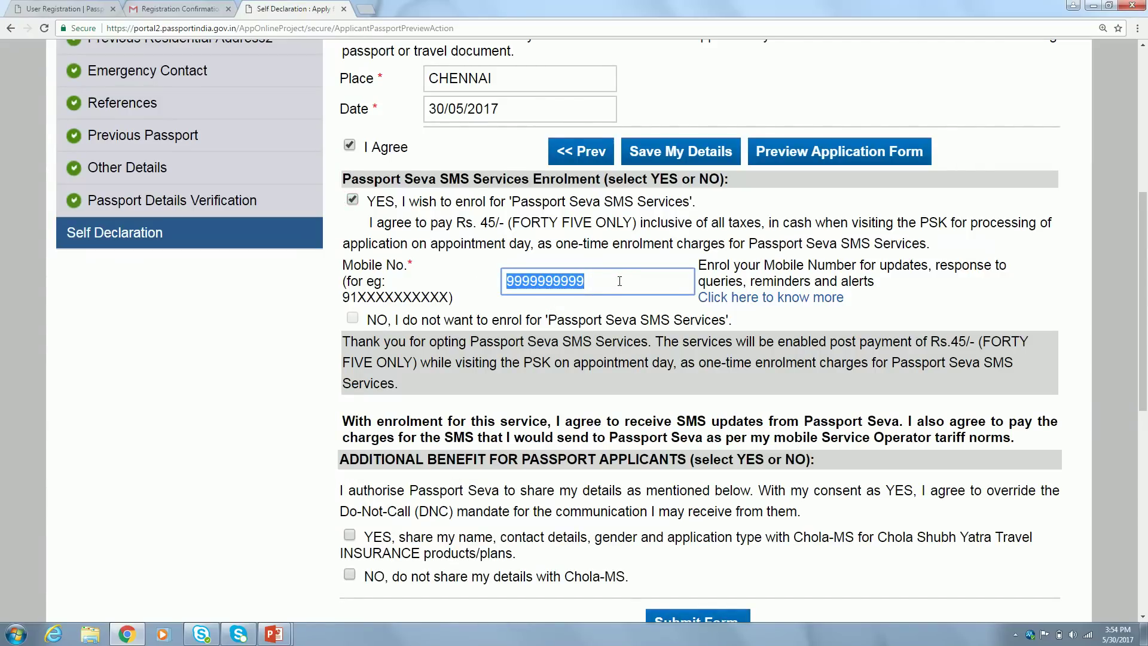
pyautogui.click(316, 295)
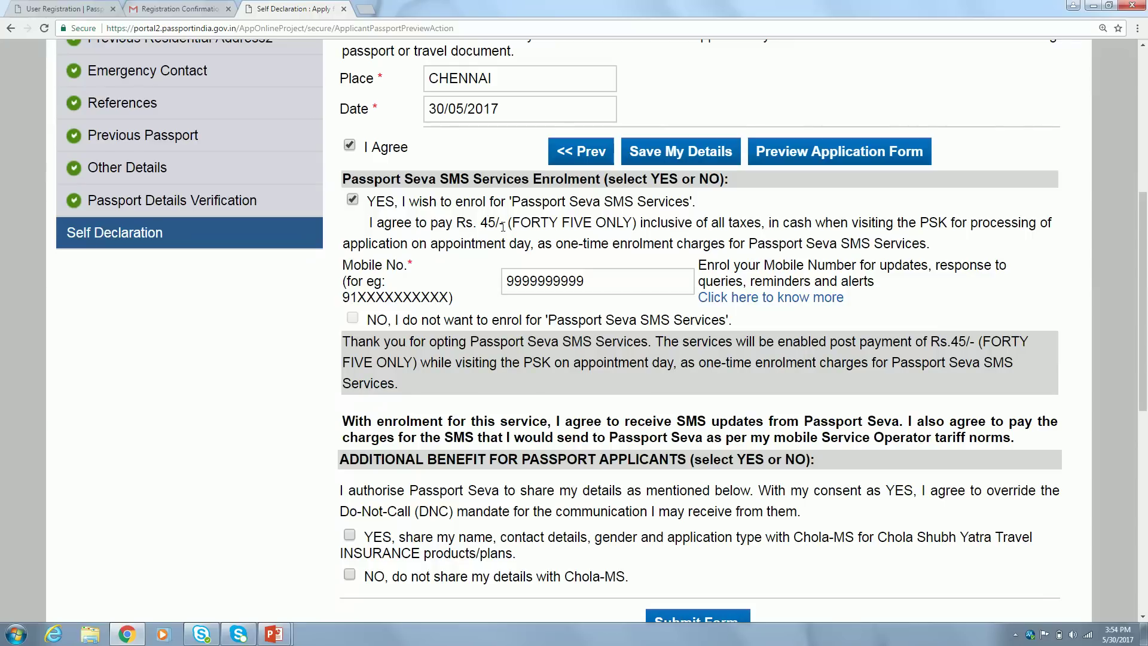
pyautogui.click(352, 318)
pyautogui.click(353, 200)
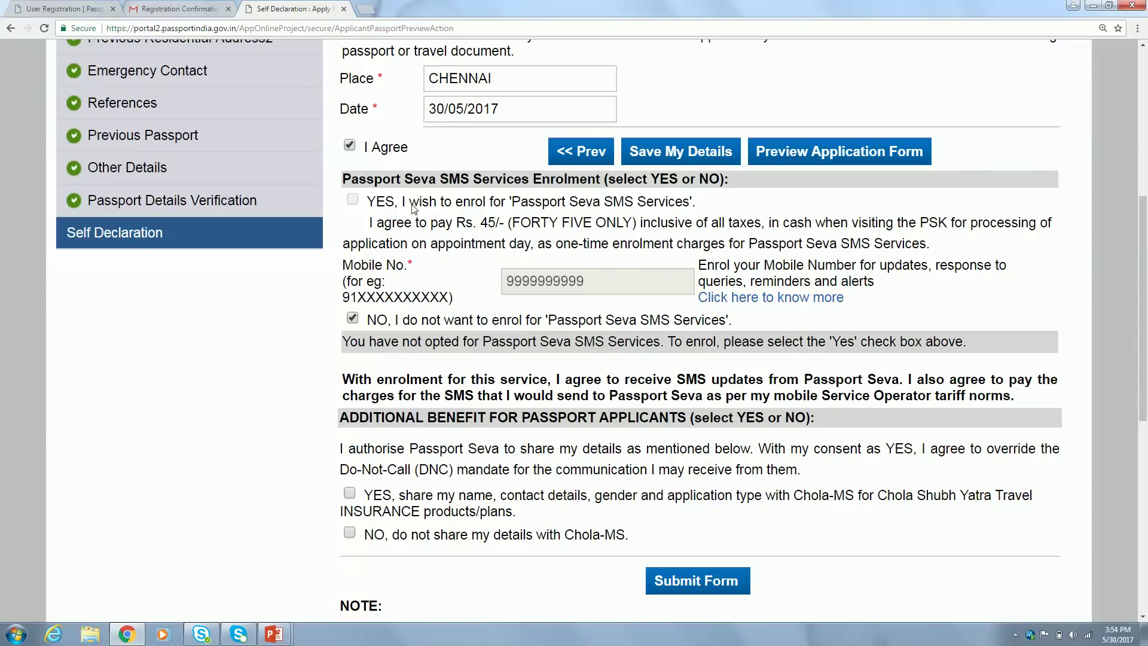
pyautogui.click(357, 200)
pyautogui.click(355, 200)
pyautogui.click(352, 317)
pyautogui.click(227, 350)
pyautogui.scroll(-2, 227, 353)
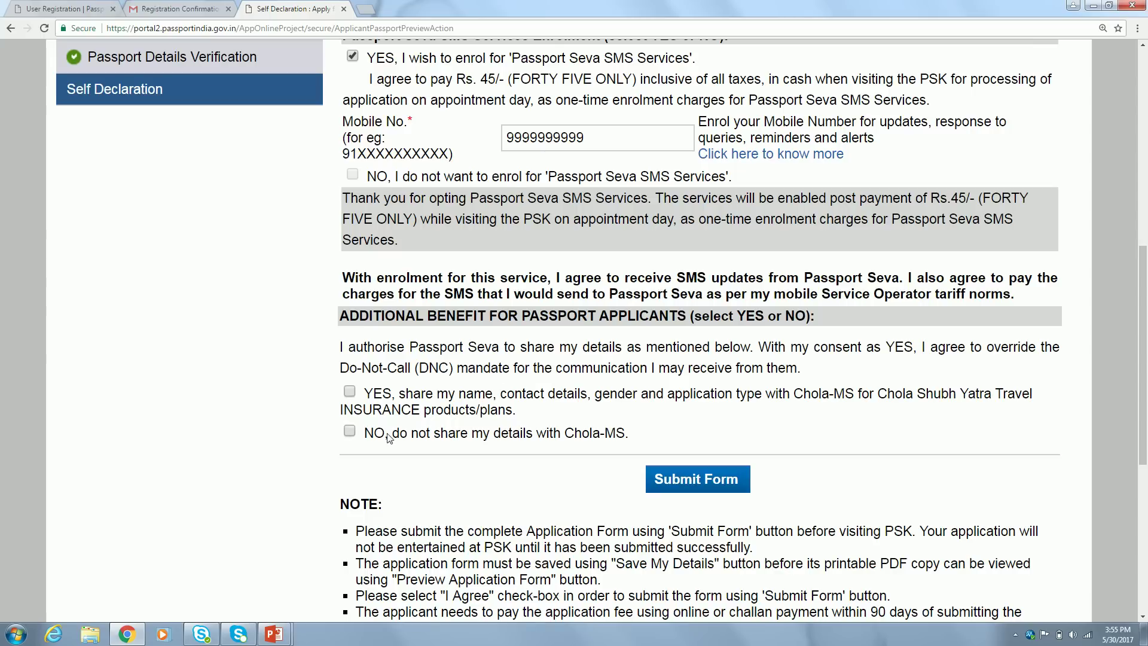
pyautogui.scroll(-1, 273, 384)
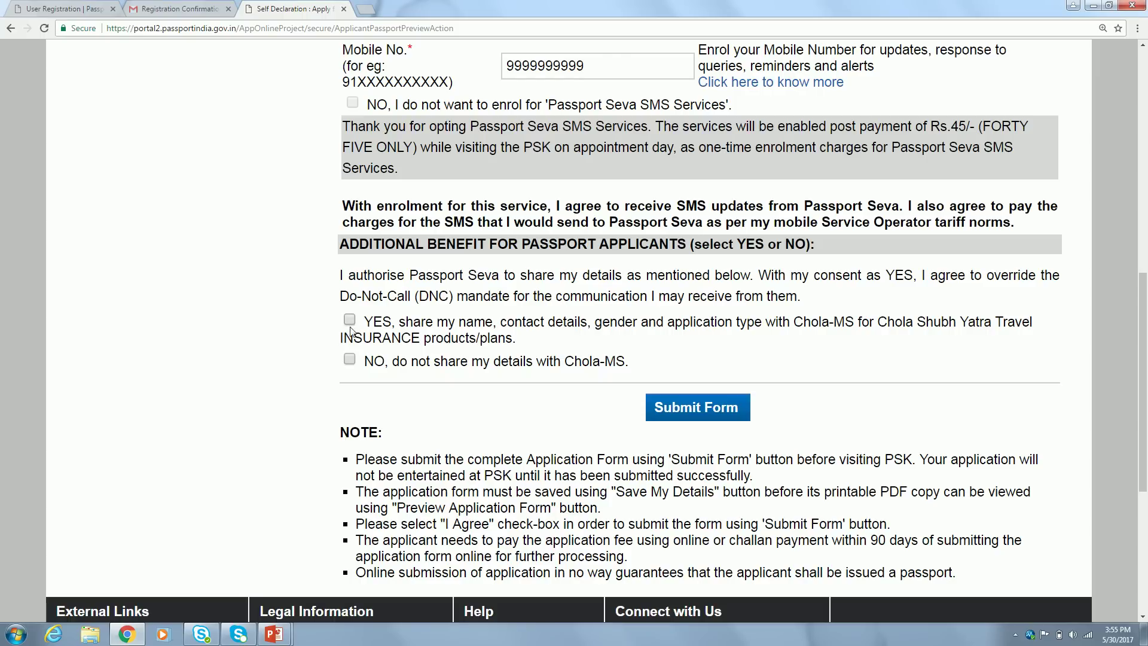
# Tick 'NO, do not share my details with Chola-MS' and review the form
pyautogui.click(349, 360)
pyautogui.scroll(-2, 258, 388)
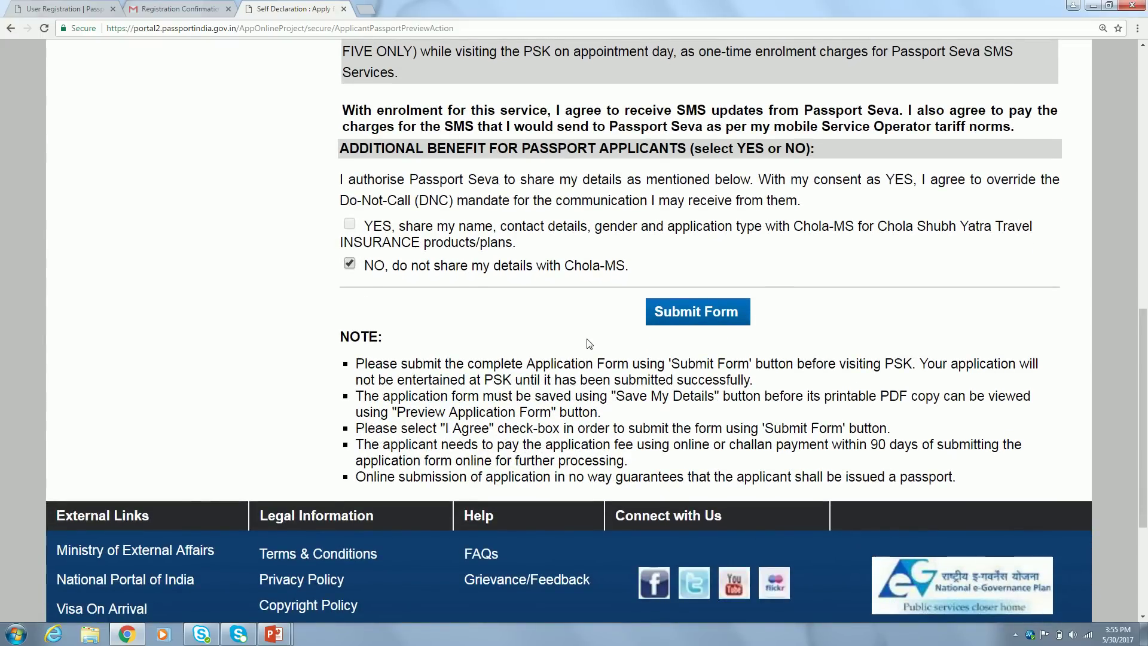
pyautogui.scroll(1, 250, 292)
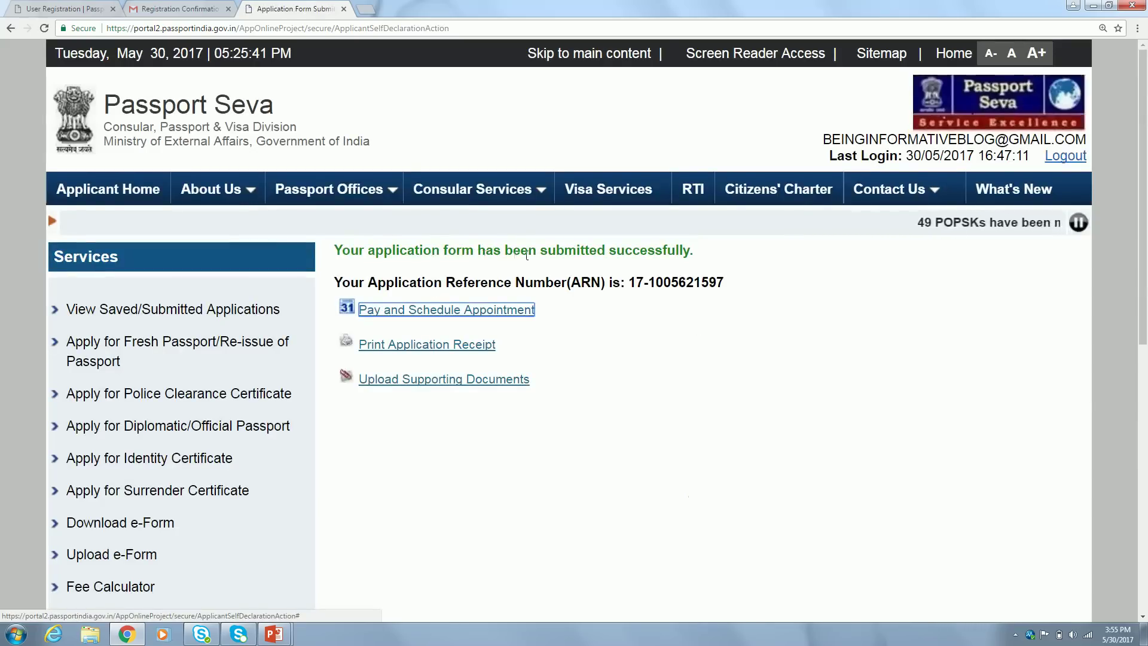
# Highlight the Application Reference Number on the confirmation page, then clear the highlight
pyautogui.doubleClick(658, 251)
pyautogui.doubleClick(664, 283)
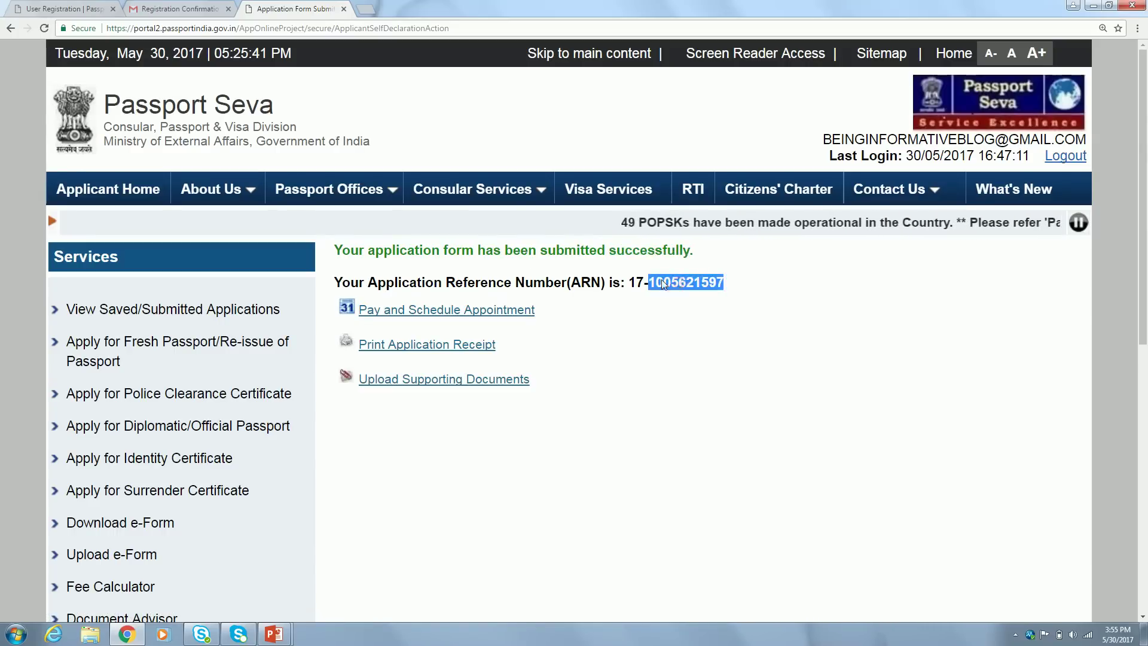
pyautogui.click(603, 315)
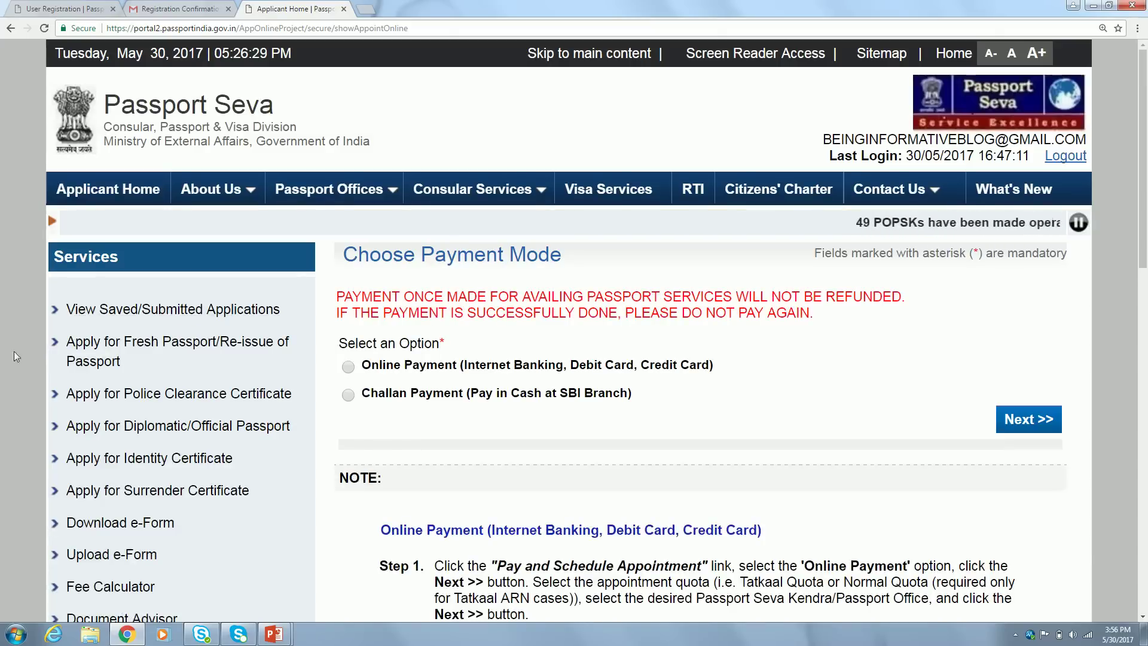
# Scroll down the confirmation page to reach Pay and Schedule Appointment
pyautogui.scroll(-2, 3, 351)
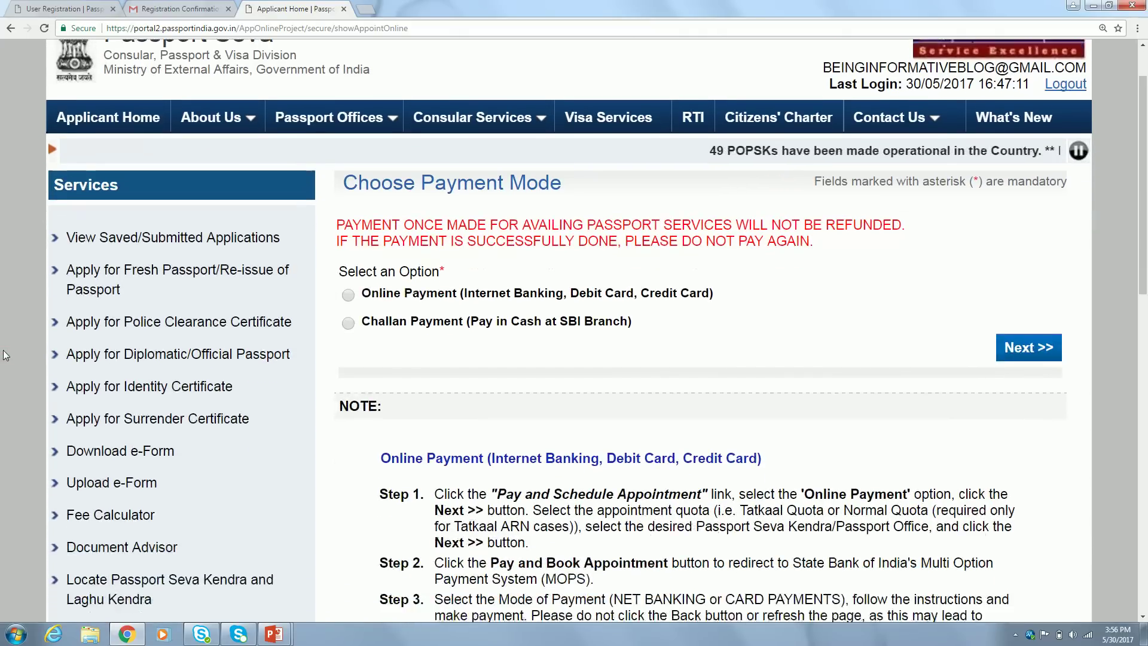
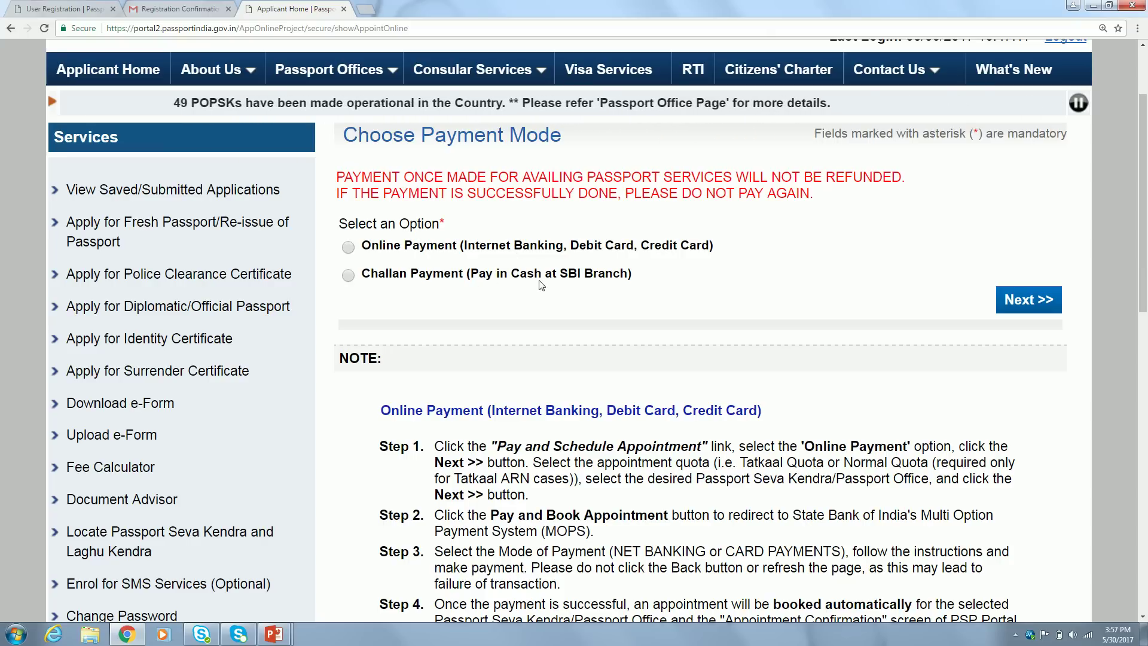
# Switch the payment mode from Challan Payment to Online Payment and continue
pyautogui.click(383, 275)
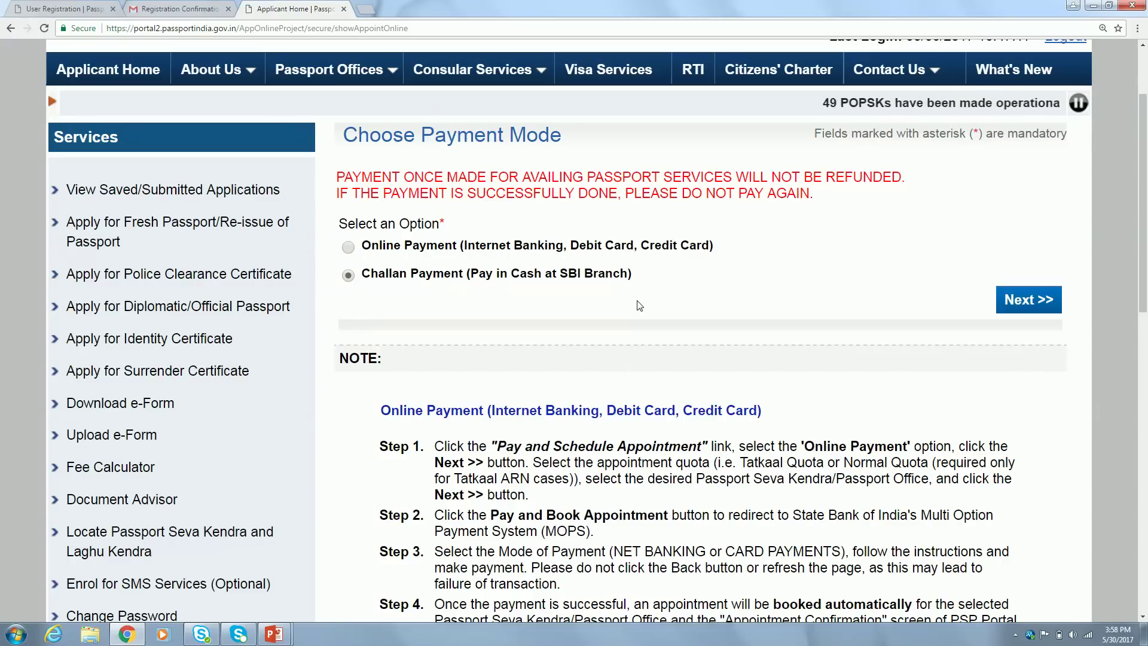
pyautogui.click(348, 246)
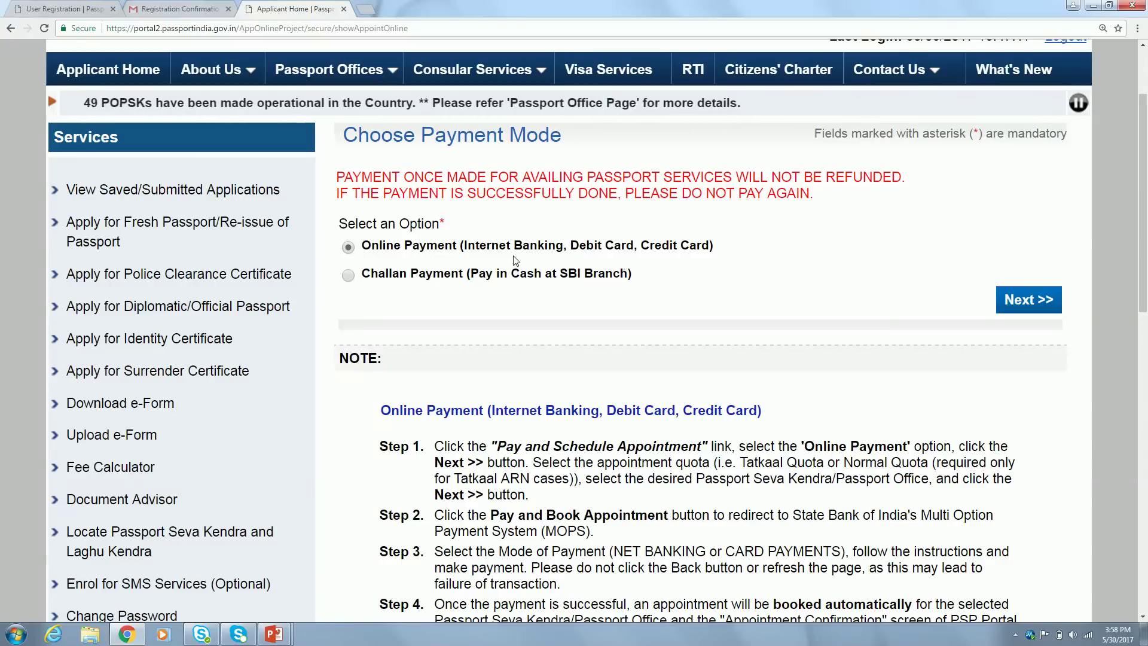
pyautogui.click(1029, 299)
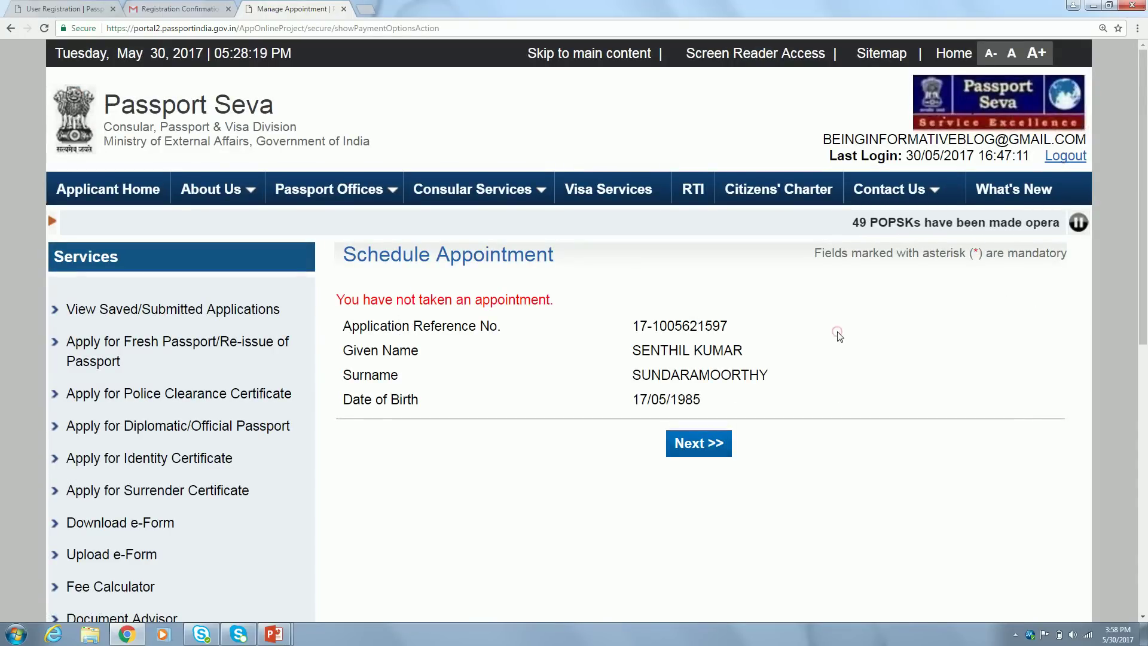
# Load the appointment slots page listing RPO Chennai availability, with PSK Saligramam earliest on 31/05/2017
pyautogui.scroll(-2, 838, 335)
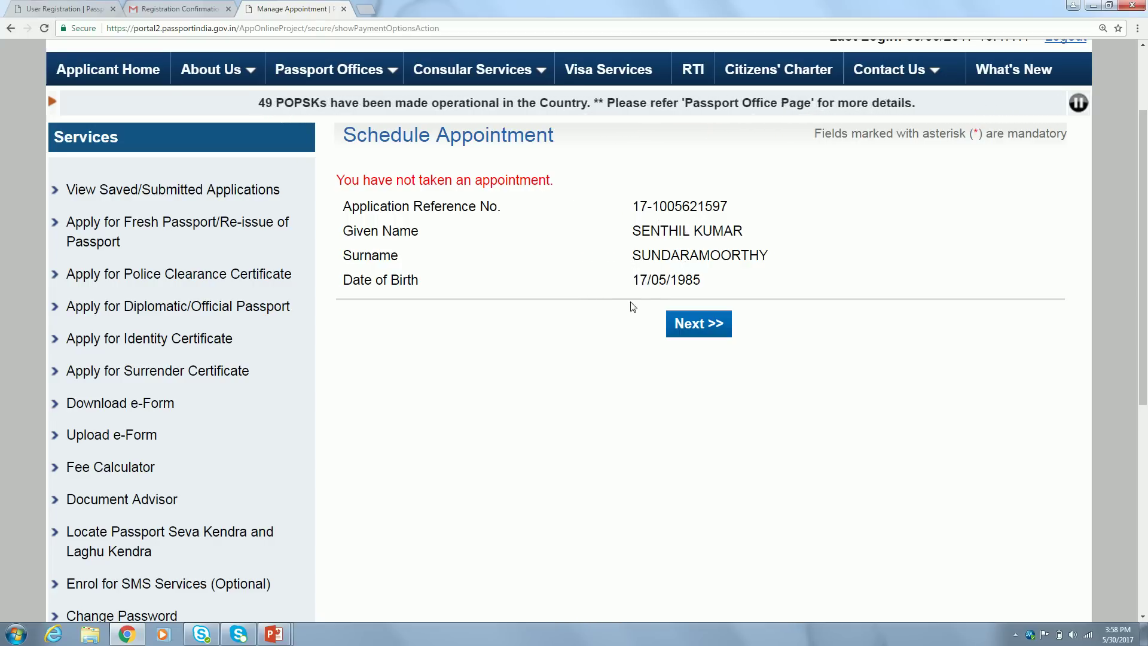
pyautogui.click(698, 323)
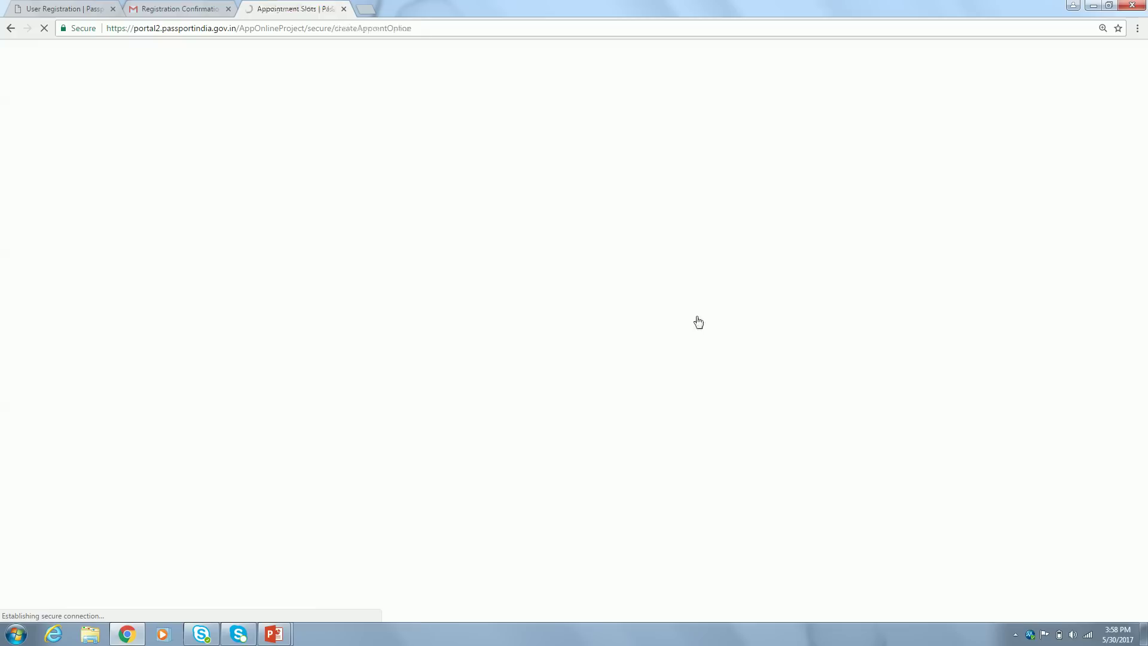
pyautogui.scroll(-2, 941, 344)
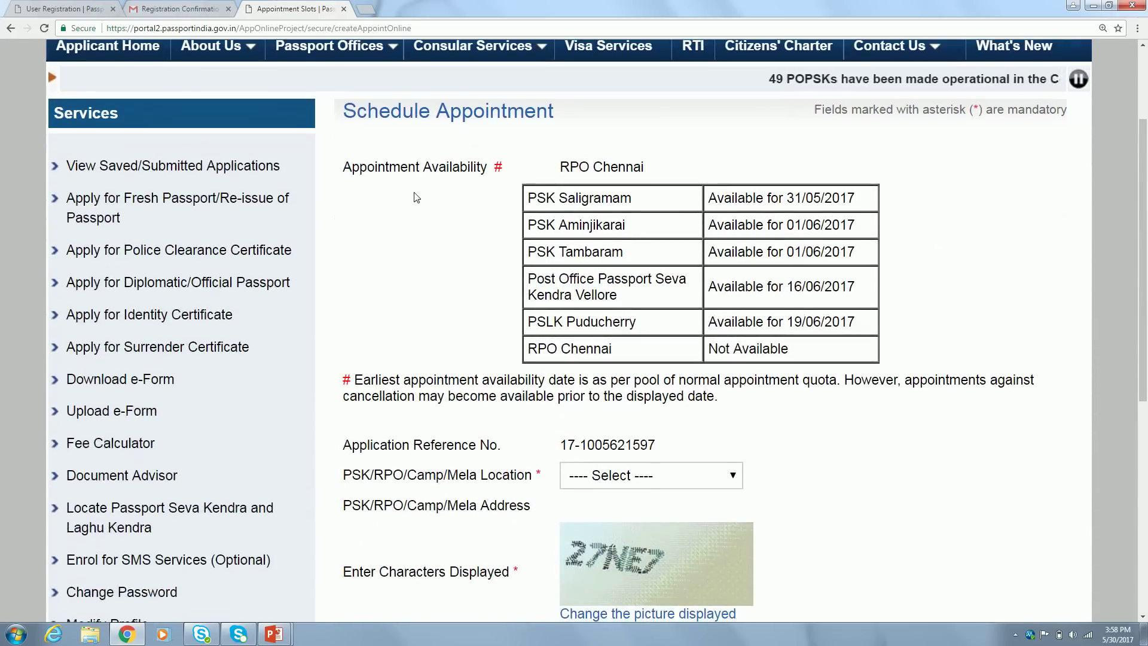
# Choose PSK Saligramam as the appointment location under RPO Chennai
pyautogui.tripleClick(576, 163)
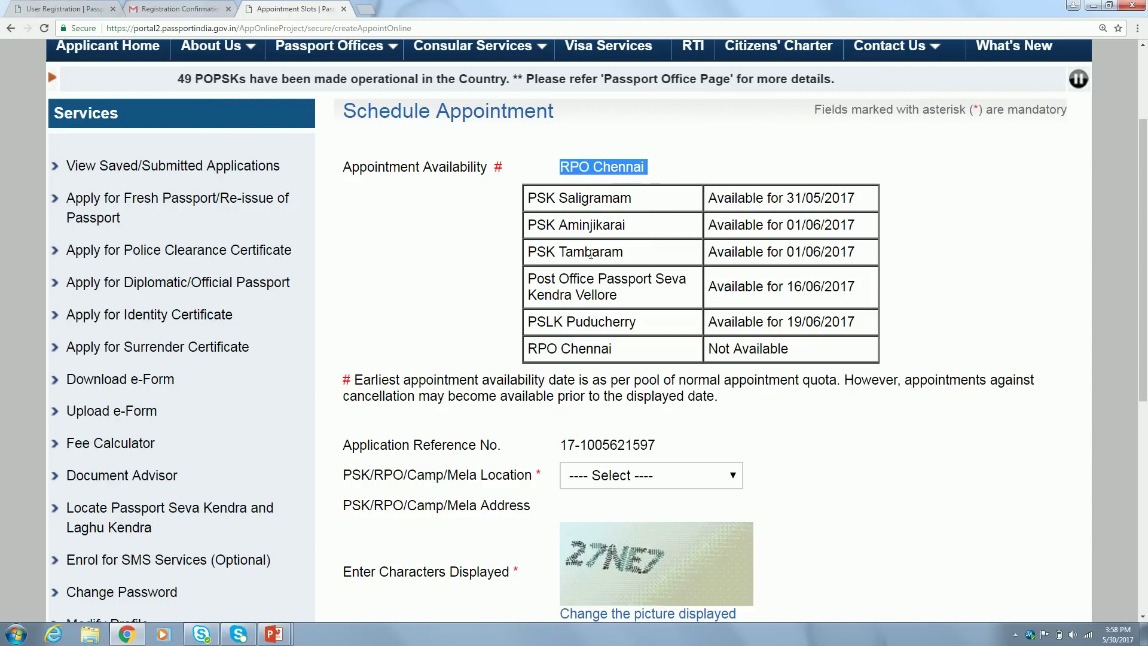
pyautogui.click(485, 283)
pyautogui.scroll(-1, 484, 279)
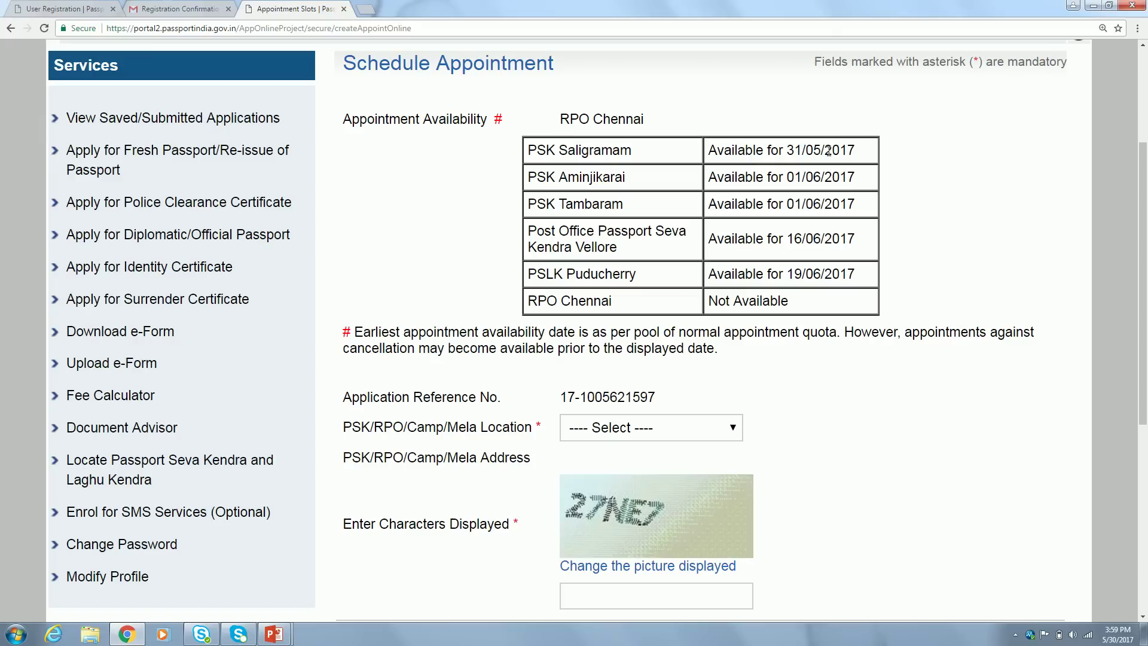
pyautogui.scroll(-2, 461, 250)
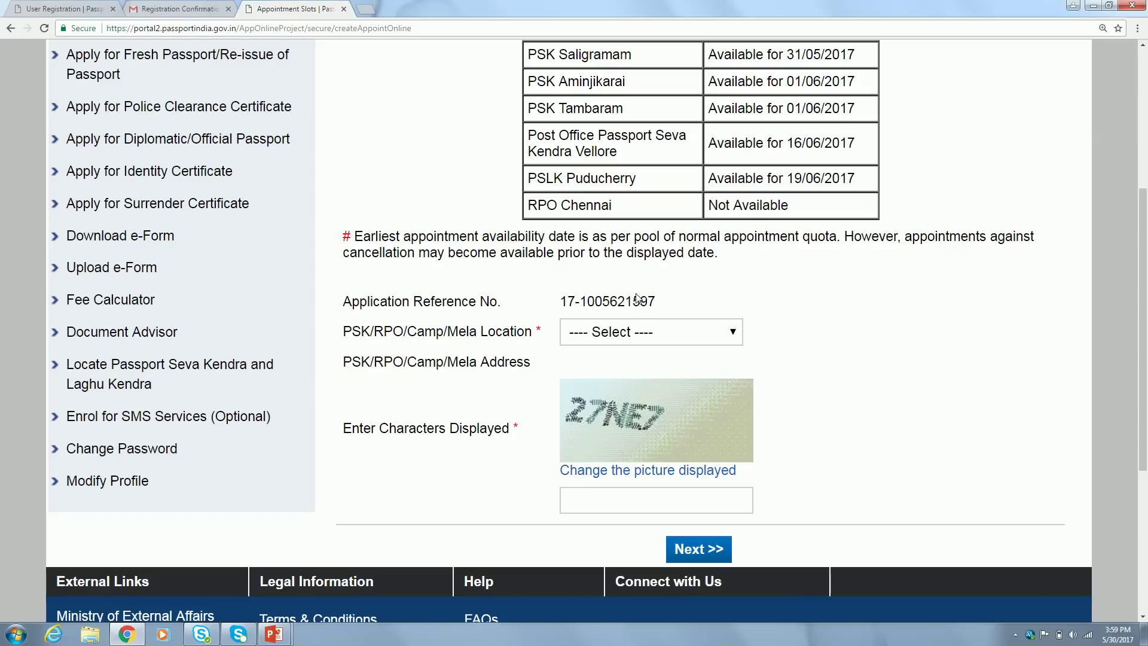
pyautogui.click(660, 336)
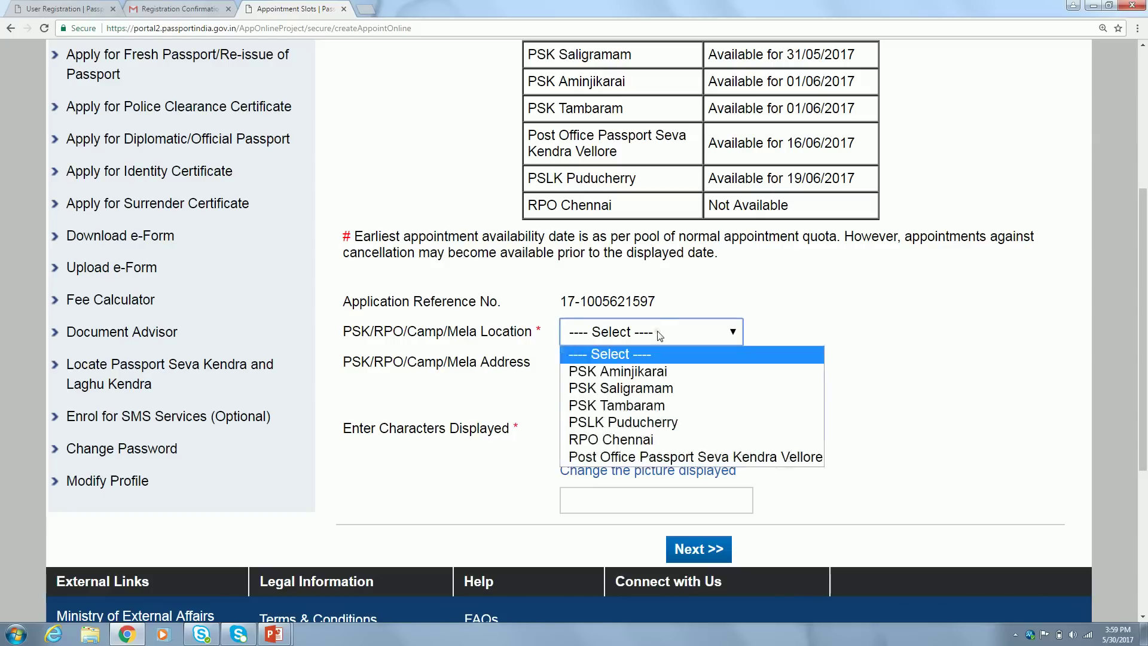
pyautogui.click(654, 385)
pyautogui.click(655, 385)
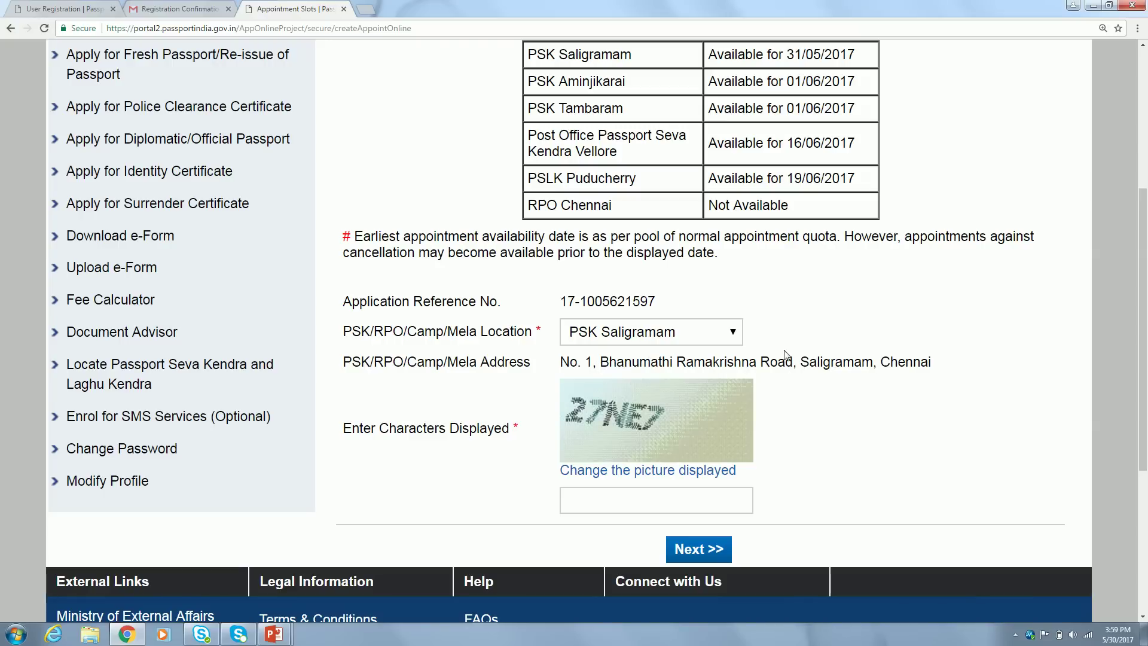
# Submit with captcha 27NE7, then re-enter the new captcha MLUHOHD to reach Pay And Book Appointment
pyautogui.click(589, 499)
pyautogui.write('2')
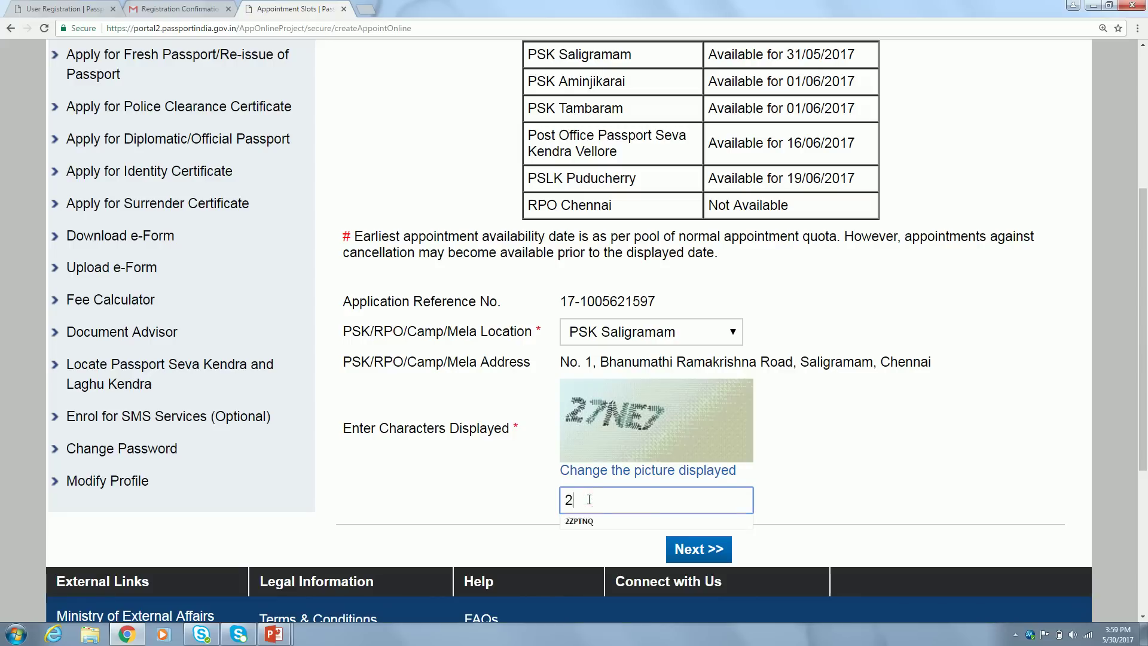
pyautogui.write('7NE7')
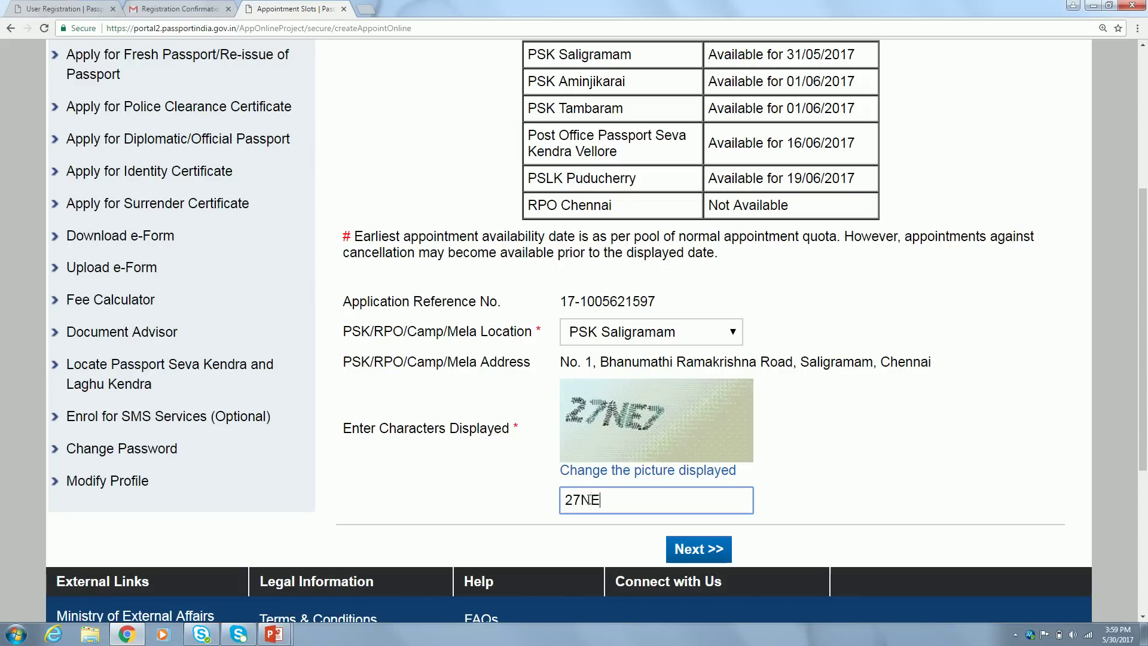
pyautogui.click(694, 561)
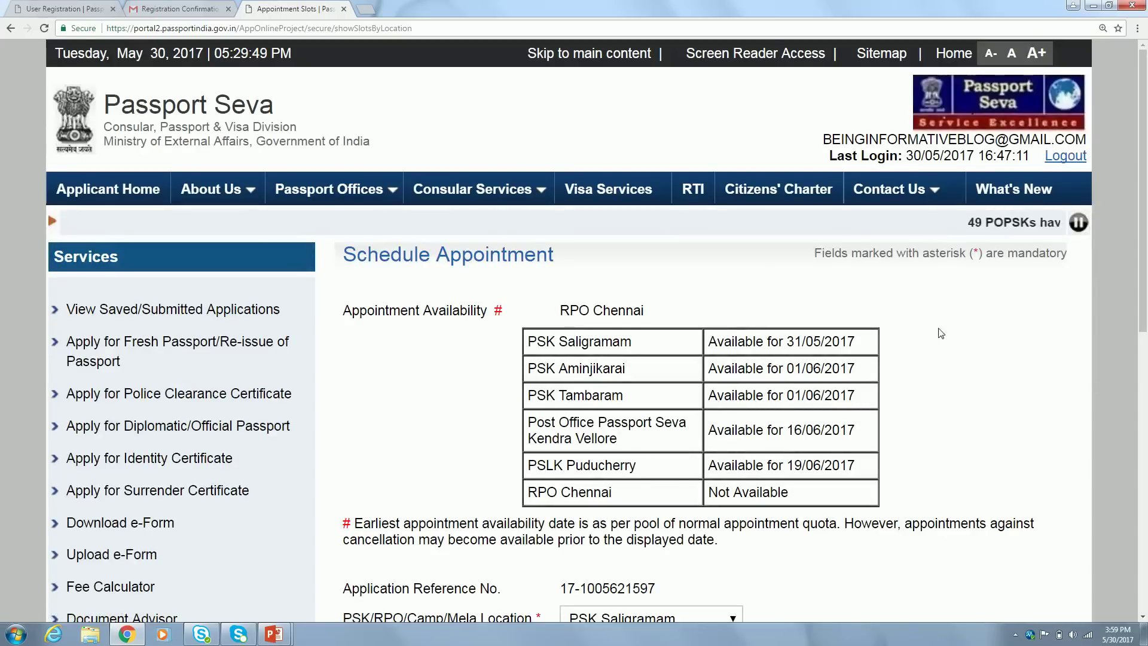
pyautogui.scroll(-7, 901, 341)
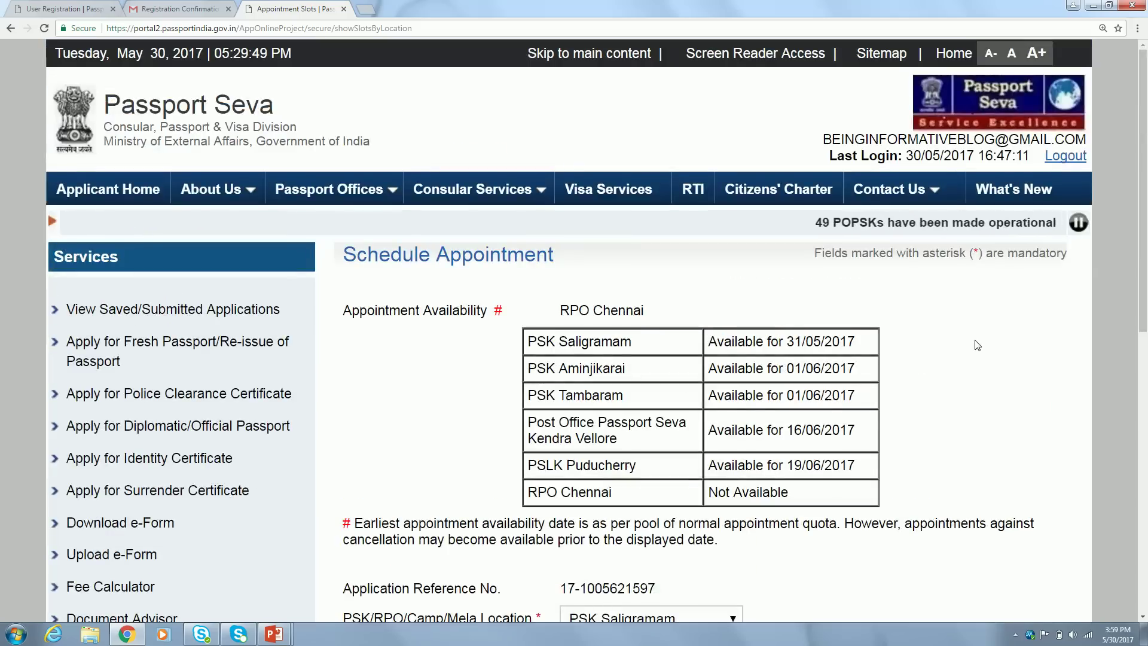
pyautogui.scroll(-8, 977, 340)
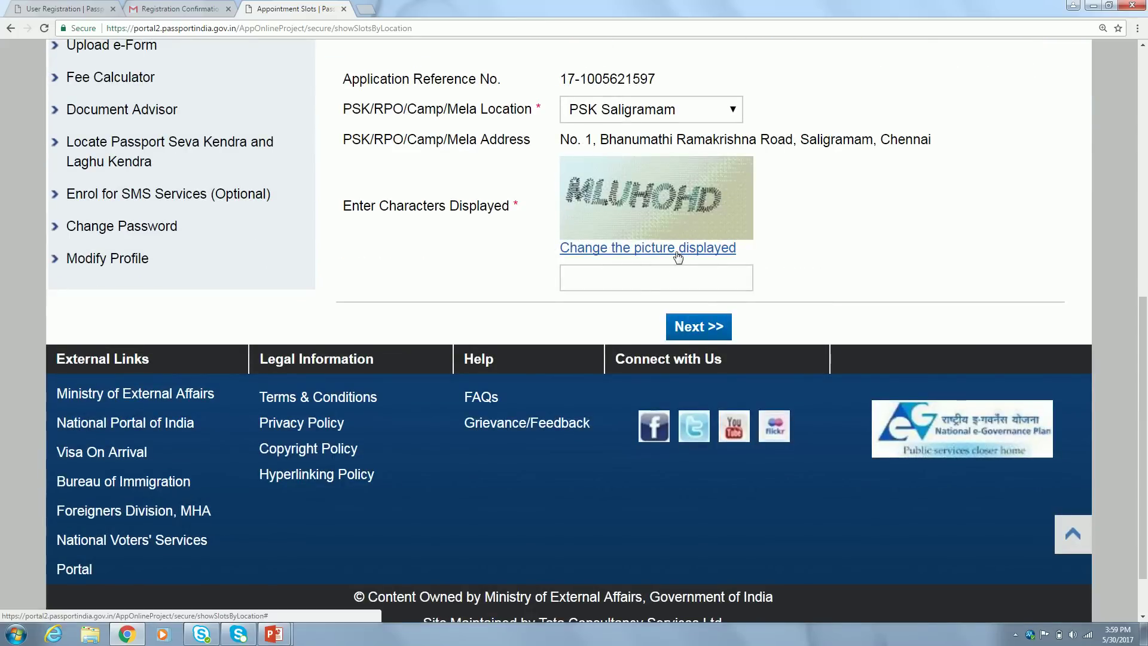
pyautogui.click(644, 283)
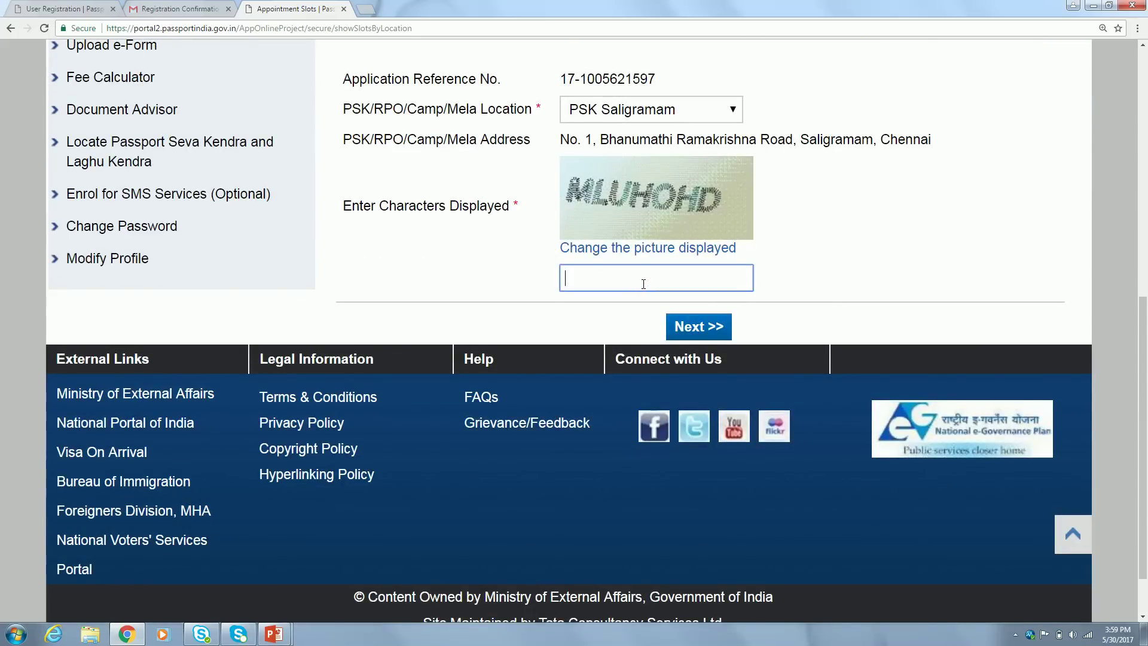
pyautogui.write('MLUHOHD')
pyautogui.click(697, 326)
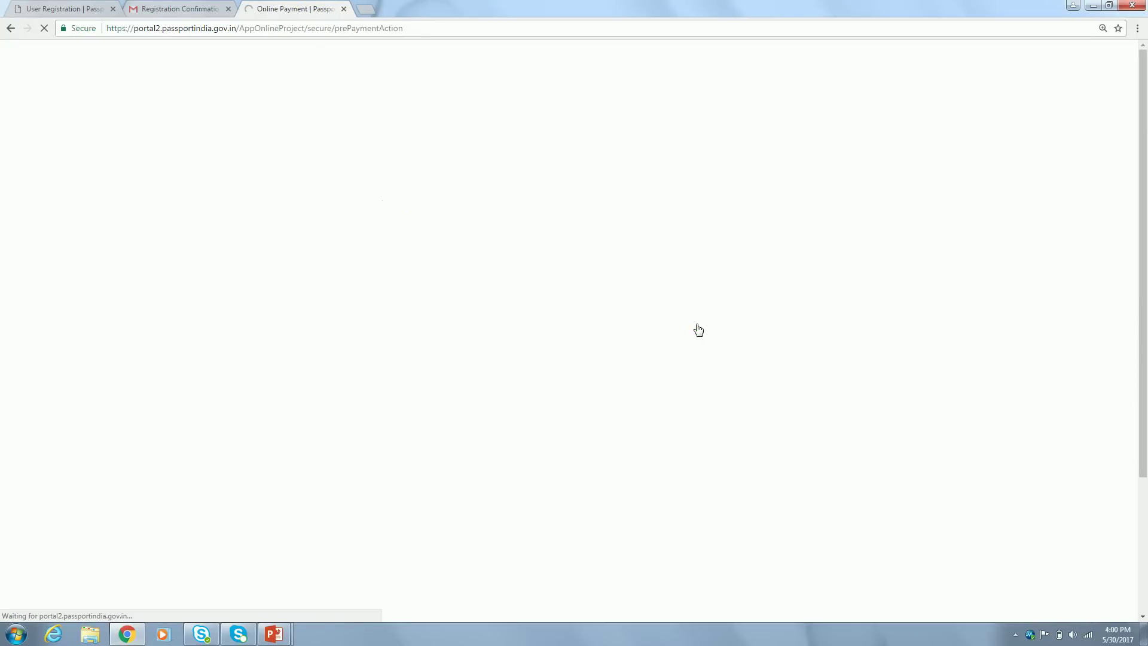
pyautogui.scroll(-3, 987, 317)
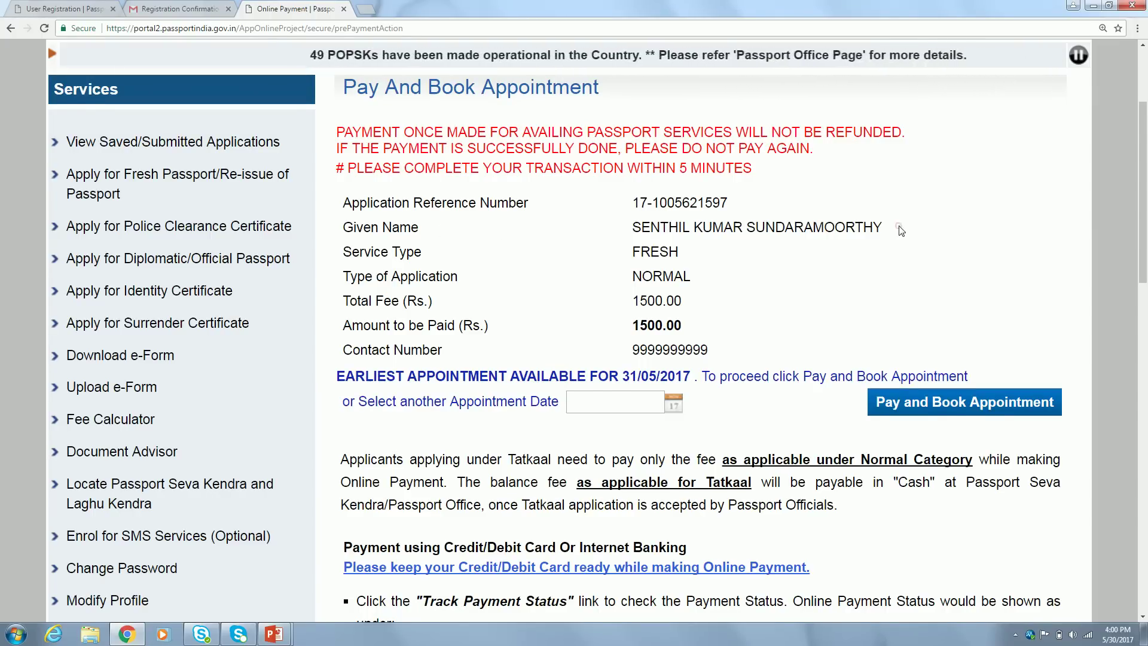
# Set the appointment date to 5 June 2017 and submit Pay and Book Appointment
pyautogui.scroll(-1, 897, 225)
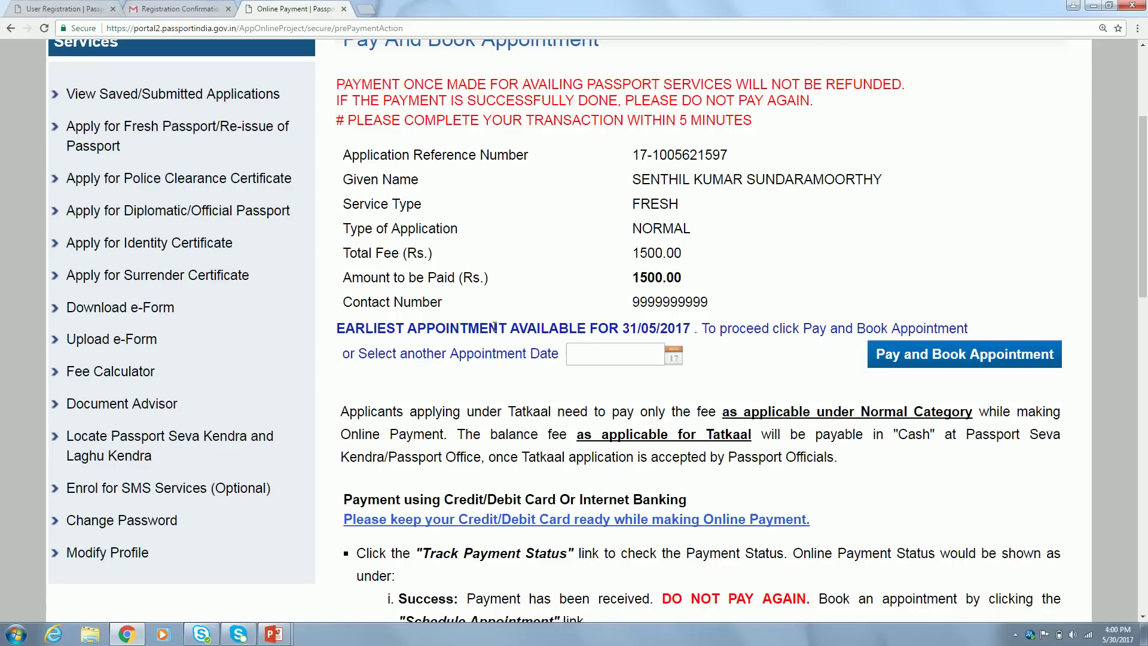
pyautogui.click(650, 328)
pyautogui.click(675, 357)
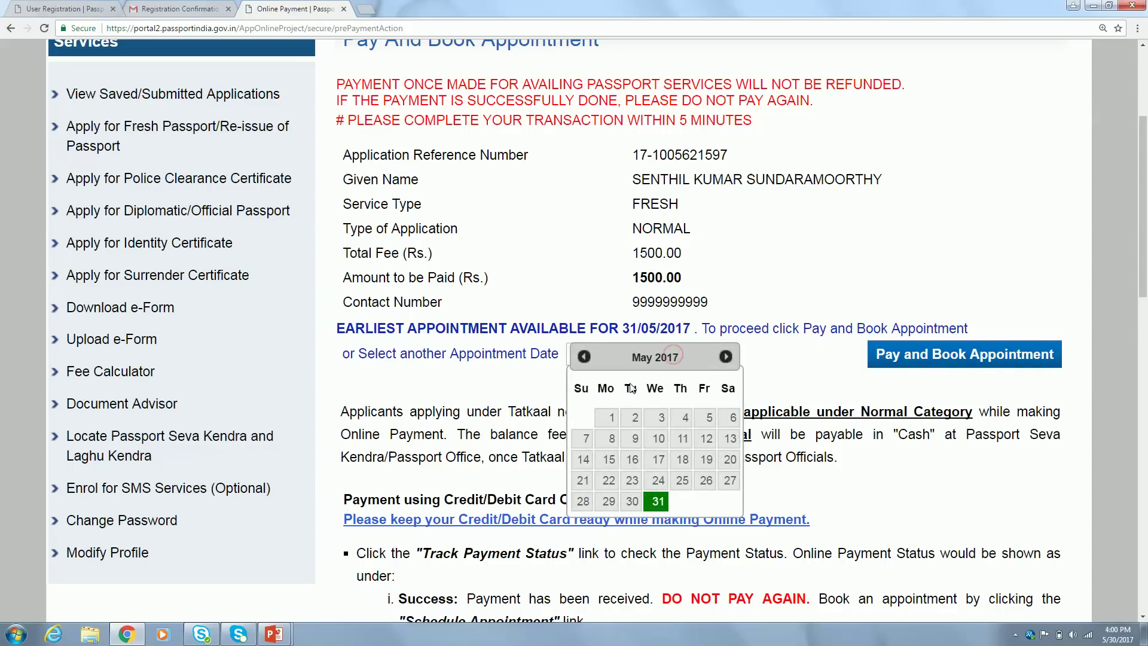
pyautogui.click(723, 358)
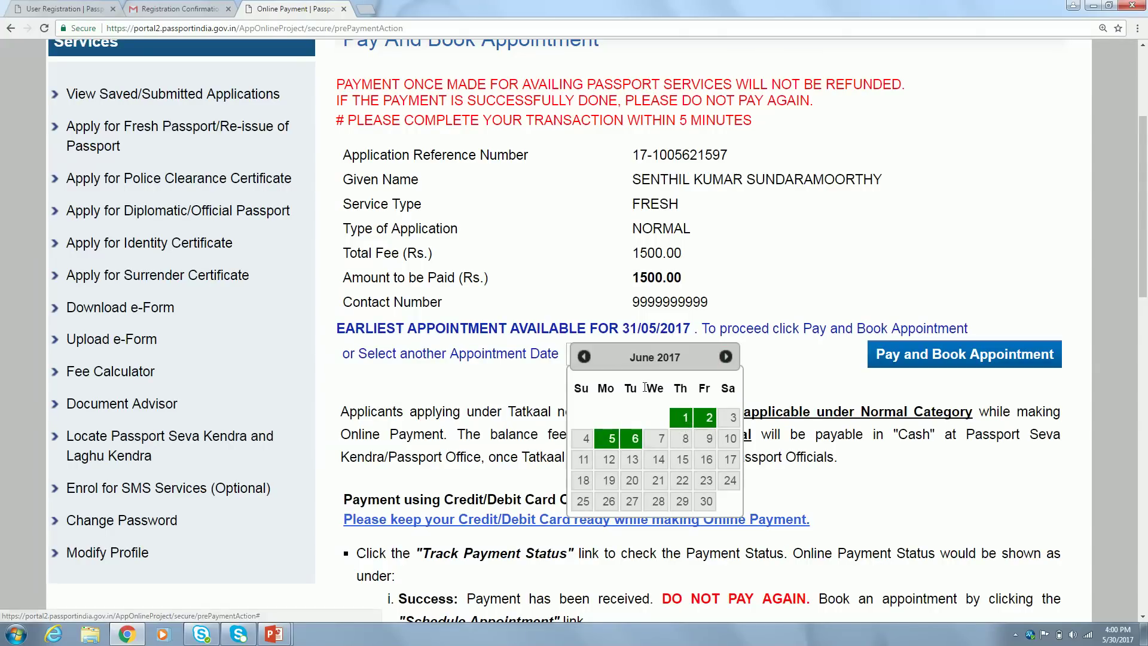
pyautogui.click(584, 357)
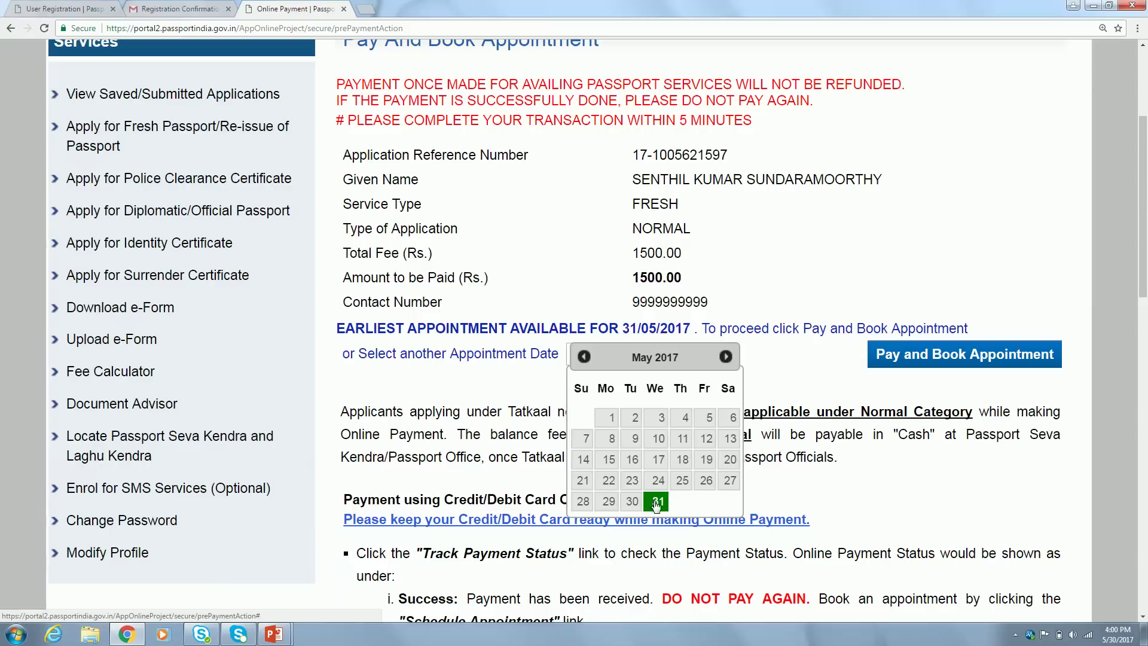
pyautogui.click(724, 358)
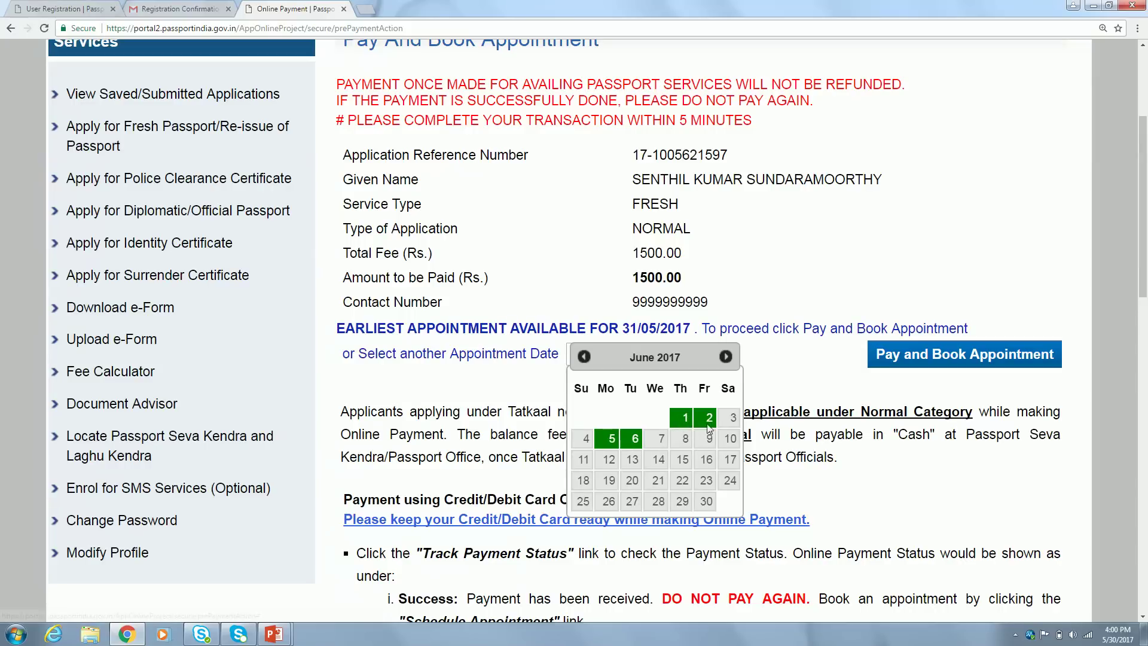
pyautogui.click(610, 441)
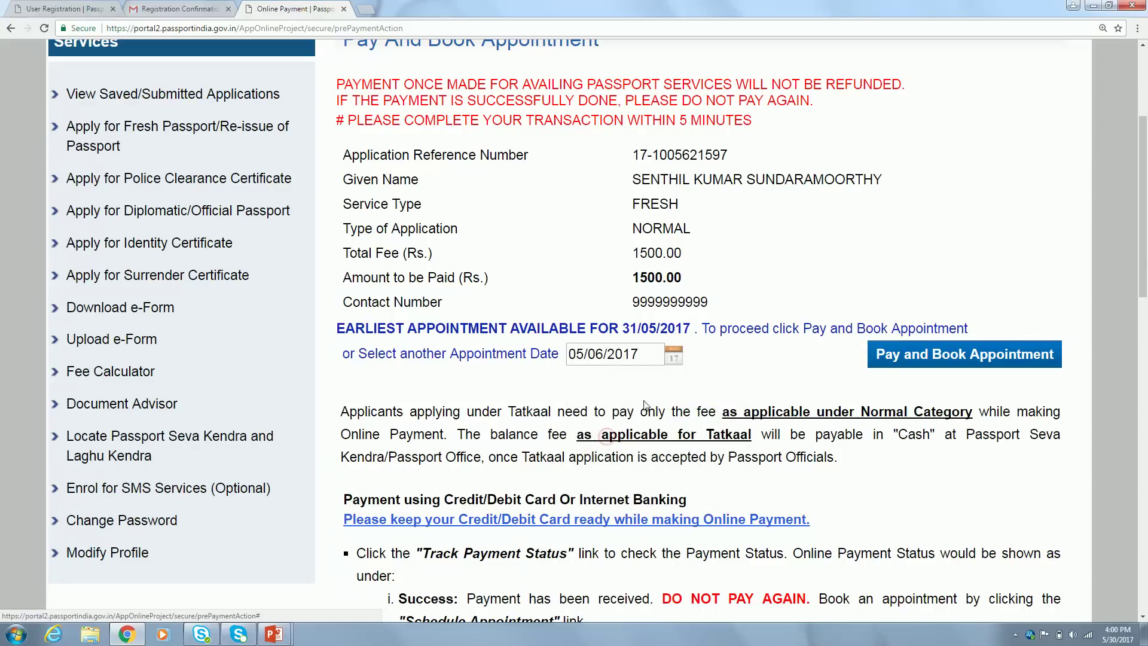
pyautogui.click(706, 375)
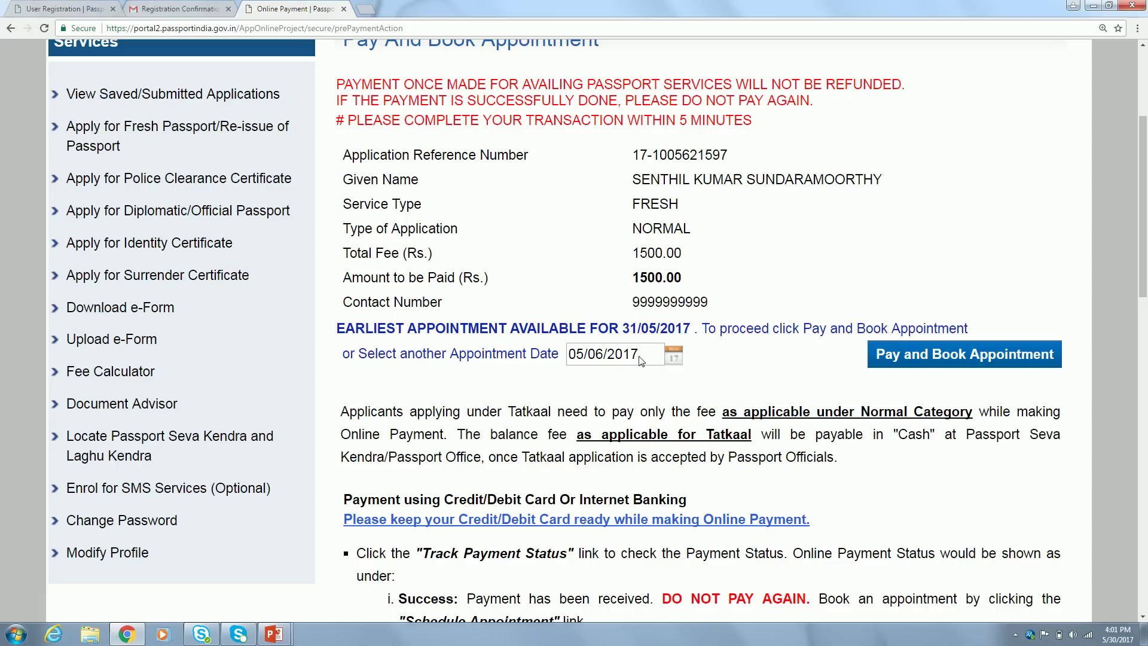
pyautogui.click(935, 356)
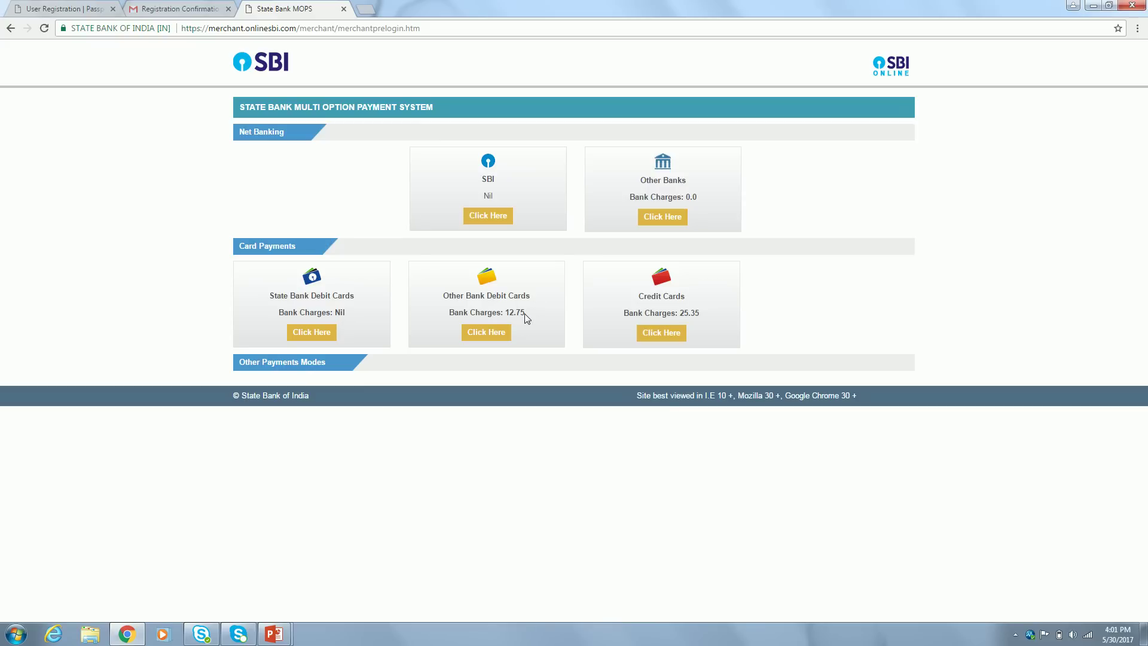
# Pay by other-bank debit card, confirm the fee, select Visa, then cancel the transaction
pyautogui.click(484, 333)
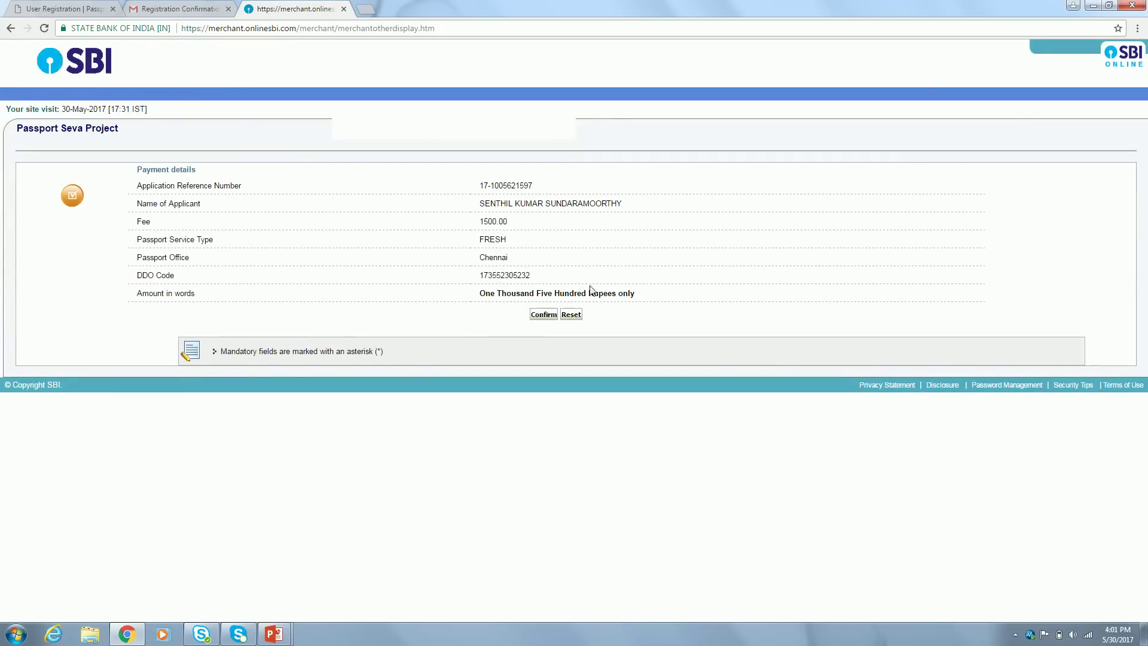
pyautogui.click(543, 314)
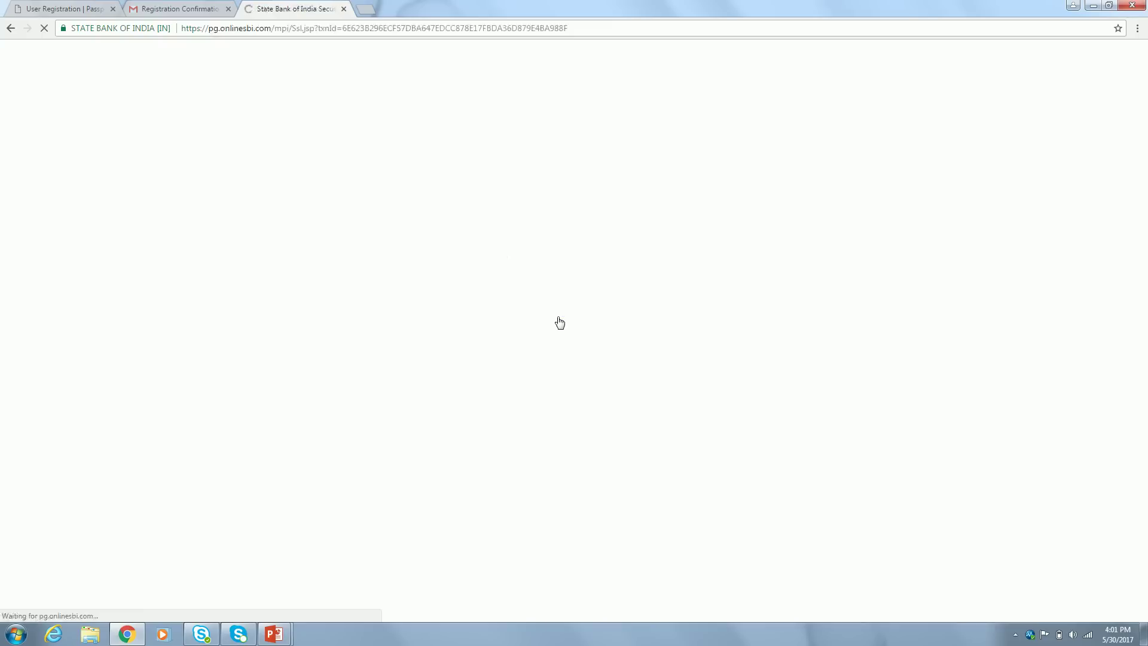
pyautogui.click(570, 176)
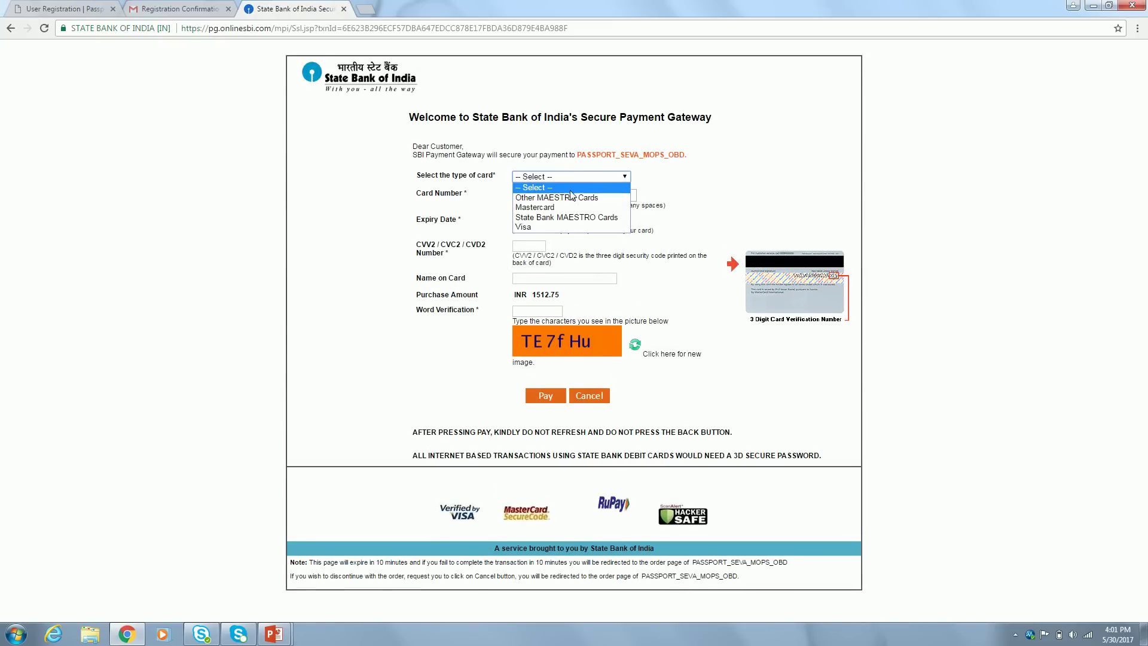
pyautogui.click(556, 232)
pyautogui.click(606, 195)
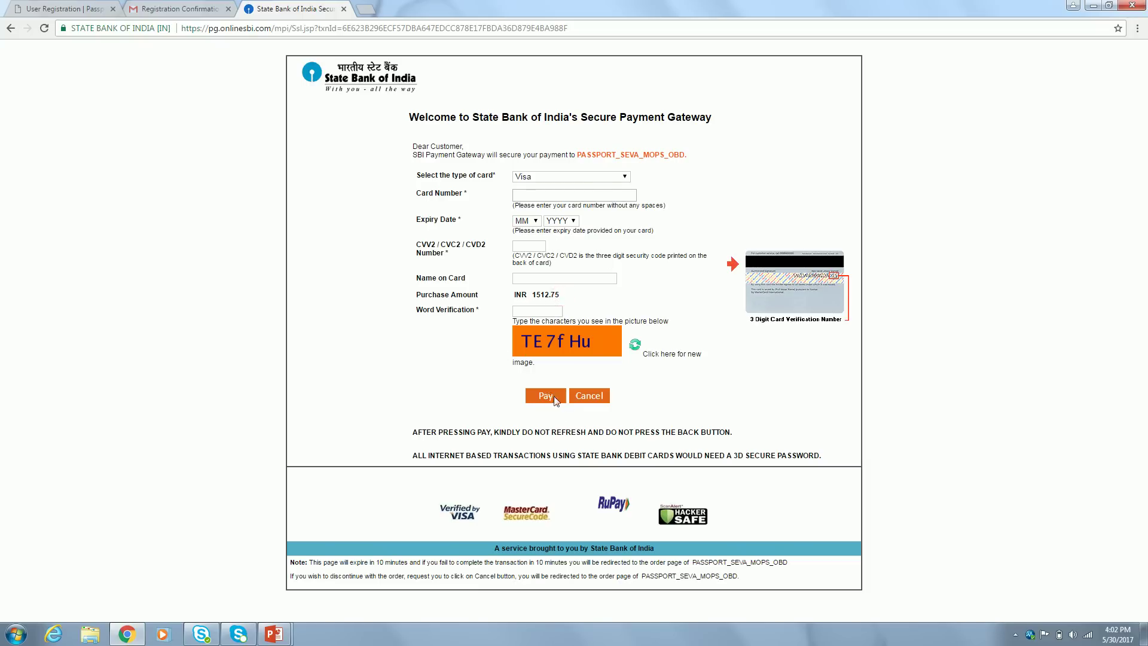
pyautogui.click(587, 396)
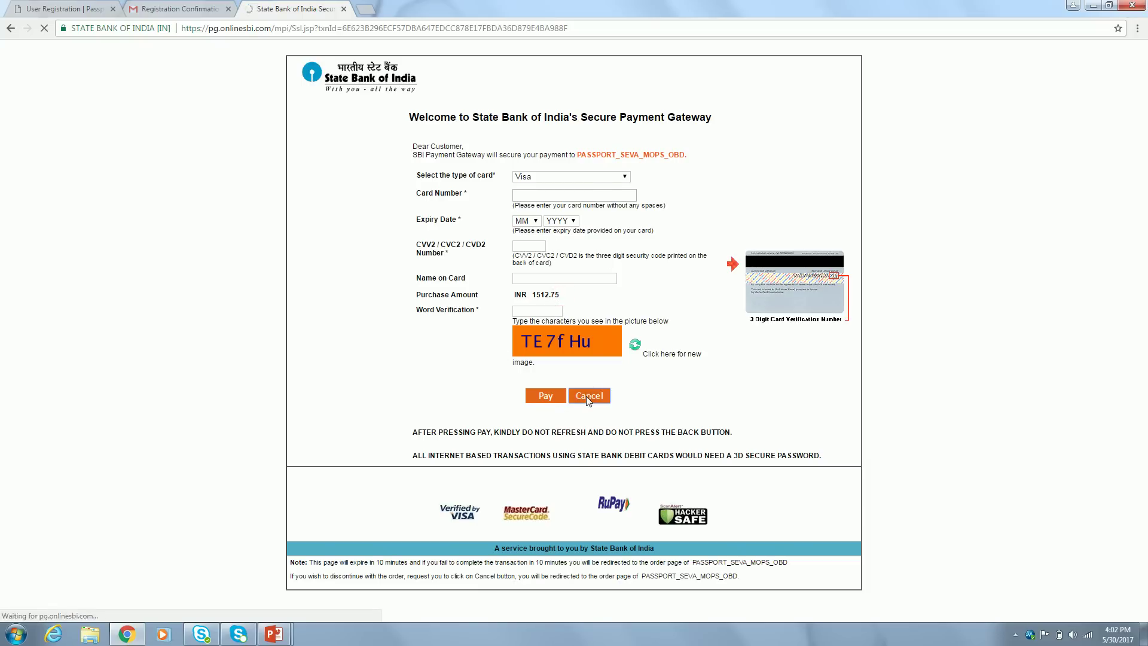